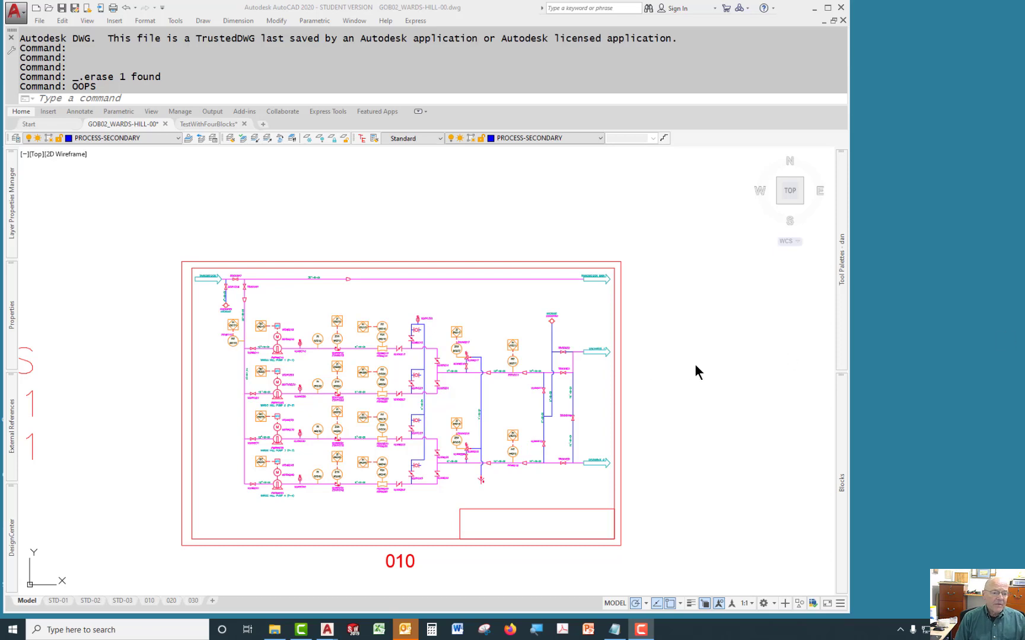
Zoom in on the TRV00652 valve and inspect its block attributes in the Enhanced Attribute Editor, then close it.
scroll(459, 393, up, 5)
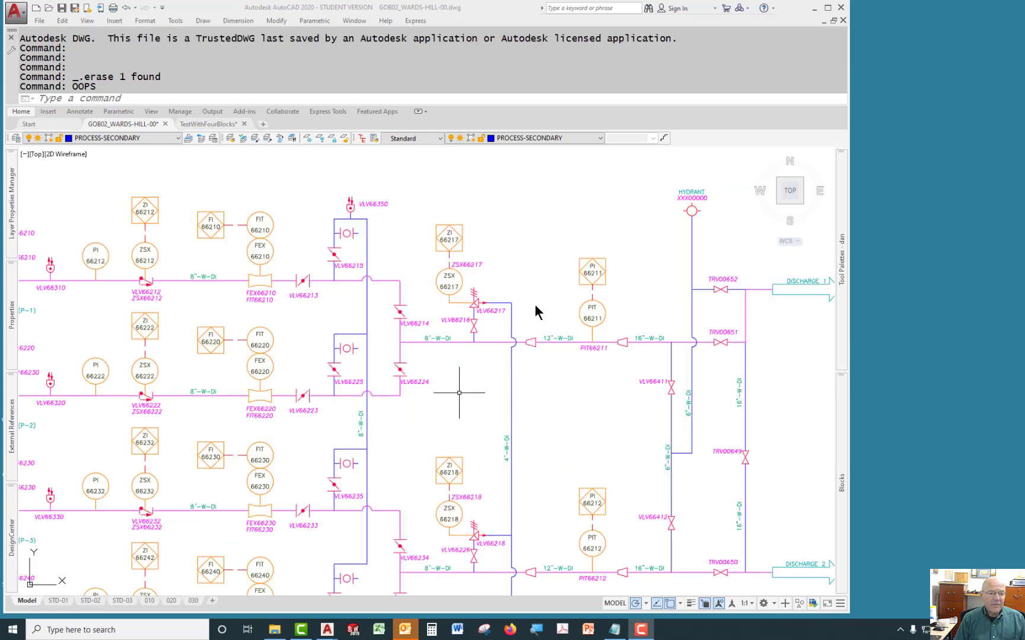
mouse_move(492, 392)
middle_down()
mouse_move(542, 357)
mouse_move(352, 403)
middle_up()
scroll(561, 354, up, 6)
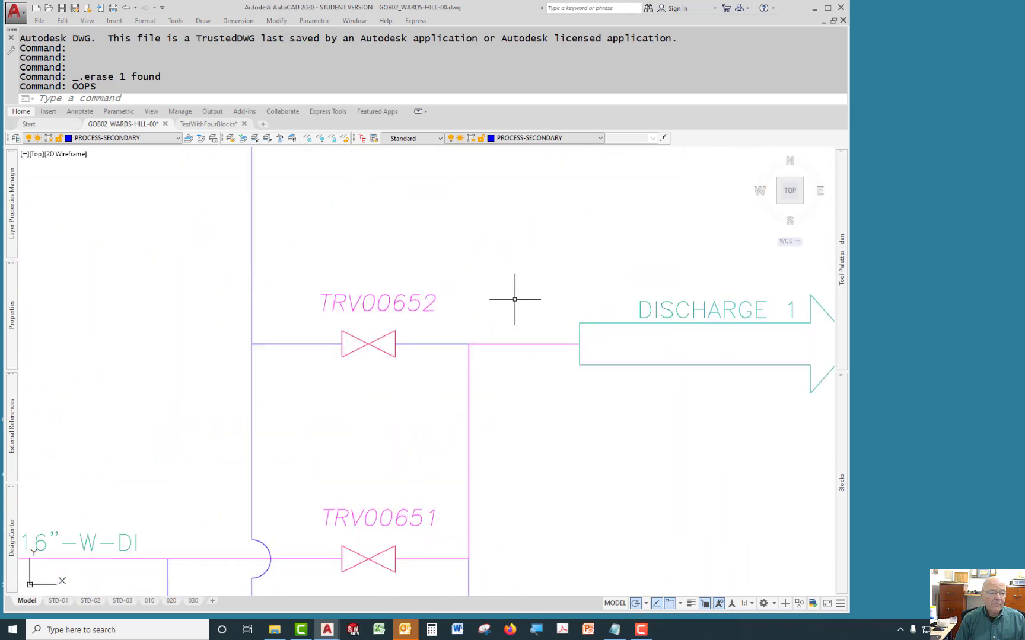
mouse_move(521, 293)
middle_down()
mouse_move(566, 342)
mouse_move(555, 325)
mouse_move(563, 280)
middle_up()
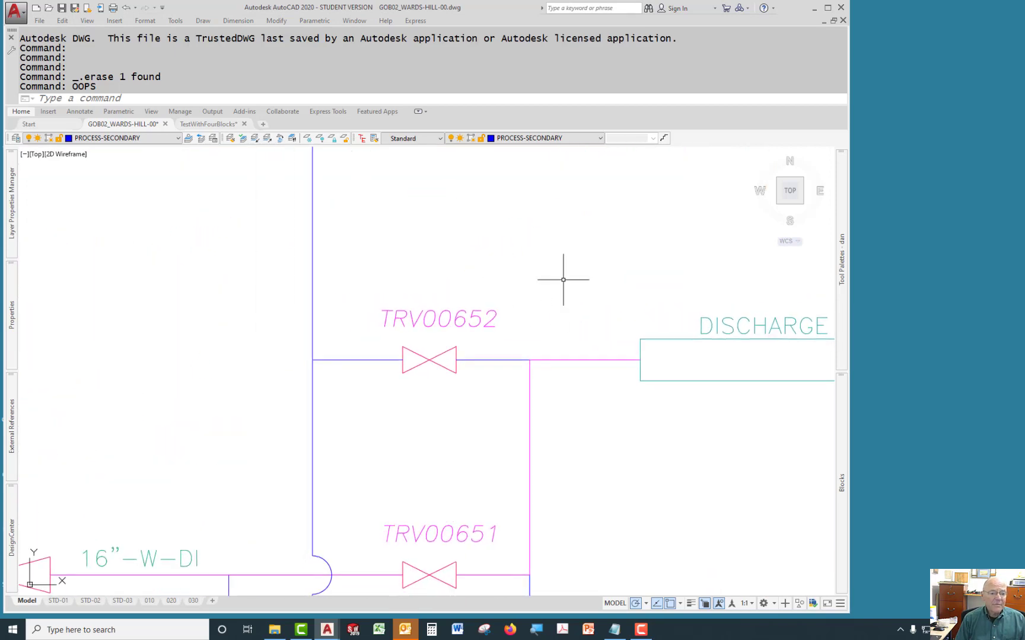
middle_drag(549, 432, 587, 439)
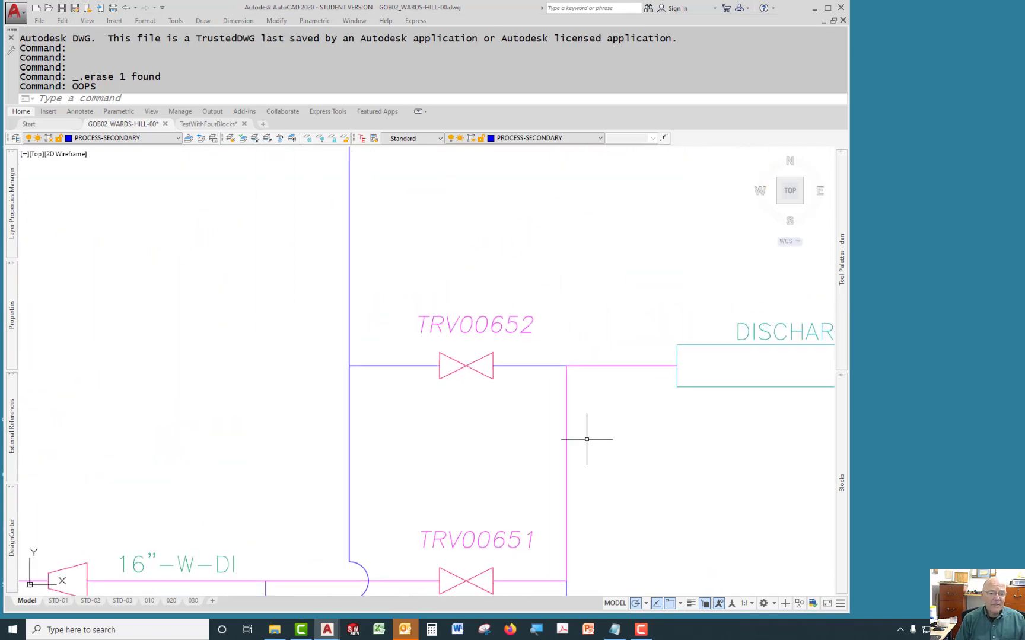
click(476, 370)
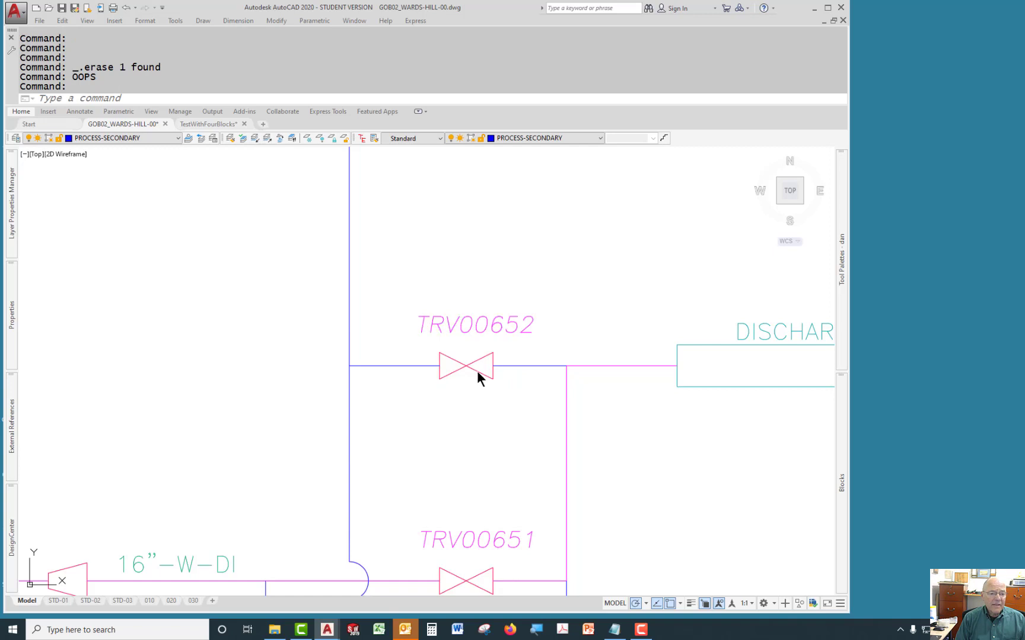
double_click(477, 371)
mouse_move(613, 302)
mouse_down()
mouse_move(615, 316)
mouse_move(617, 304)
mouse_up()
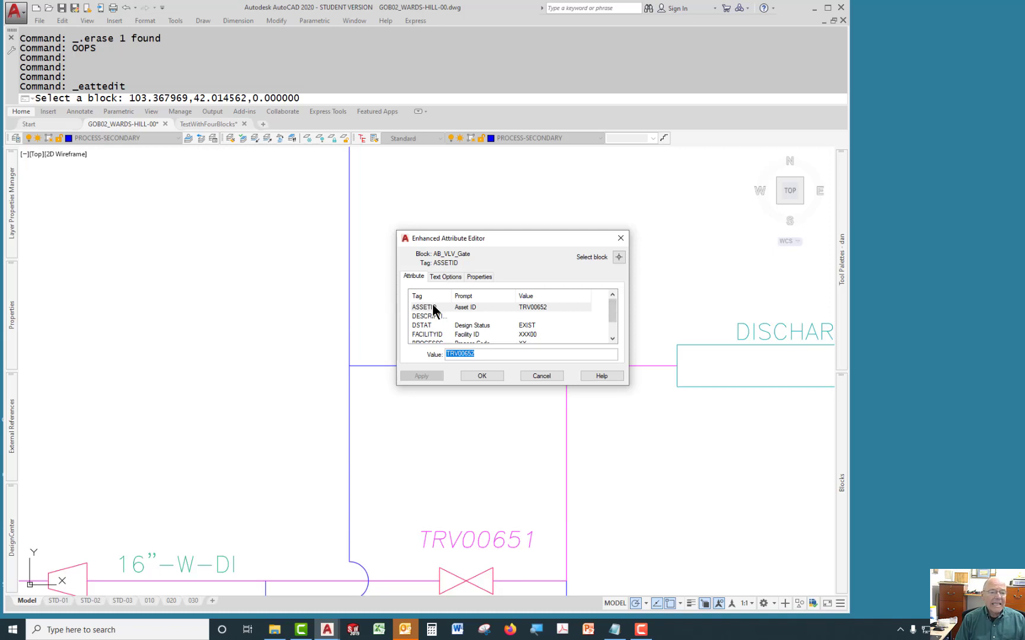
drag(539, 239, 323, 302)
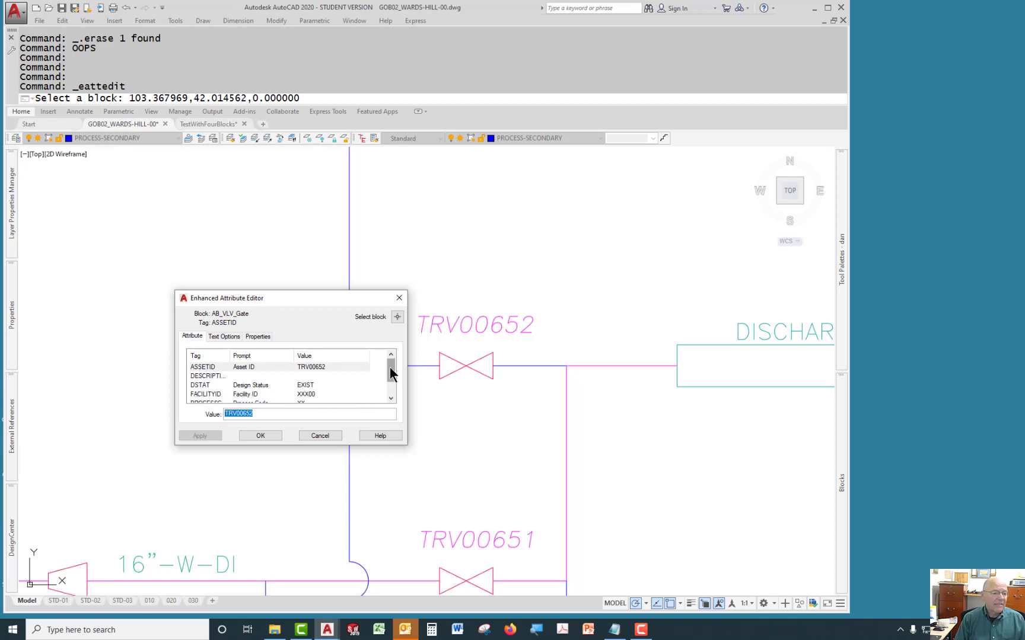
drag(390, 369, 389, 371)
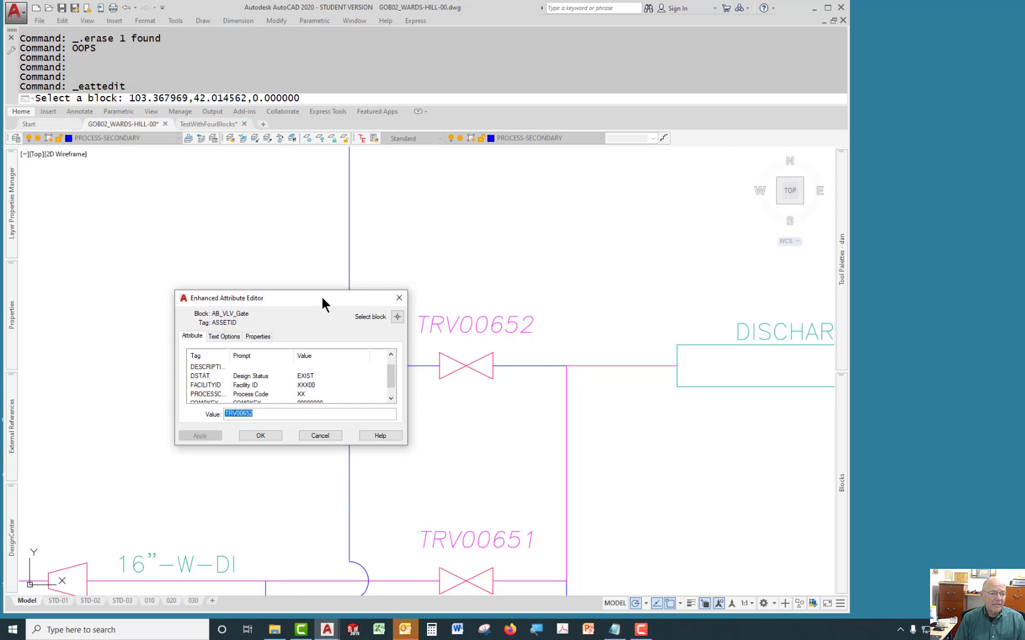
mouse_move(319, 298)
mouse_down()
mouse_move(304, 315)
mouse_move(304, 284)
mouse_up()
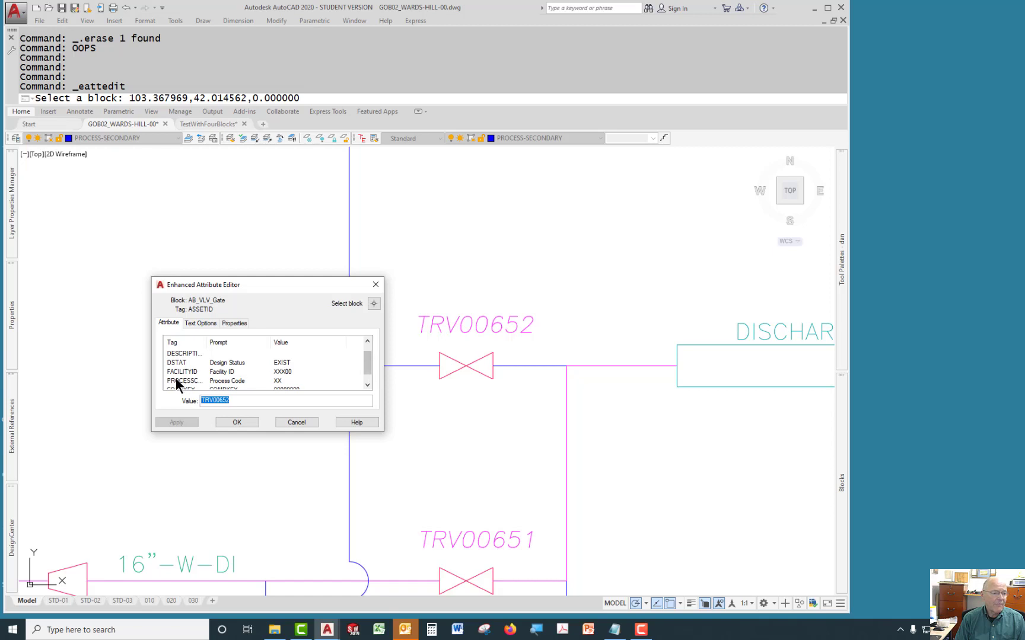
drag(365, 358, 367, 369)
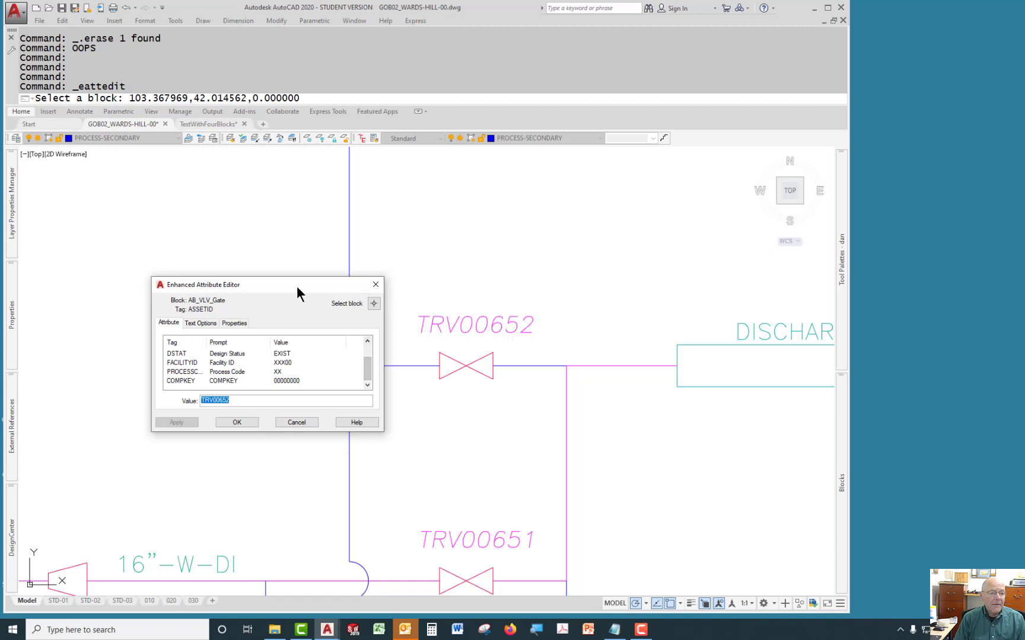
click(376, 287)
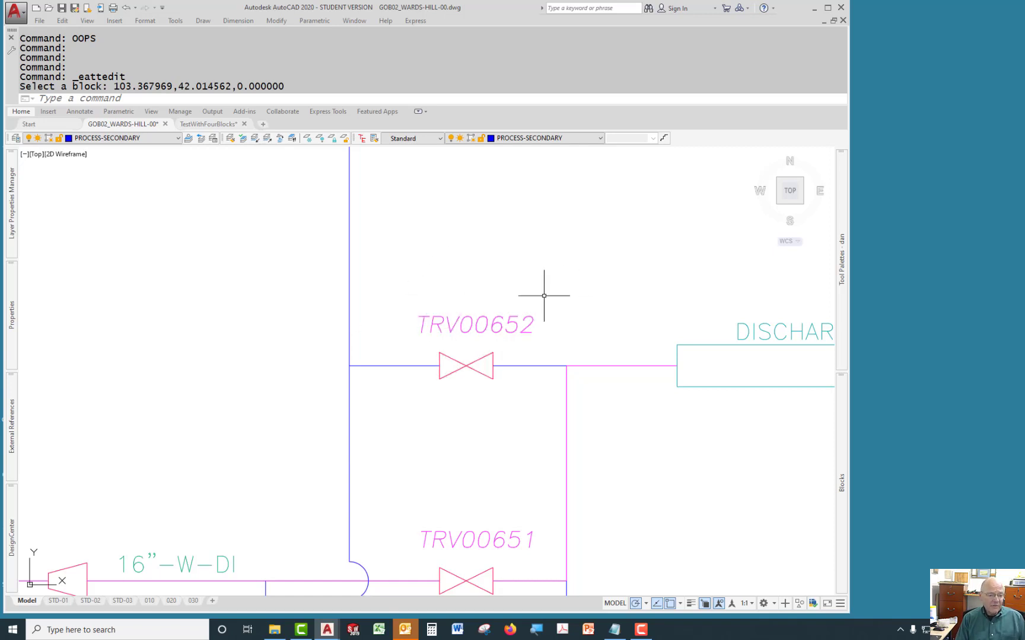
Open WardsHillTest4.csv in Notepad from the LucityTest folder and examine the asset ID and URL columns, then close it.
click(275, 630)
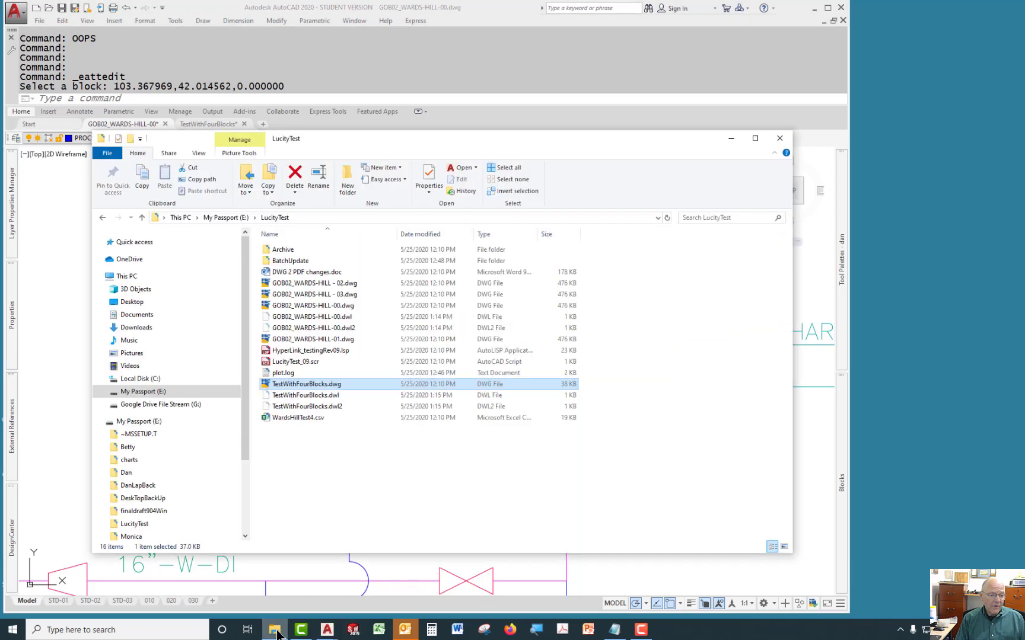
click(277, 417)
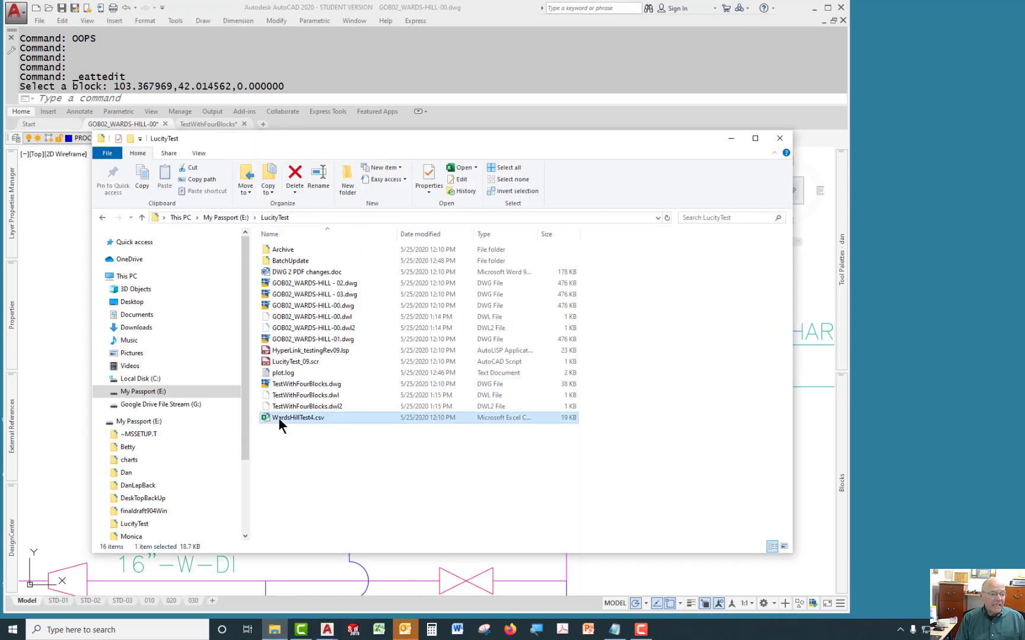
right_click(302, 414)
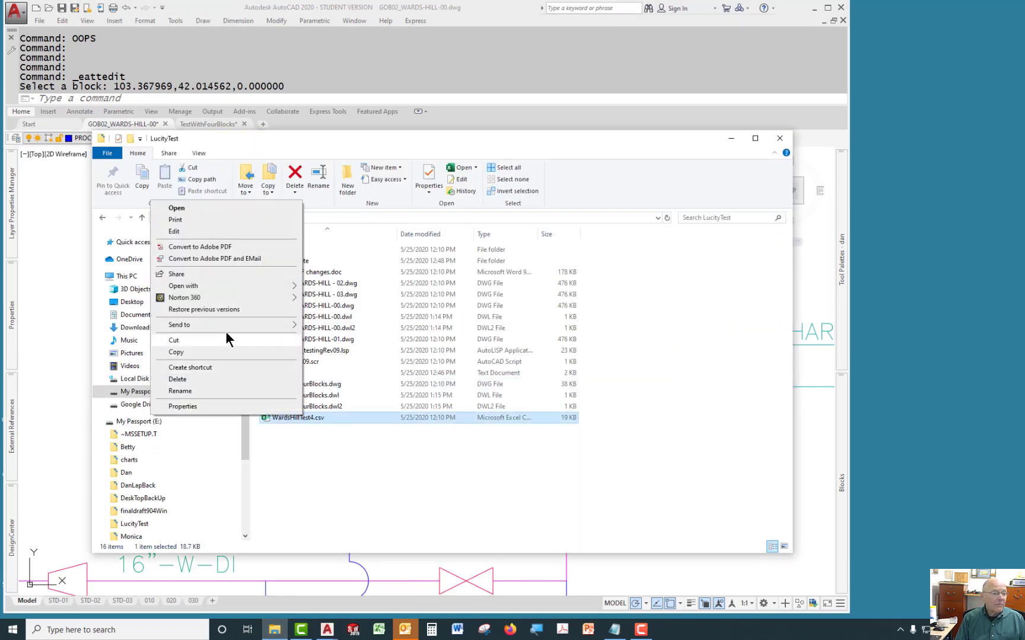
mouse_move(203, 286)
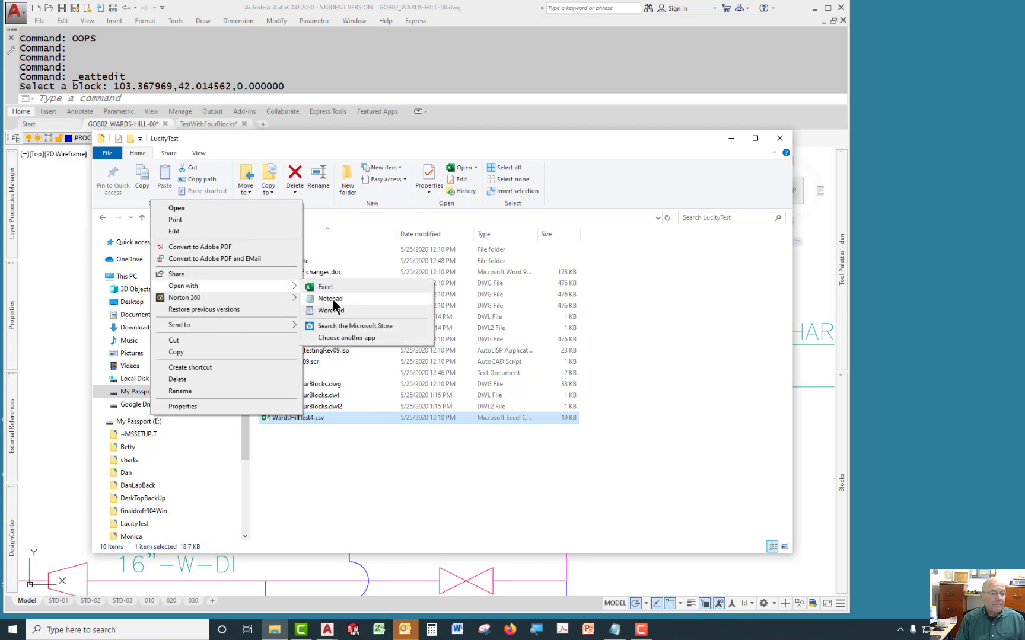
click(338, 295)
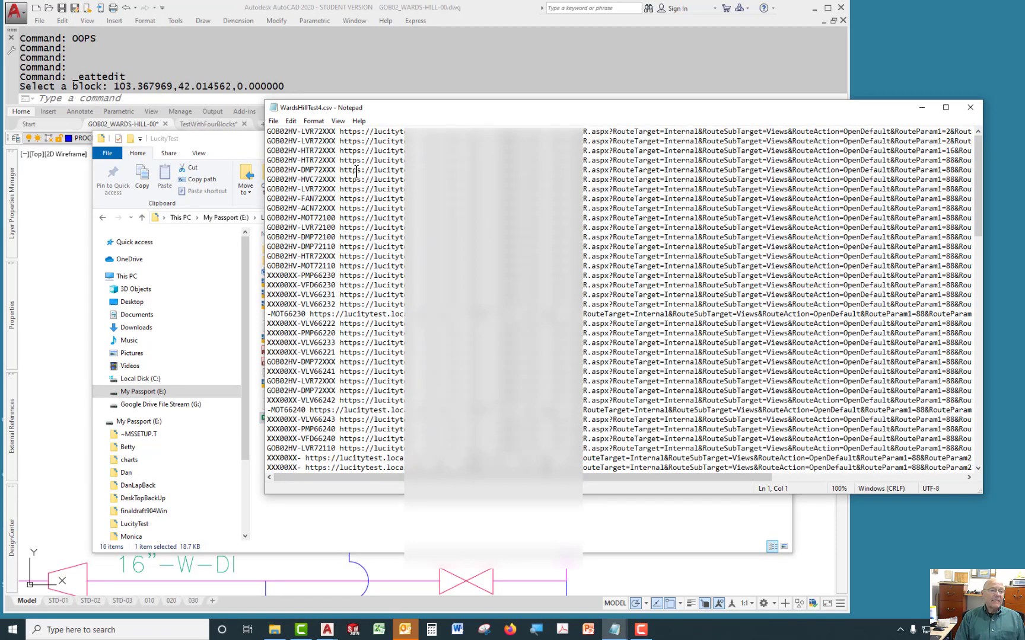
drag(400, 113, 441, 200)
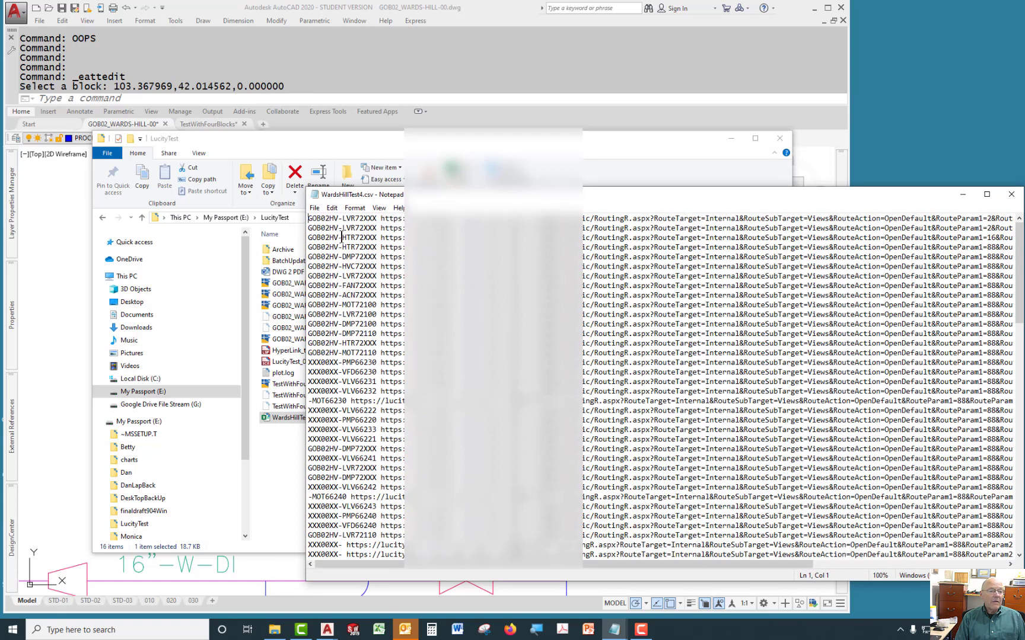
drag(308, 219, 375, 220)
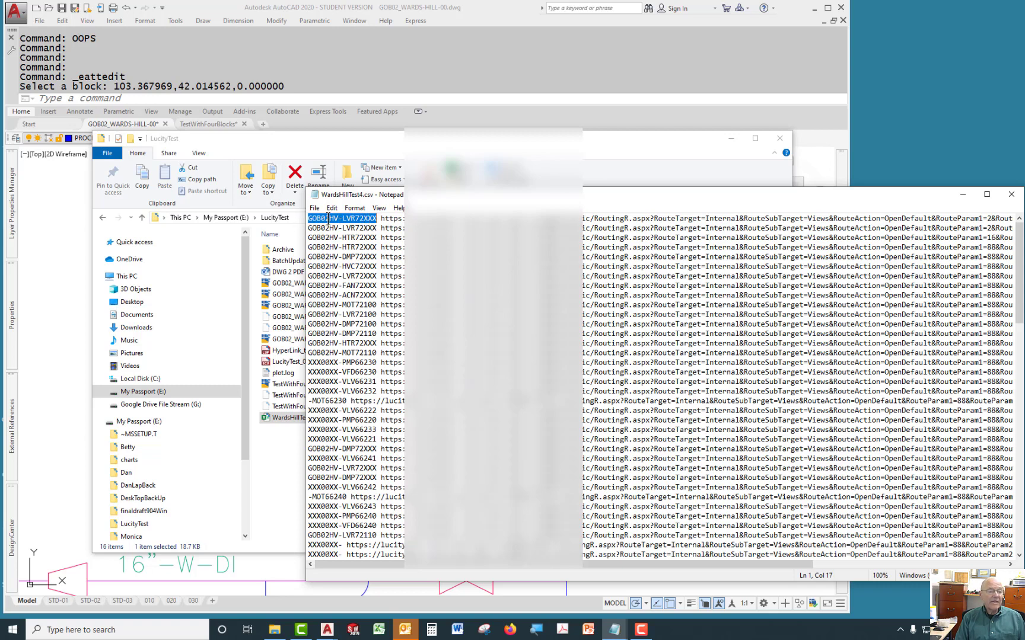
click(379, 219)
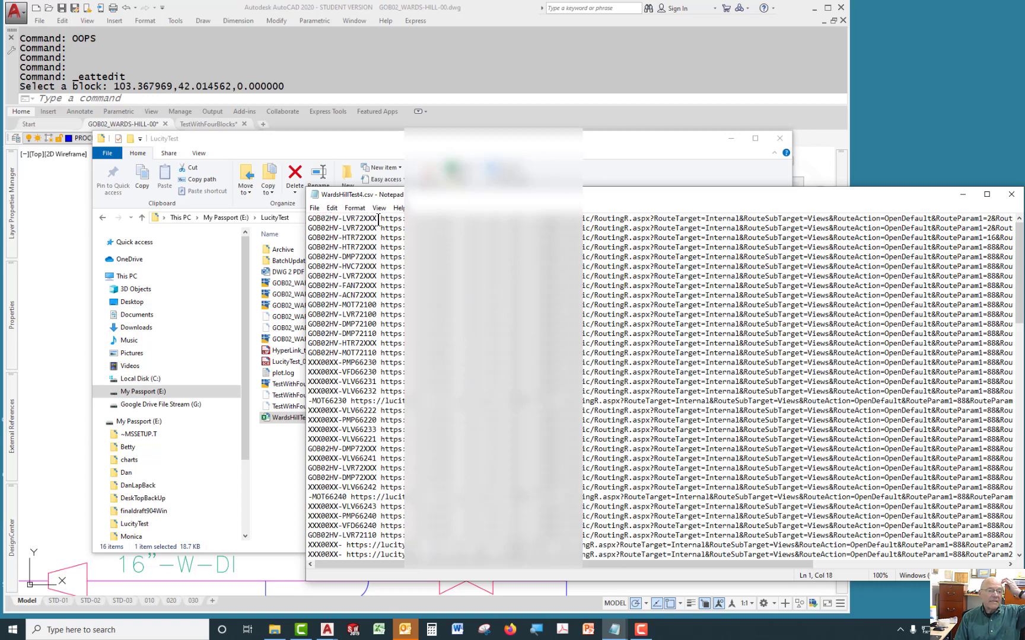
drag(378, 219, 835, 218)
drag(573, 197, 522, 200)
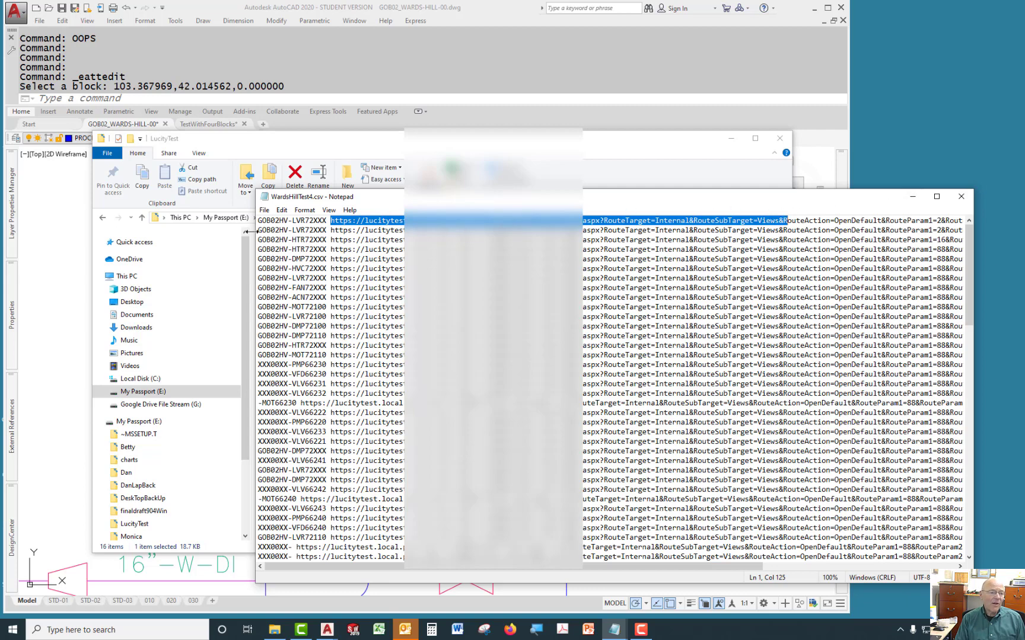
click(967, 195)
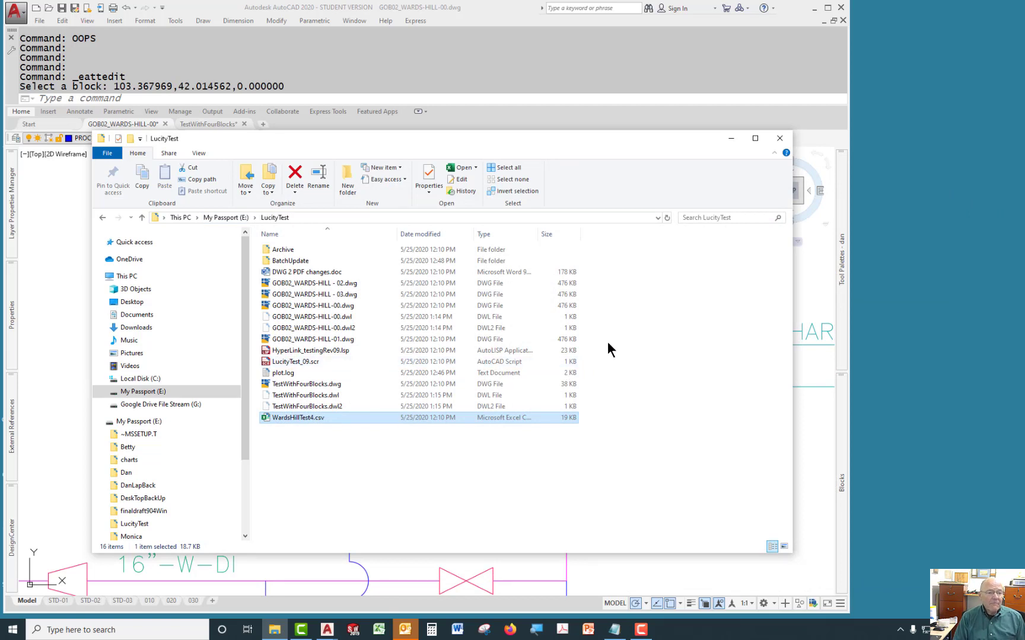
click(730, 140)
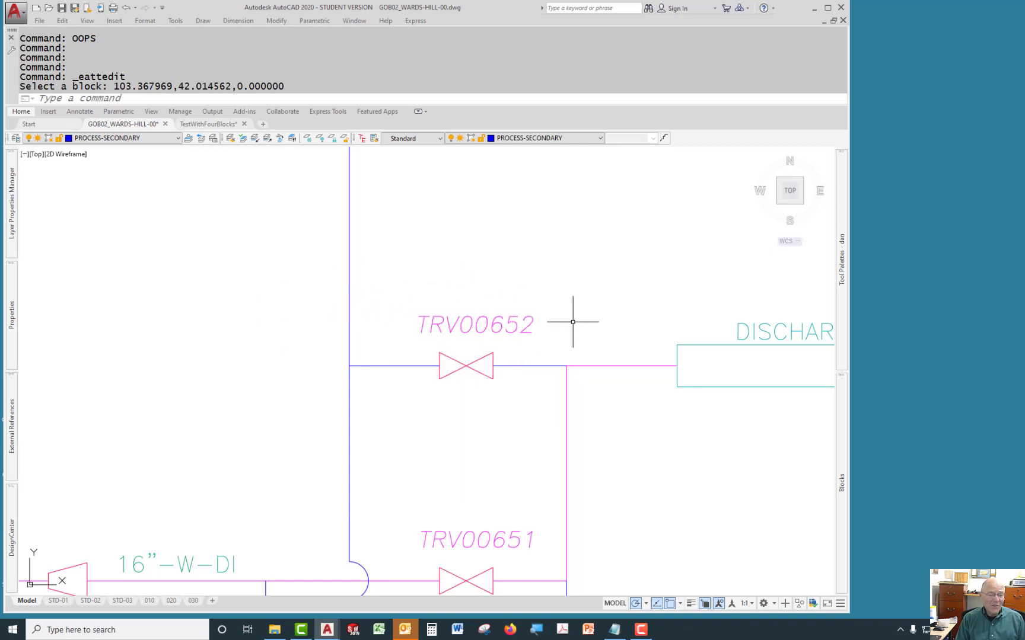
Survey the drawing sheets in model space and return to the view of the Discharge 1 valve.
scroll(462, 335, down, 6)
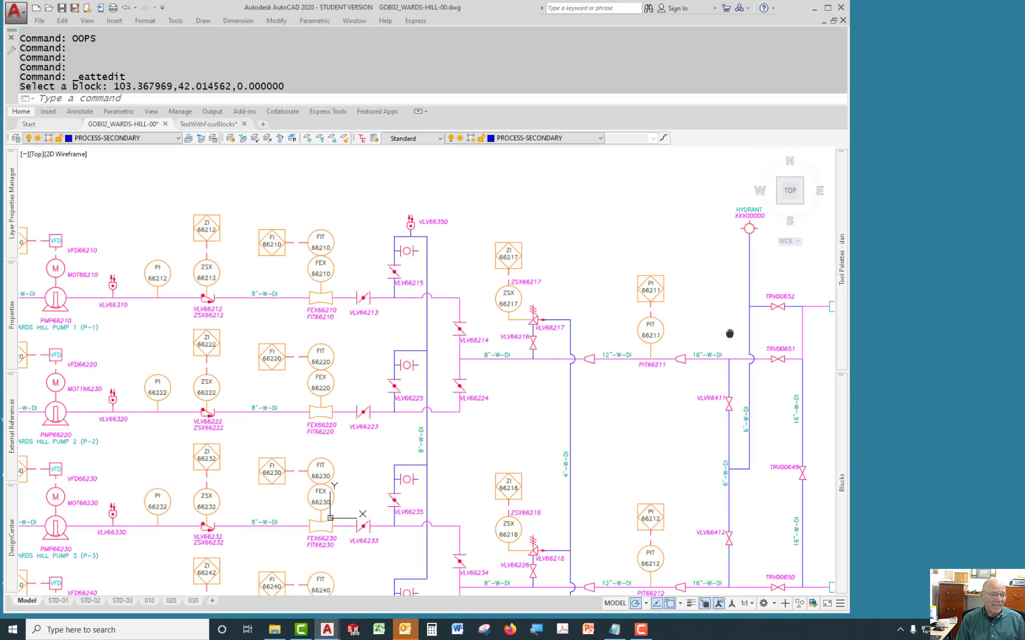
middle_drag(485, 357, 495, 355)
scroll(494, 354, down, 9)
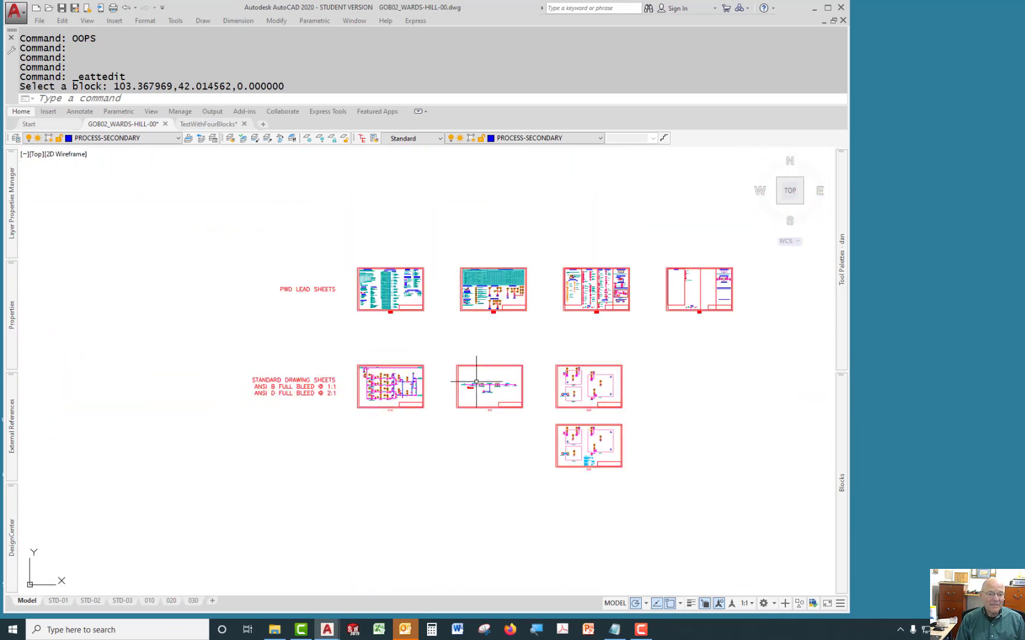
mouse_move(597, 357)
middle_down()
mouse_move(527, 417)
mouse_move(579, 367)
middle_up()
scroll(364, 374, up, 10)
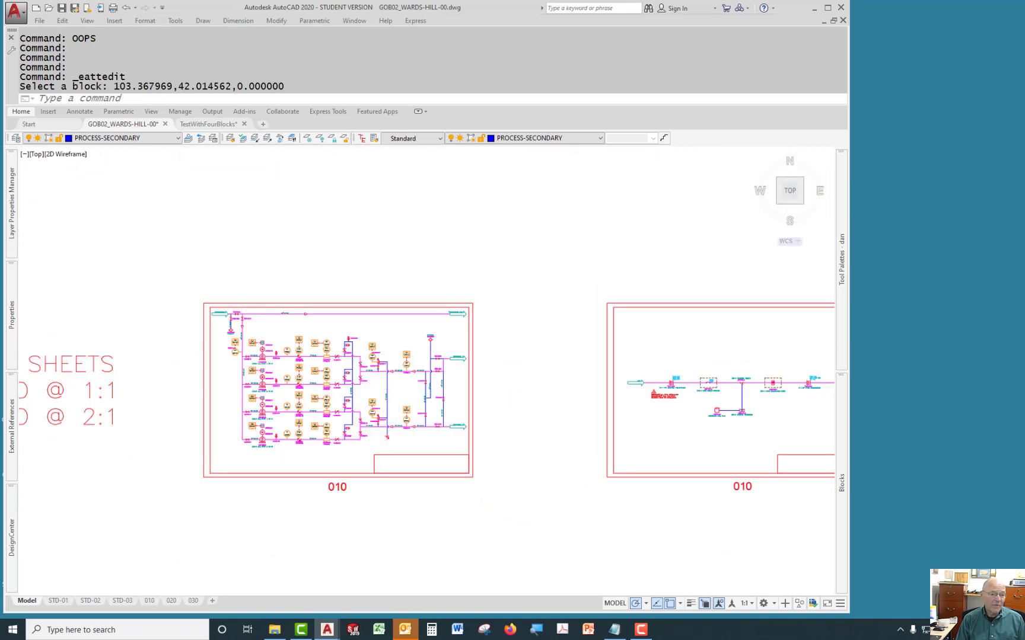
middle_drag(476, 352, 265, 460)
middle_drag(432, 373, 332, 431)
middle_drag(375, 328, 368, 328)
scroll(377, 412, up, 5)
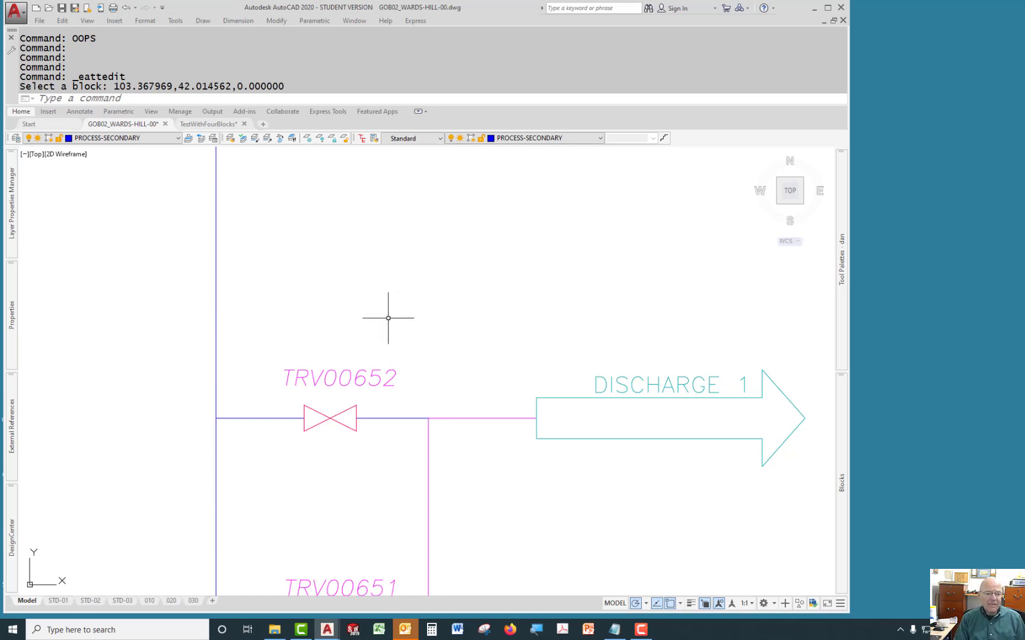
Launch the Visual LISP editor and maximize the HyperLink_testingRev09.lsp code window.
text(vlisp)
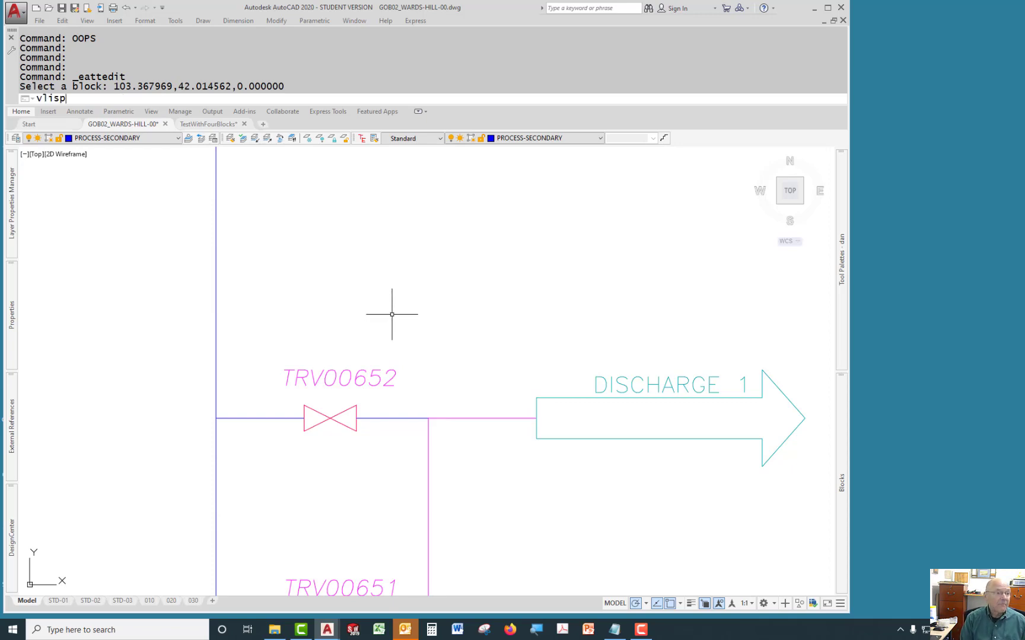
key(Return)
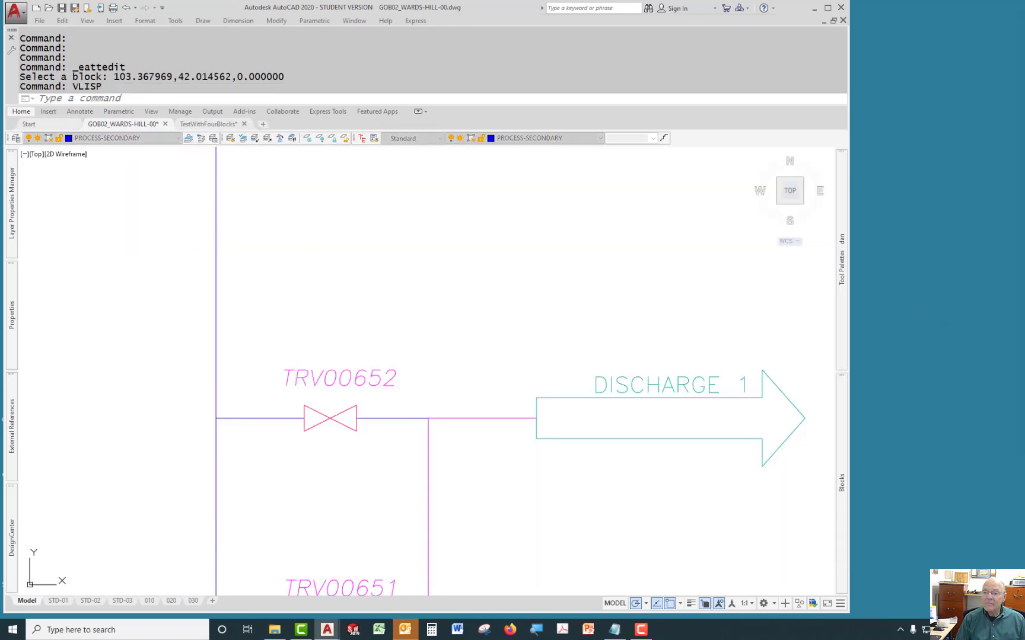
drag(890, 55, 622, 91)
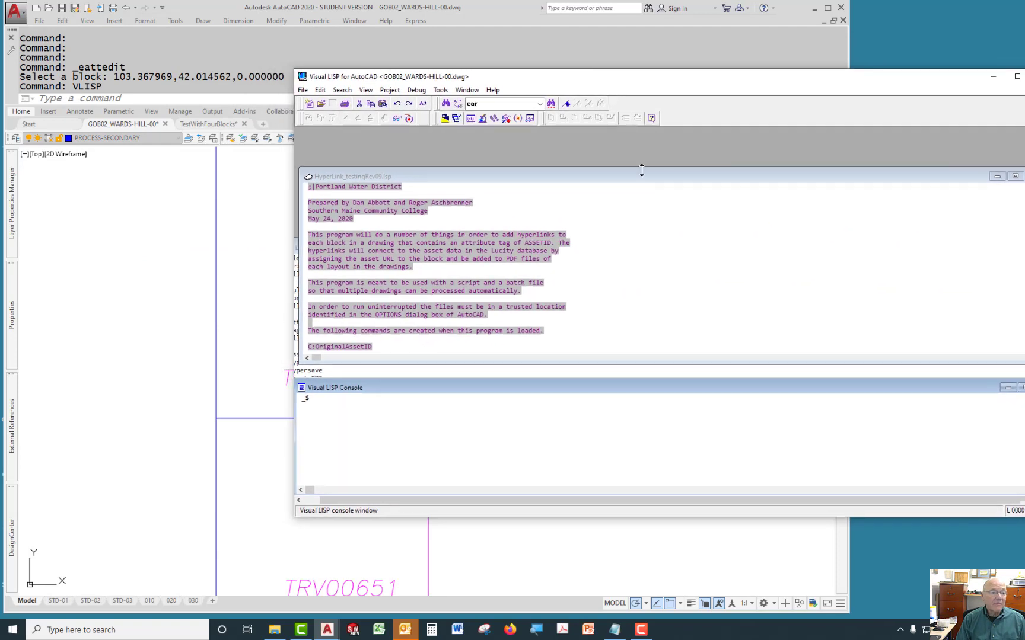
double_click(648, 176)
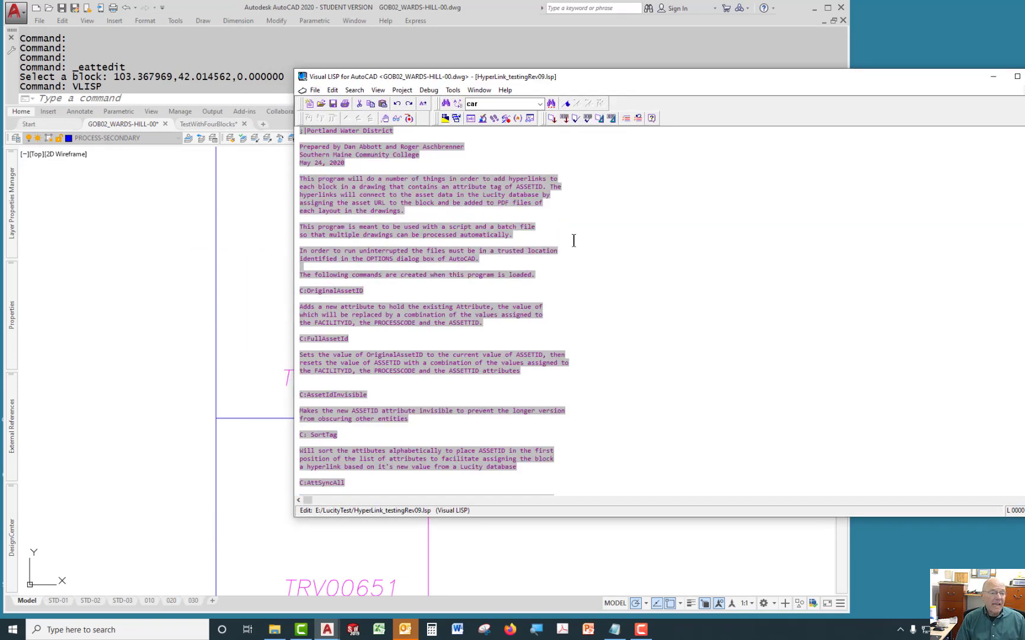
drag(646, 77, 862, 46)
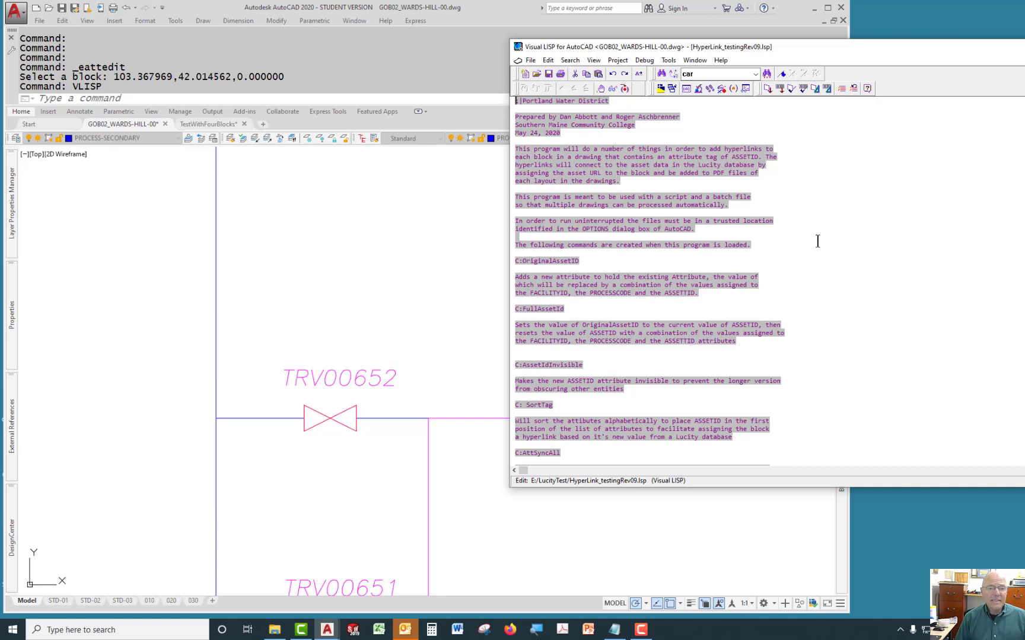
Read through the LISP program's command descriptions while repositioning the editor window beside the drawing.
click(306, 314)
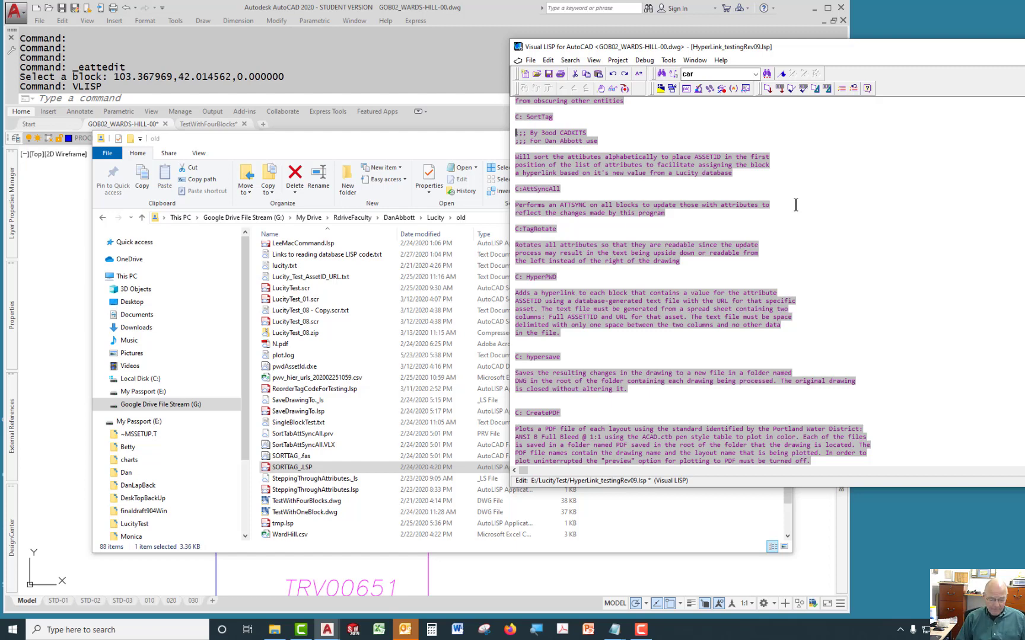
drag(349, 153, 280, 185)
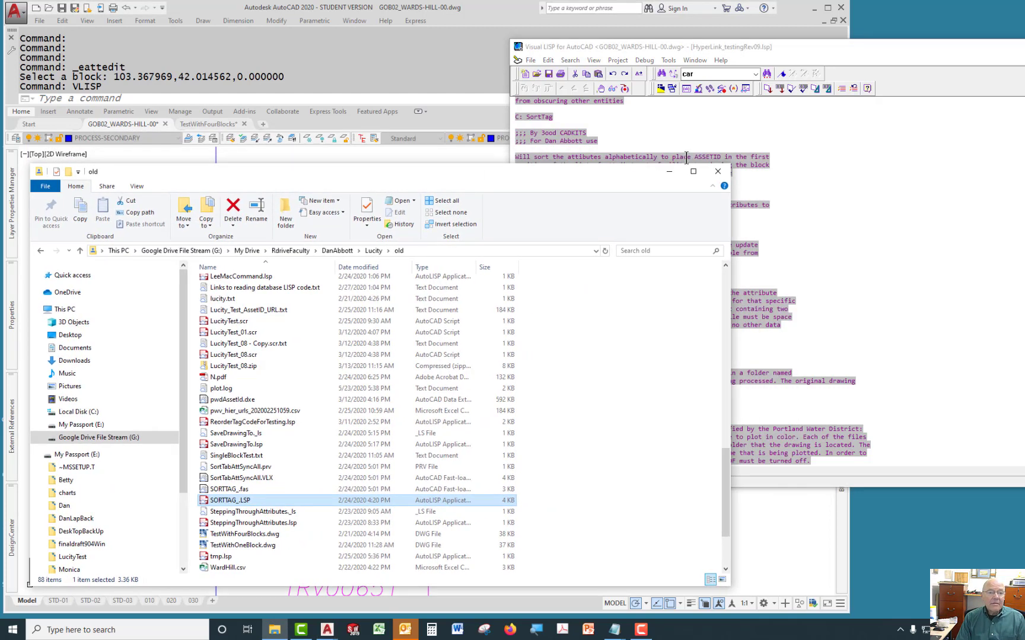
click(669, 171)
mouse_move(795, 50)
mouse_down()
mouse_move(1007, 89)
mouse_move(961, 70)
mouse_move(1024, 65)
mouse_up()
drag(841, 10, 1024, 34)
drag(869, 32, 1024, 36)
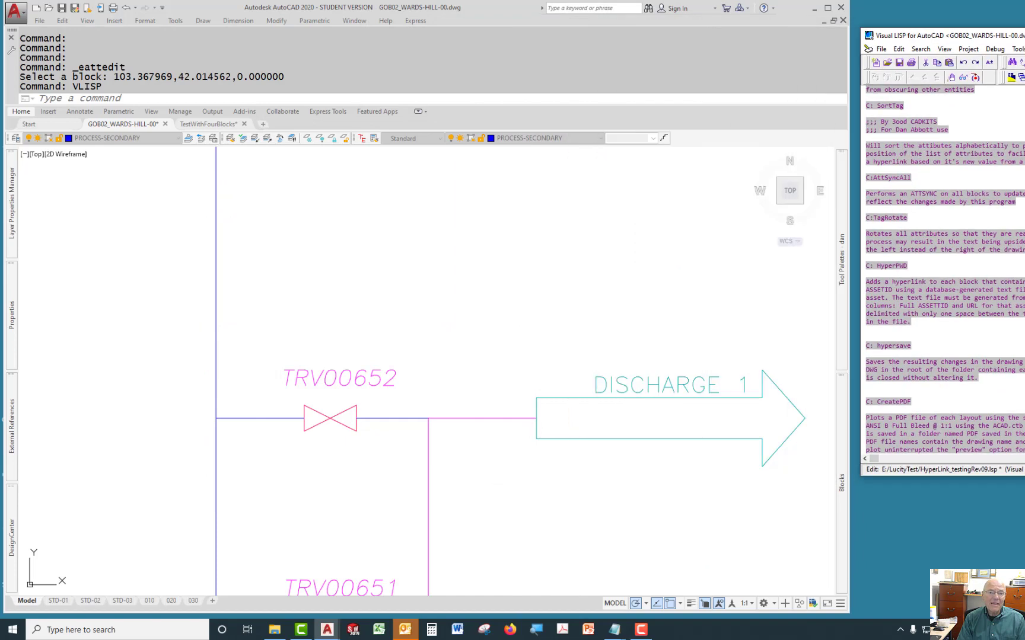
drag(905, 39, 603, 43)
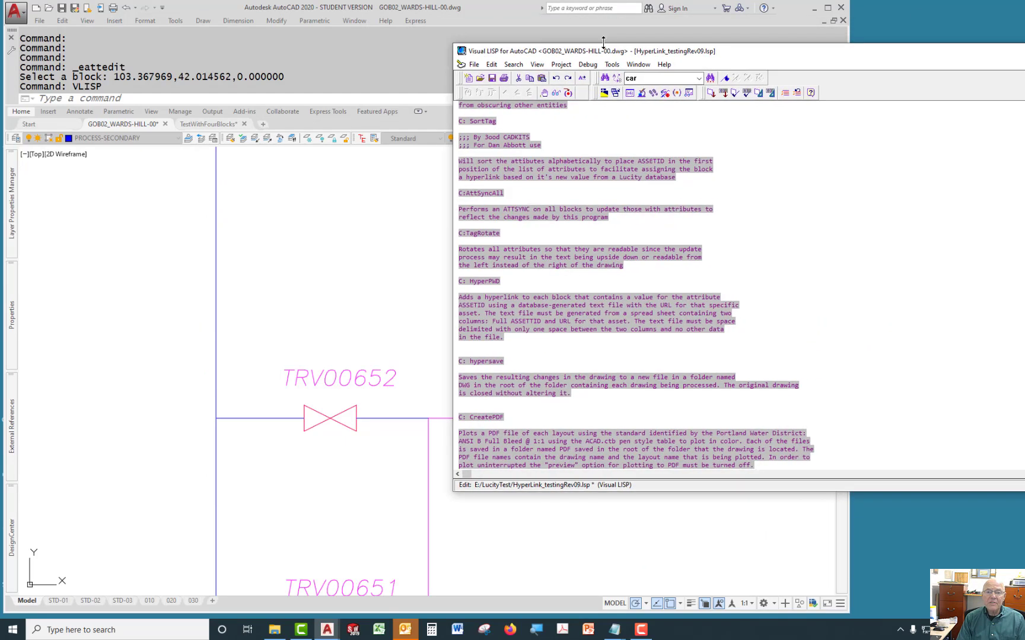
Move the Visual LISP editor beside the drawing and scroll through the OriginalAssetID function code.
drag(811, 59, 1012, 45)
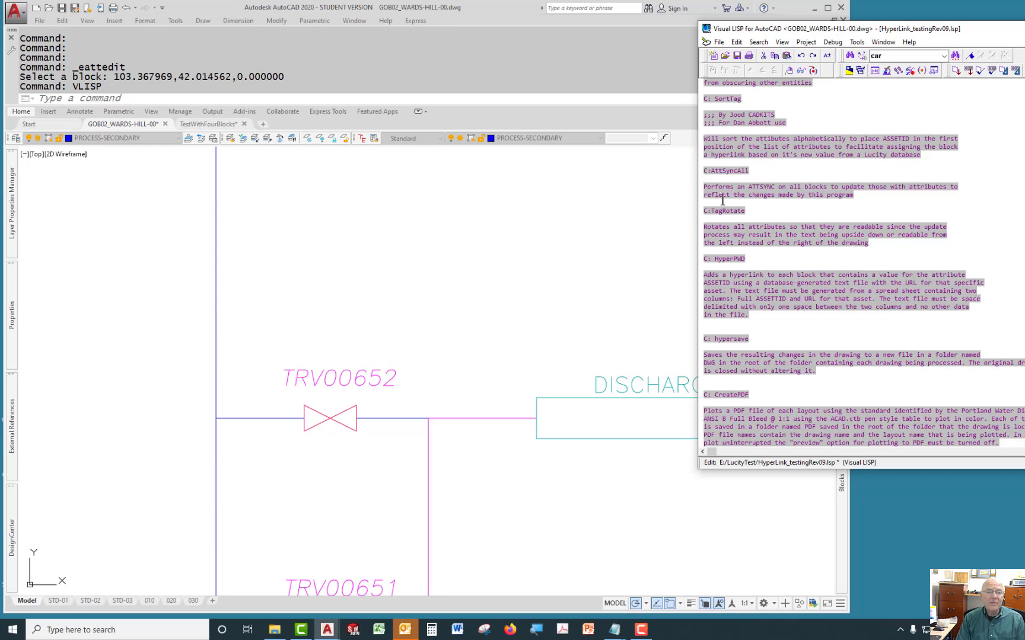
scroll(719, 170, down, 15)
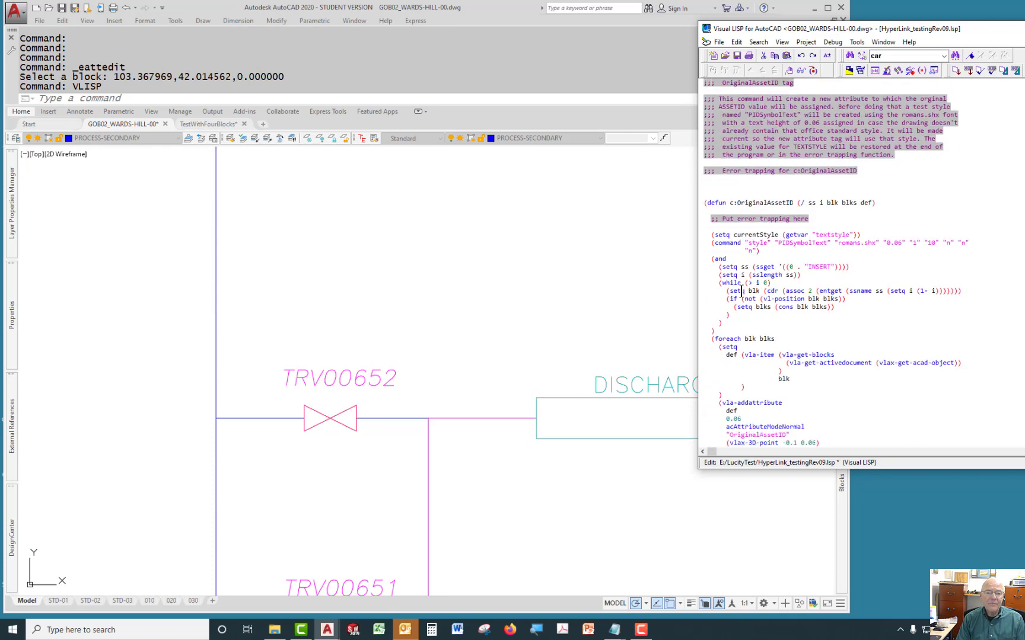
scroll(724, 231, down, 6)
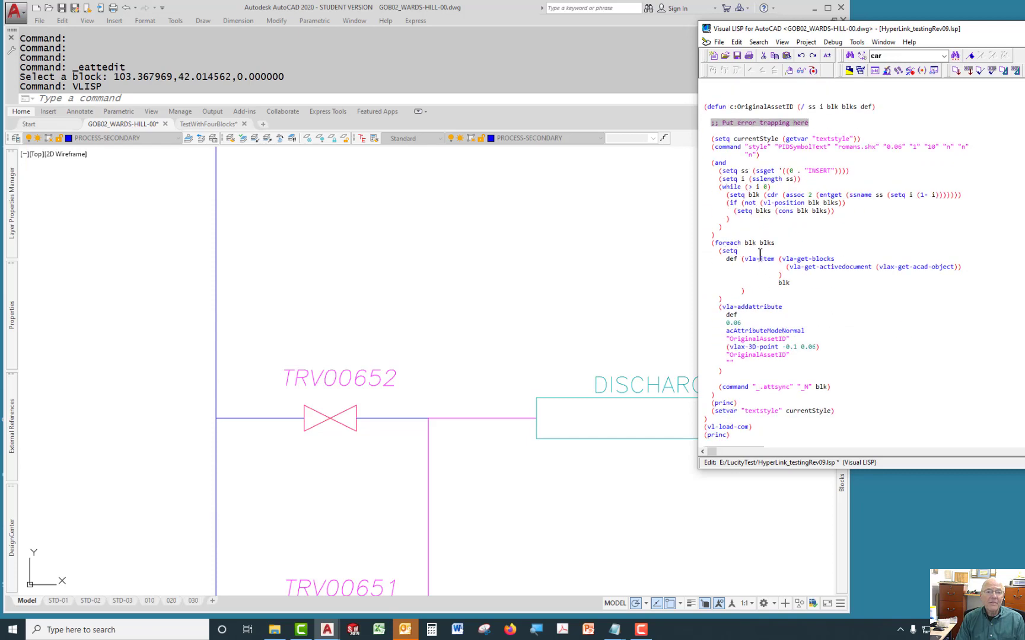
scroll(762, 254, up, 10)
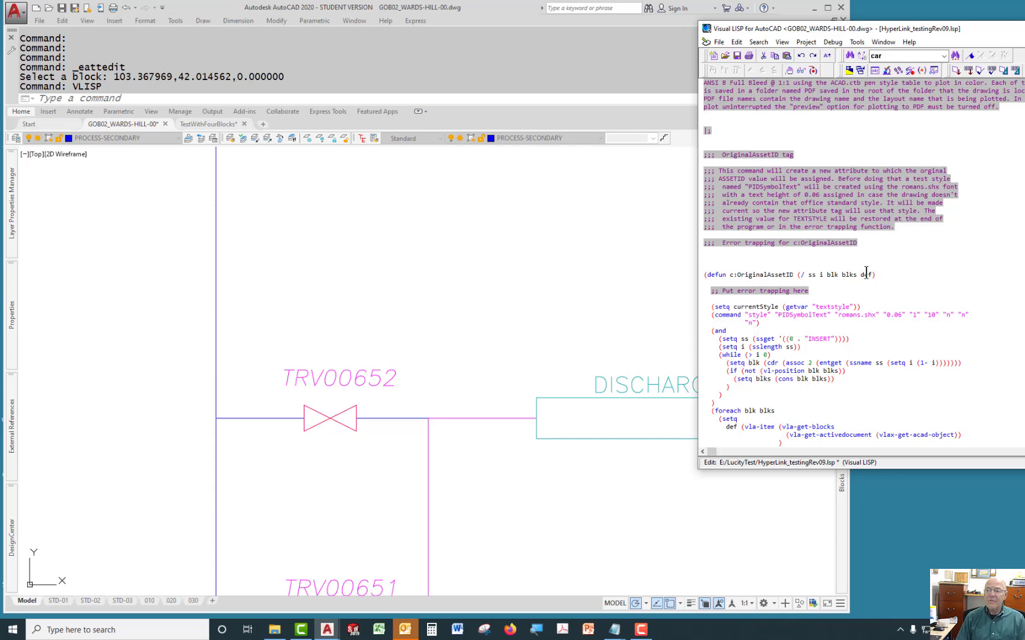
Bring the HyperLinkPWD.scr script beside the drawing and review its sequence of program commands, then move it aside.
drag(1024, 105, 816, 140)
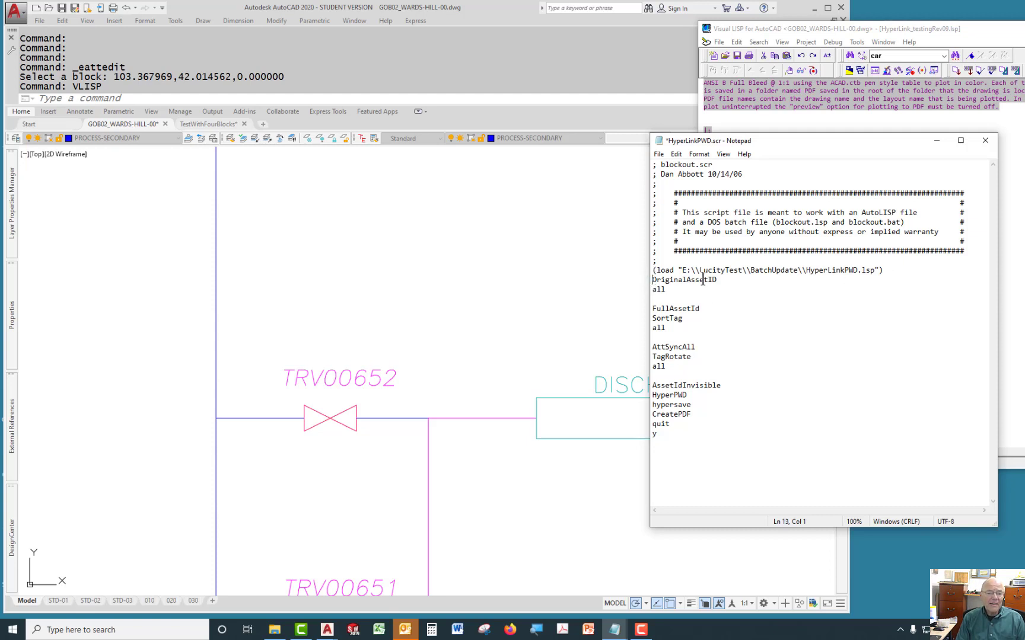
drag(728, 279, 641, 282)
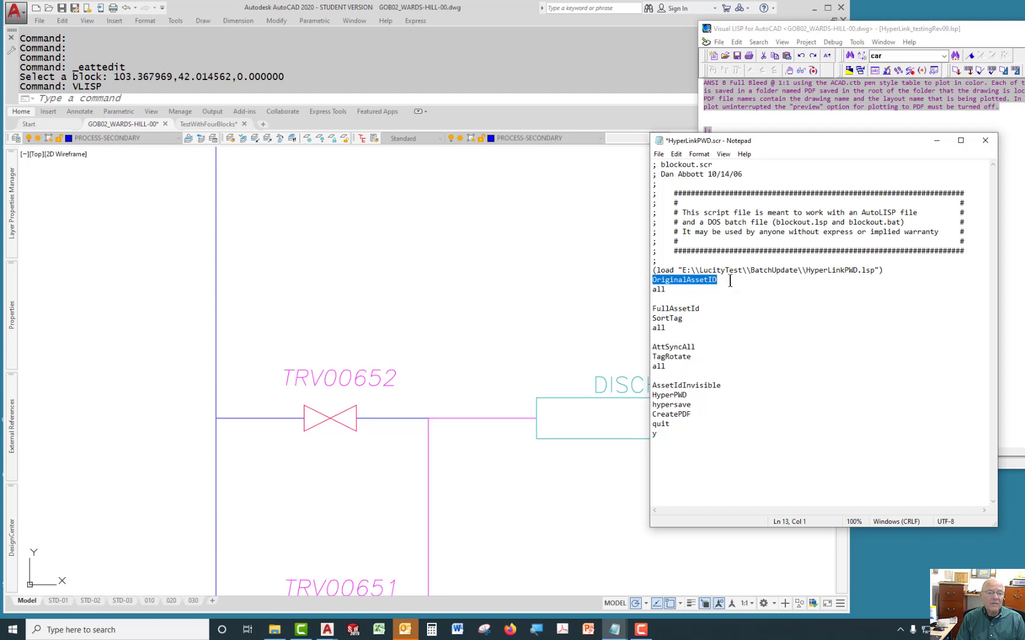
click(730, 281)
drag(710, 308, 634, 318)
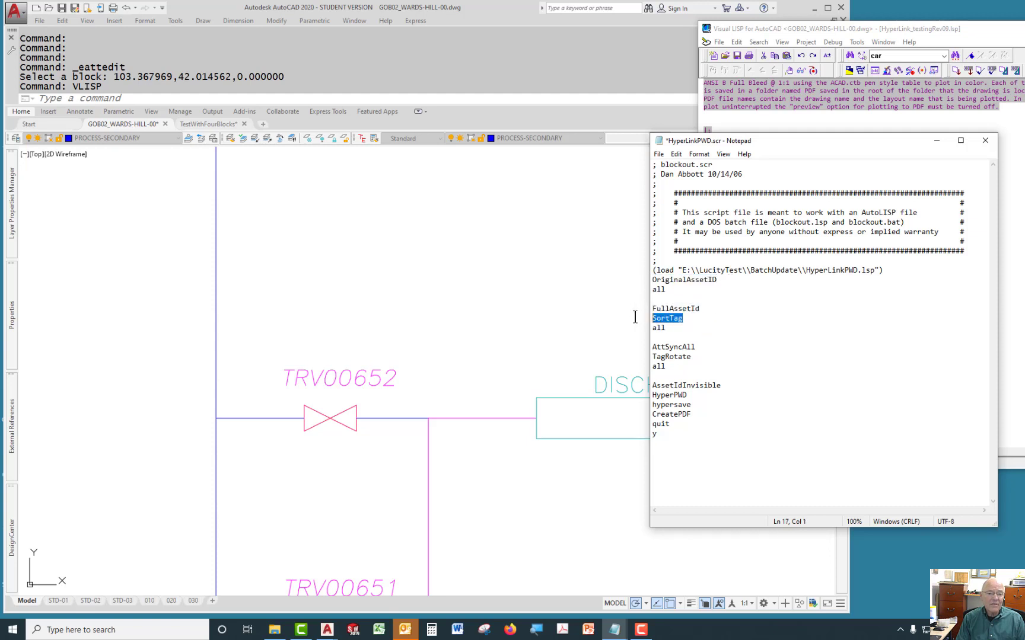
click(686, 318)
drag(695, 347, 666, 357)
click(720, 386)
click(678, 394)
drag(654, 270, 664, 468)
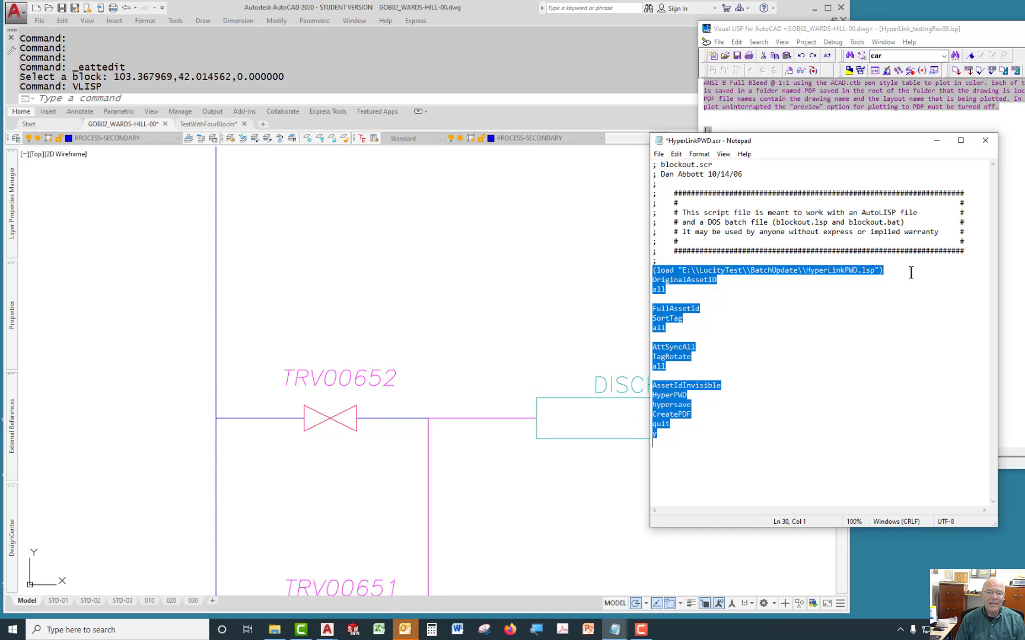
click(907, 327)
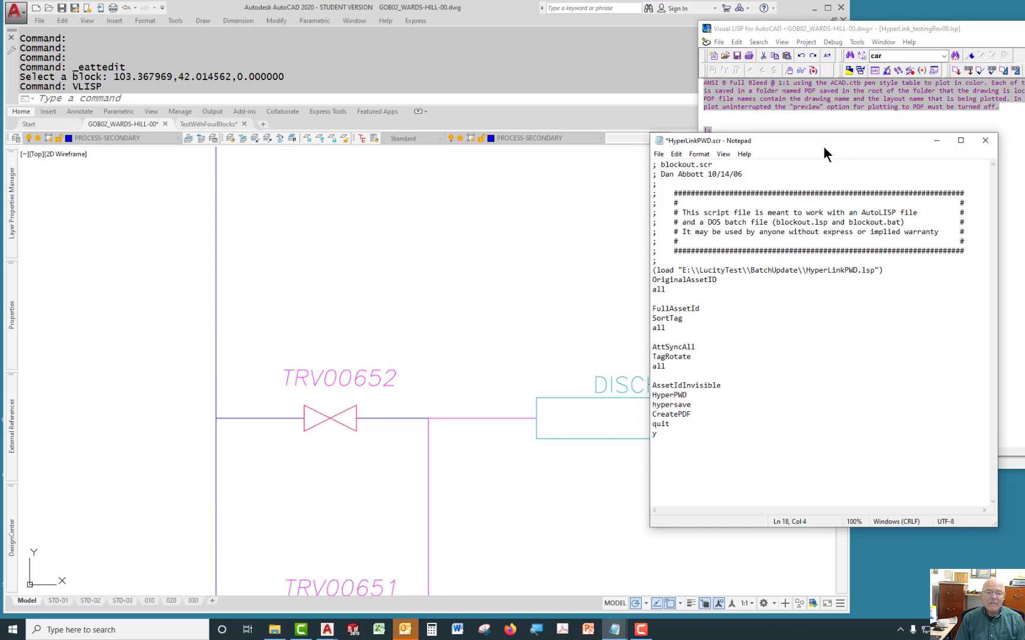
drag(985, 32, 576, 72)
click(918, 70)
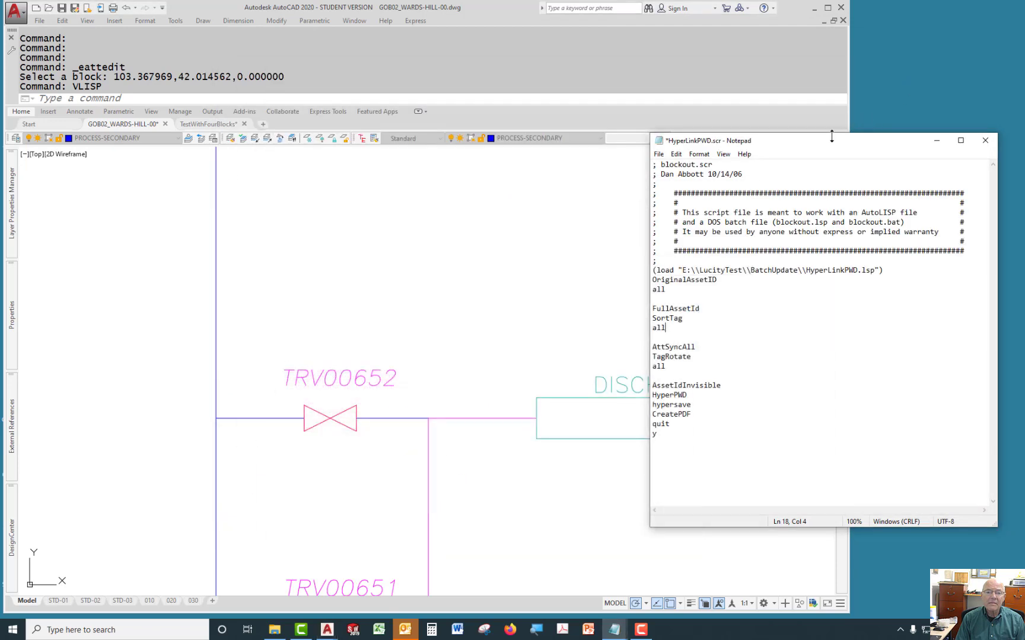
mouse_move(831, 138)
mouse_down()
mouse_move(907, 131)
mouse_move(1021, 90)
mouse_move(993, 96)
mouse_up()
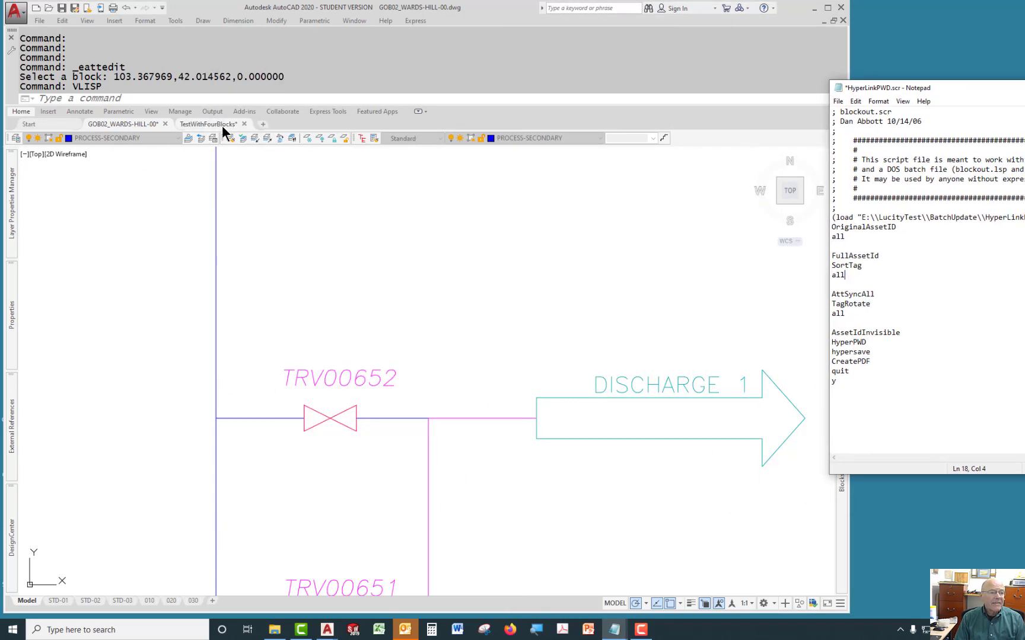
Switch to the TestWithFourBlocks drawing, zoom to the four valves, and inspect the TRV00652 block's attributes.
mouse_move(207, 126)
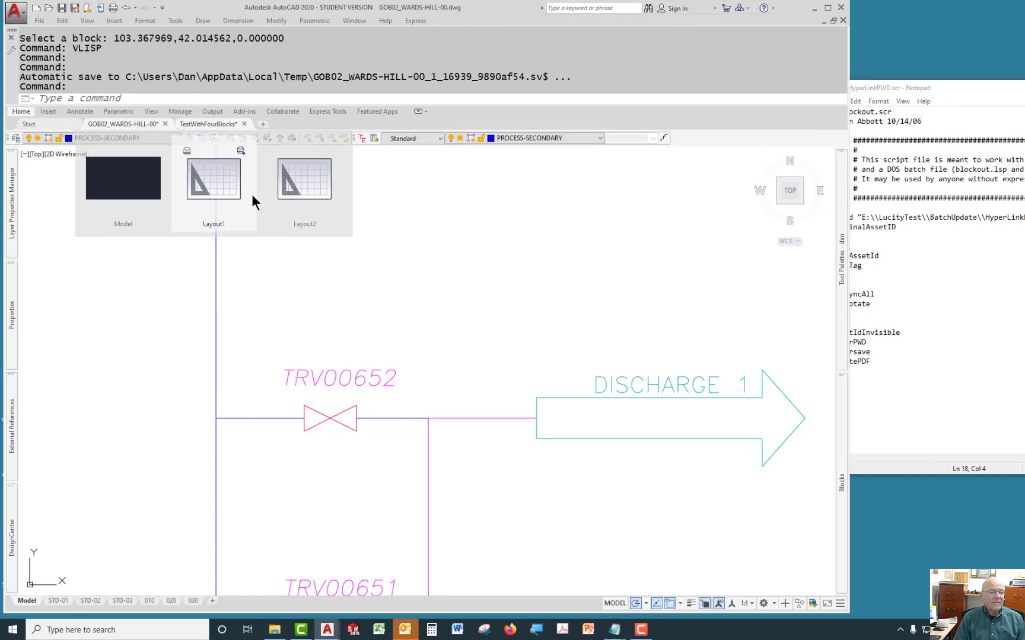
click(213, 124)
middle_drag(352, 353, 506, 313)
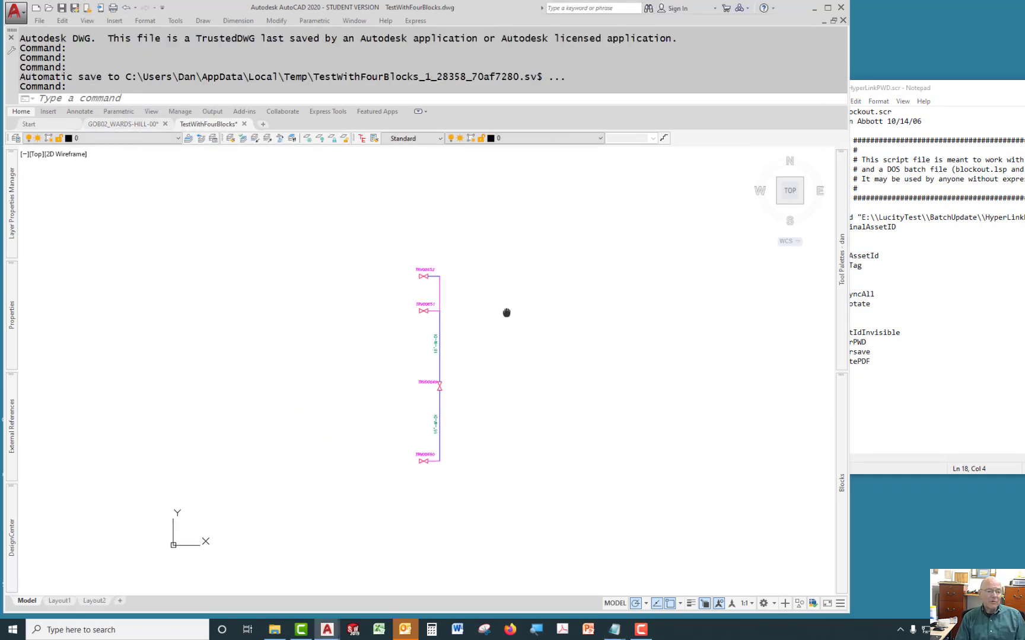
scroll(448, 304, up, 3)
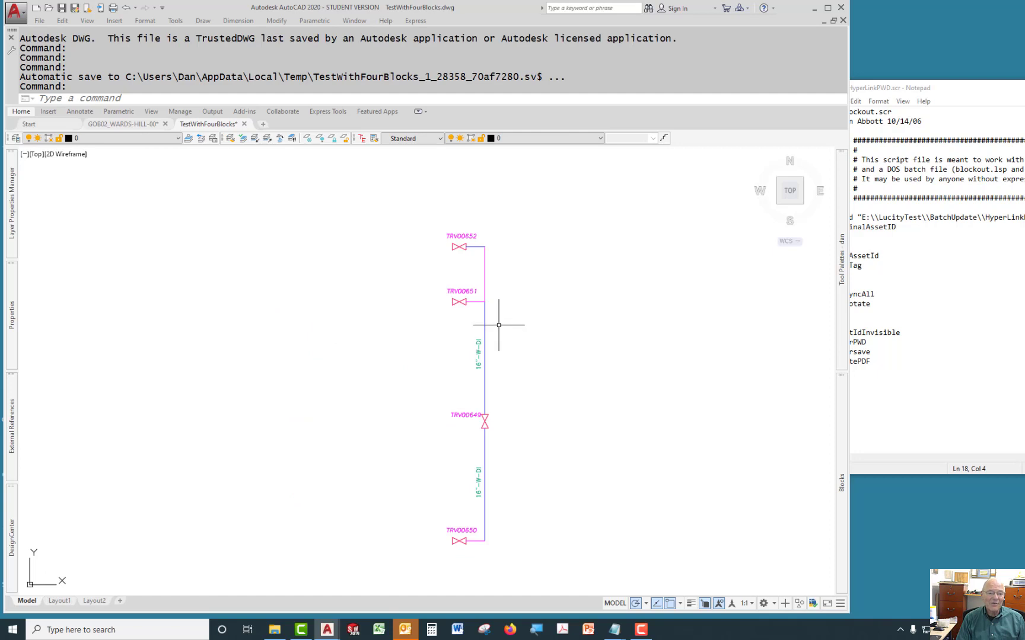
drag(929, 89, 948, 95)
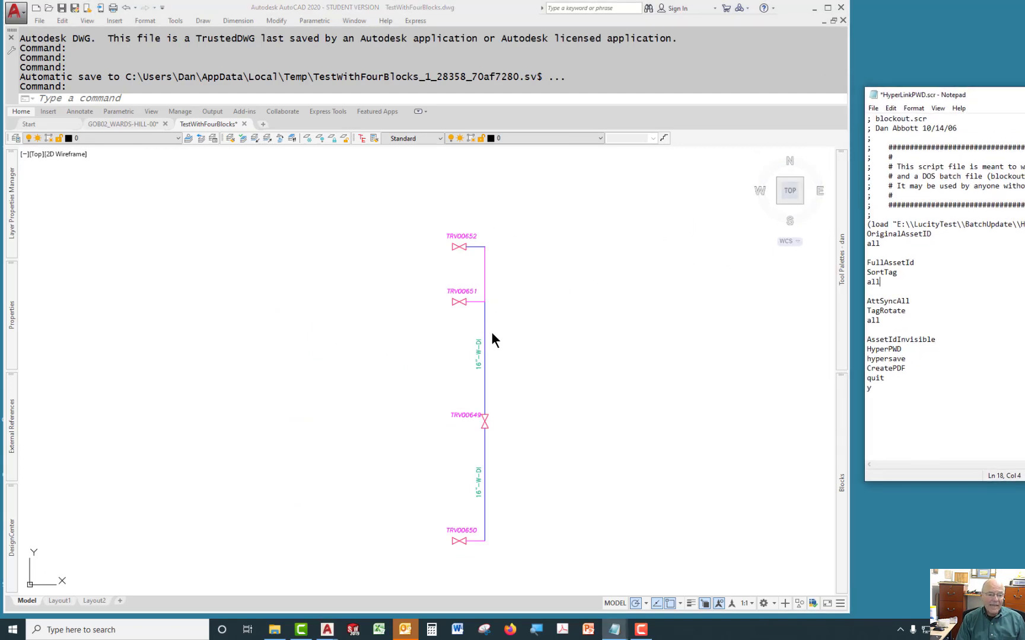
double_click(456, 248)
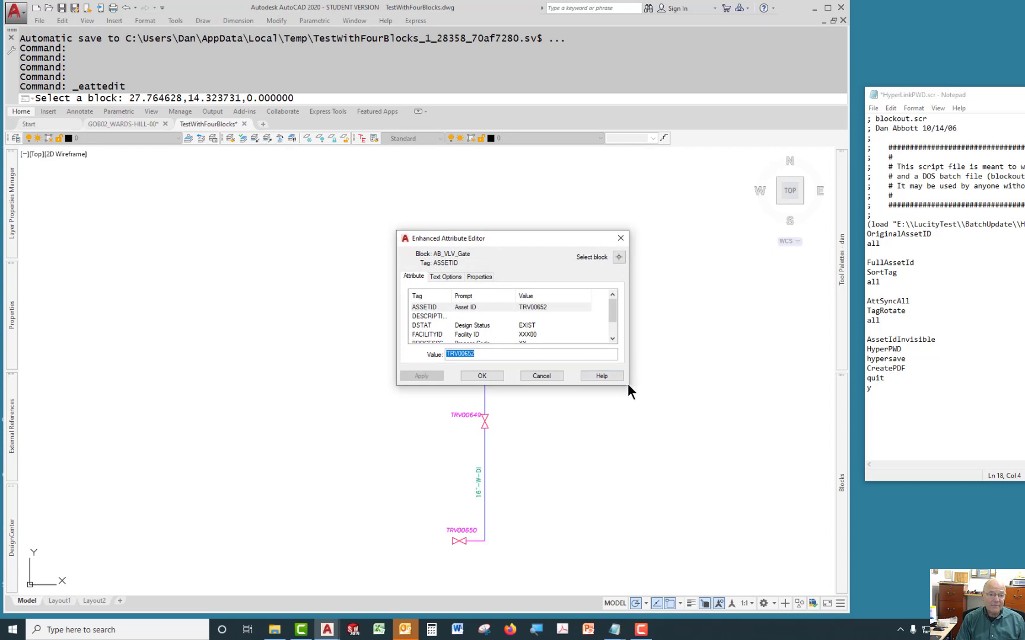
drag(627, 384, 671, 462)
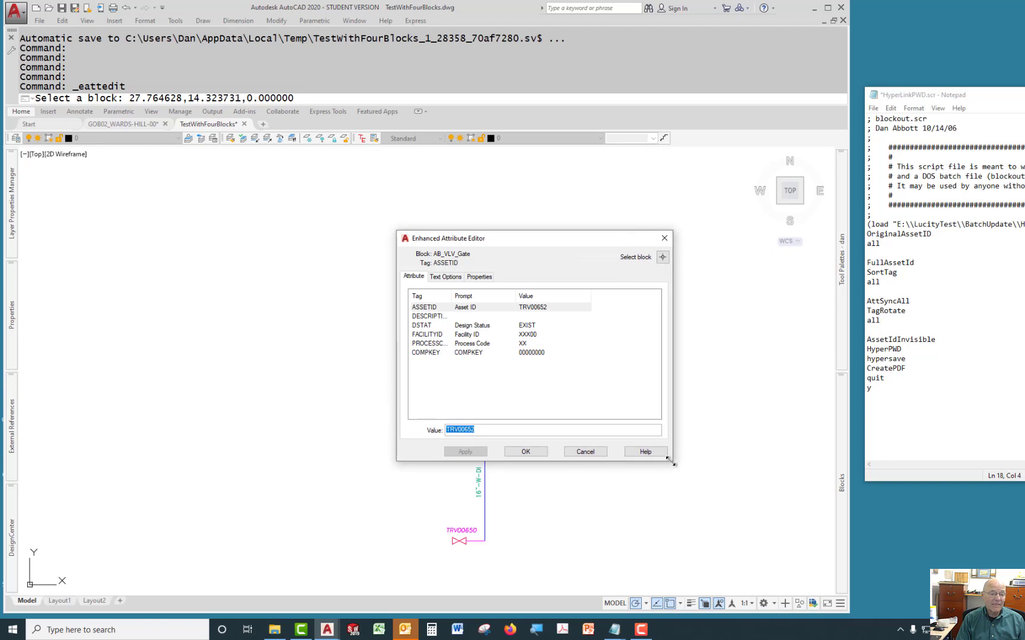
double_click(452, 294)
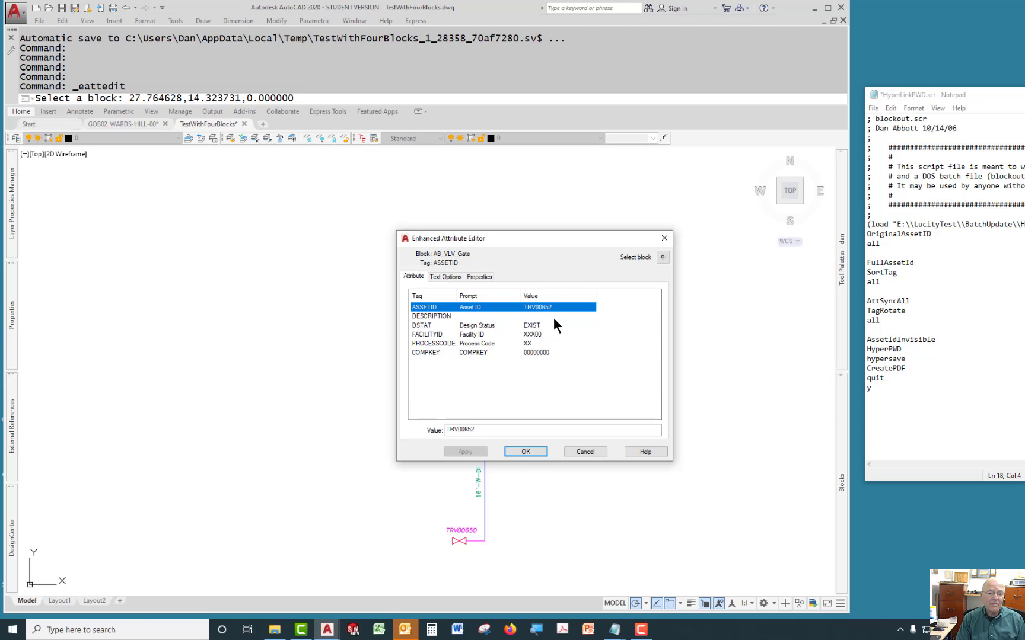
click(663, 238)
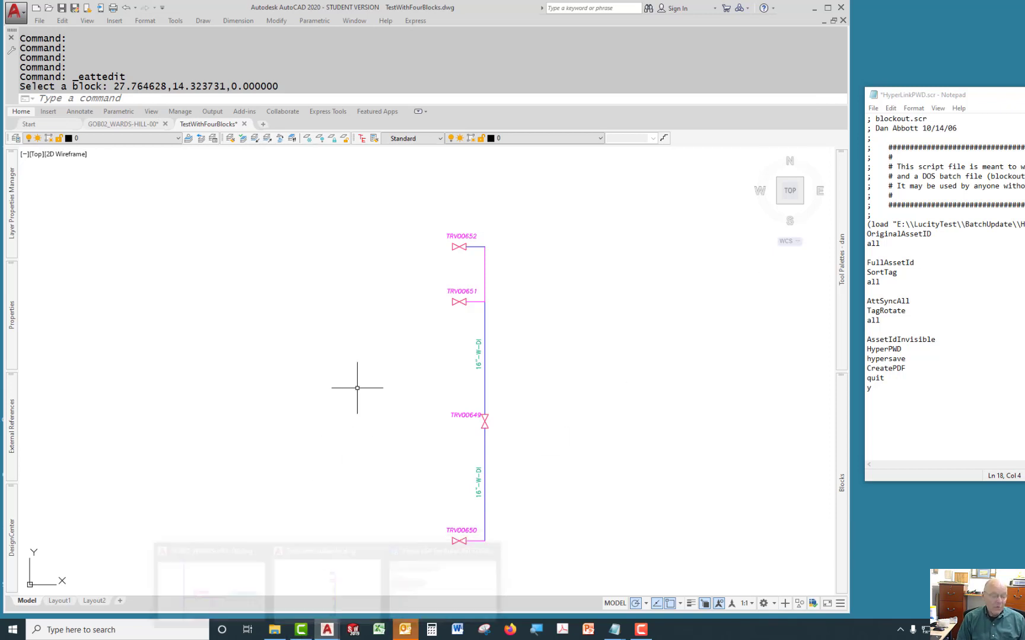
Open the Visual LISP editor and load the HyperLink_testingRev09.lsp program into the TestWithFourBlocks drawing.
text(vlisp)
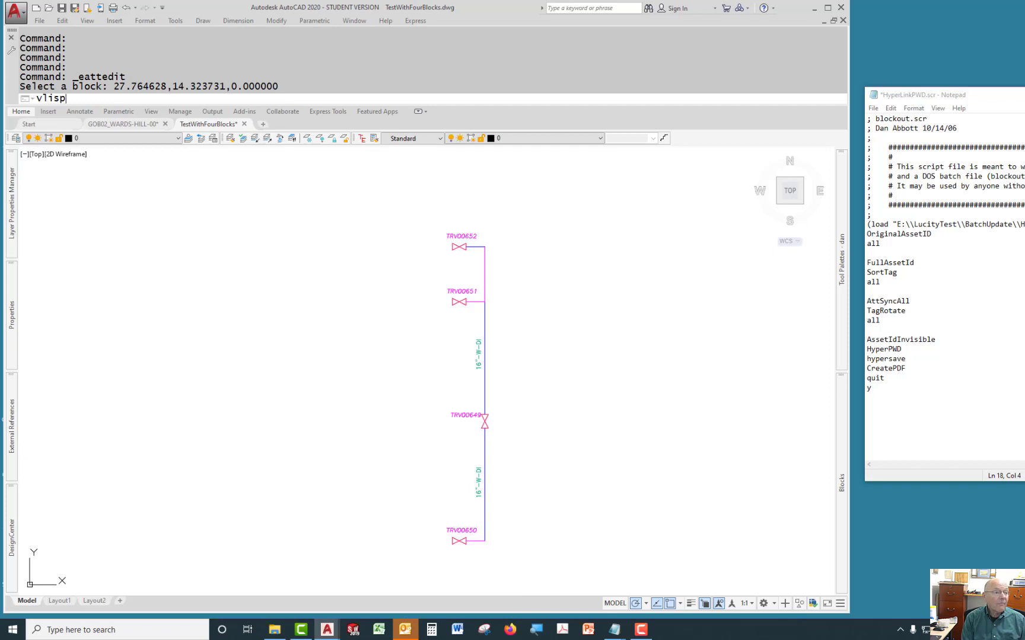
key(Return)
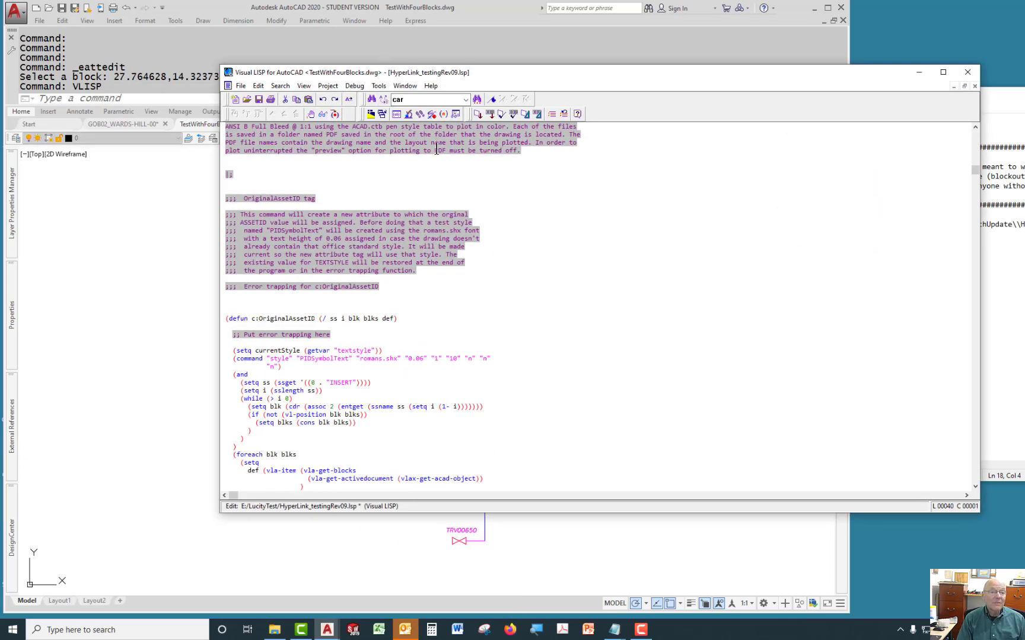
click(475, 114)
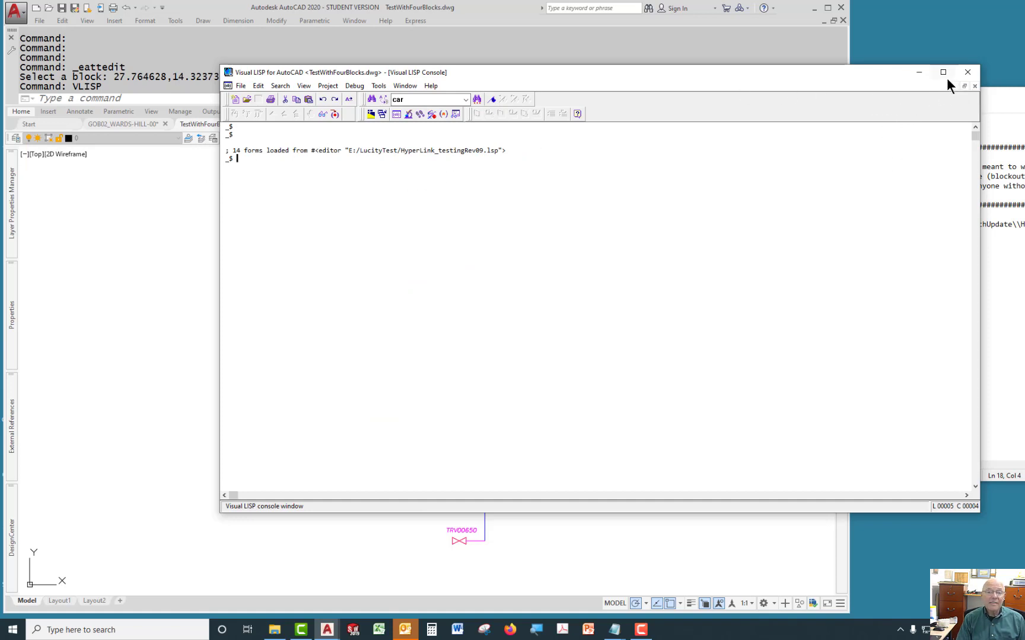
click(919, 72)
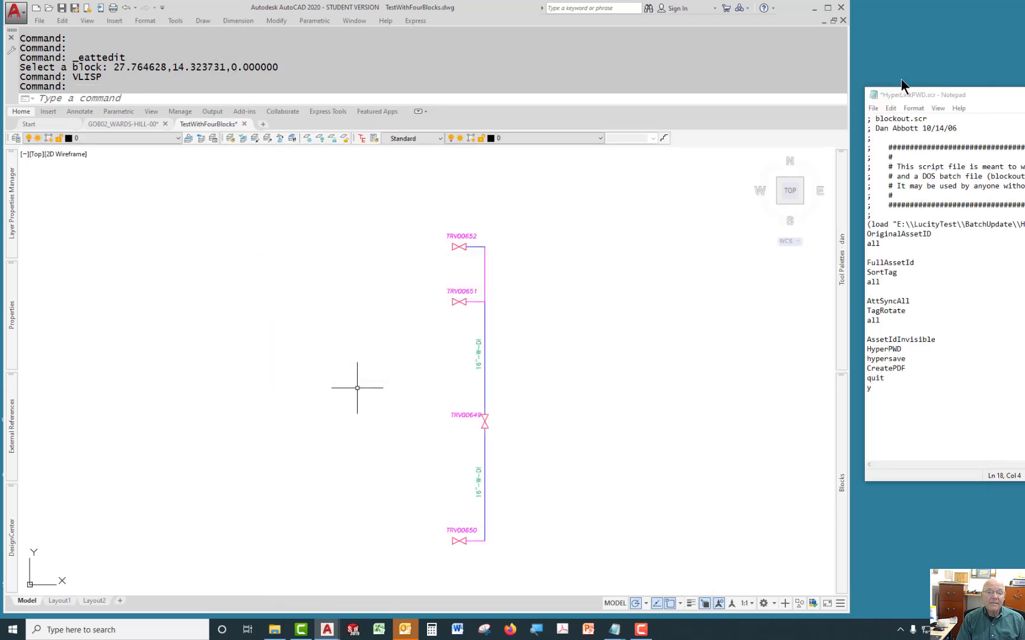
Run the OriginalAssetID command and select all objects in the drawing.
click(168, 97)
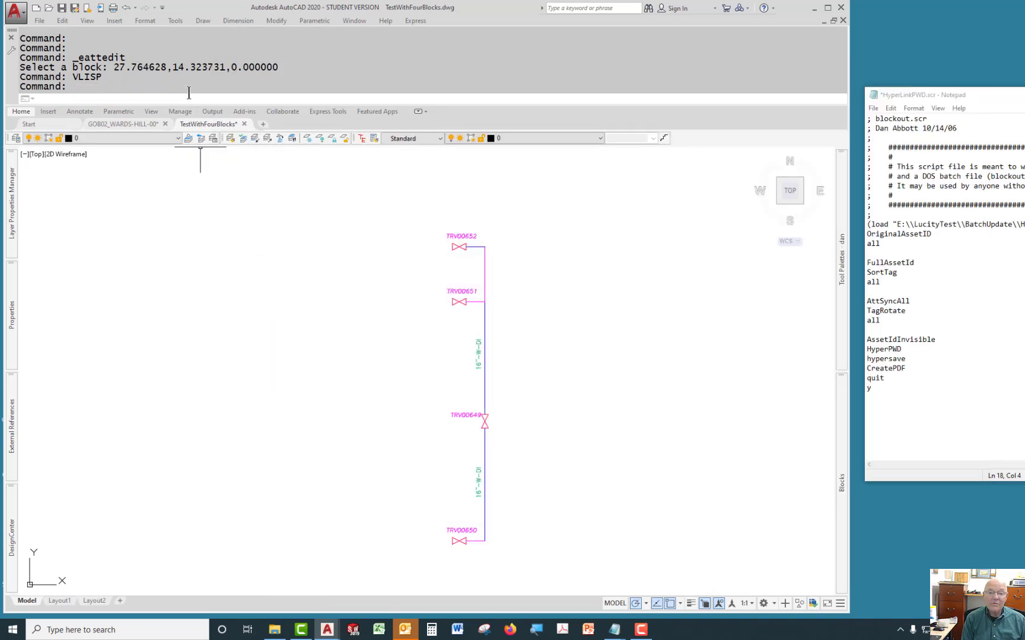
text(originalas)
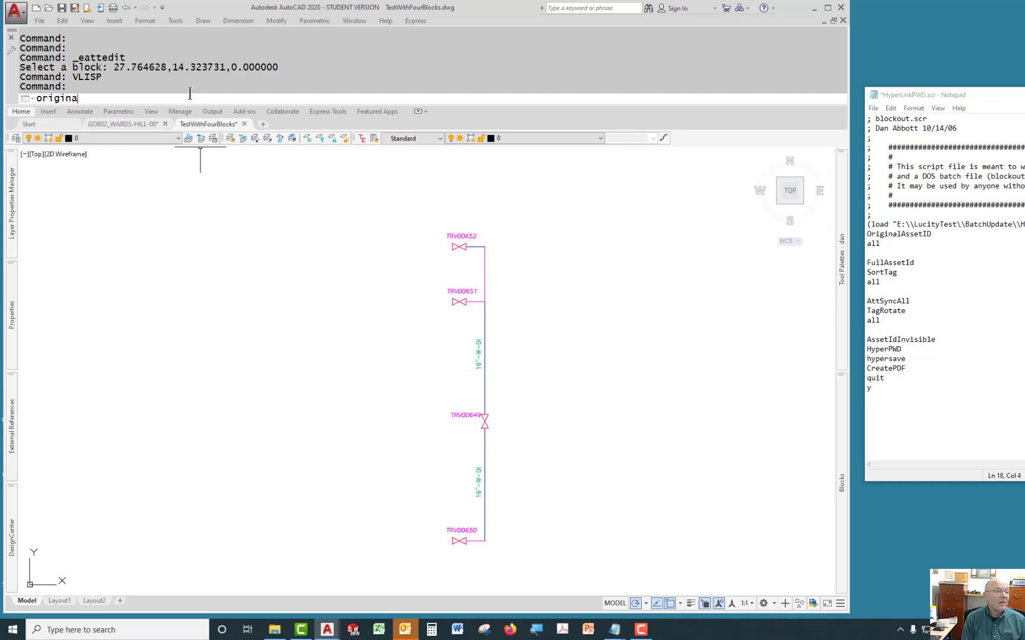
key(Return)
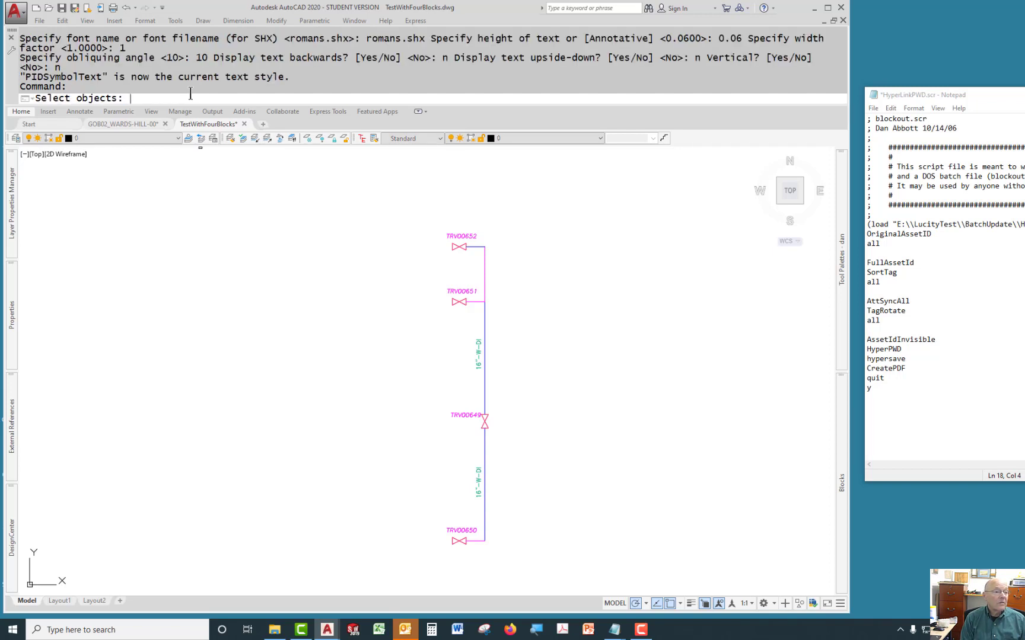
text(all)
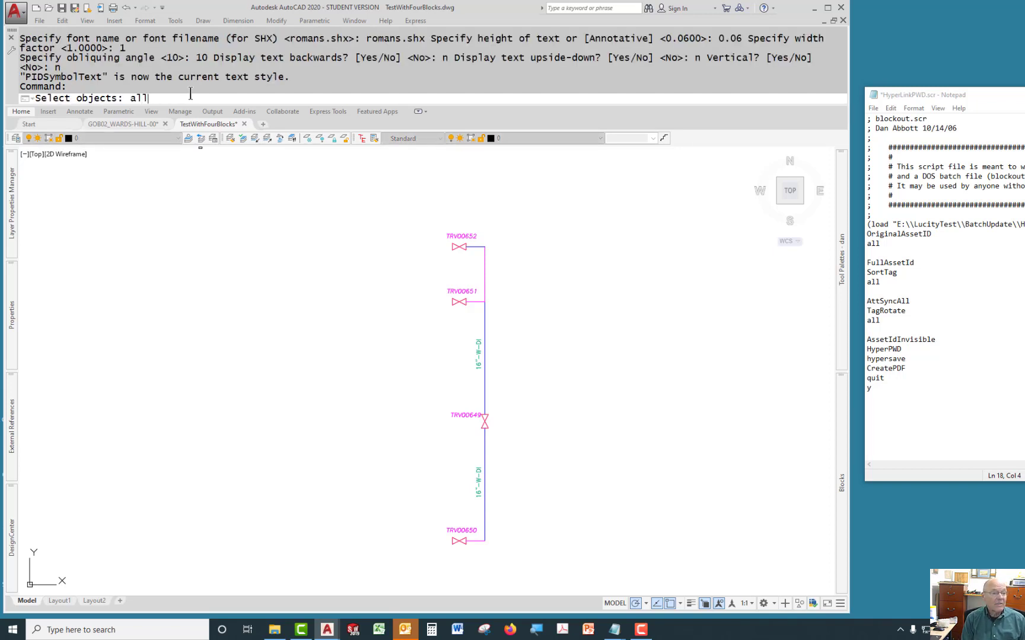
key(Return)
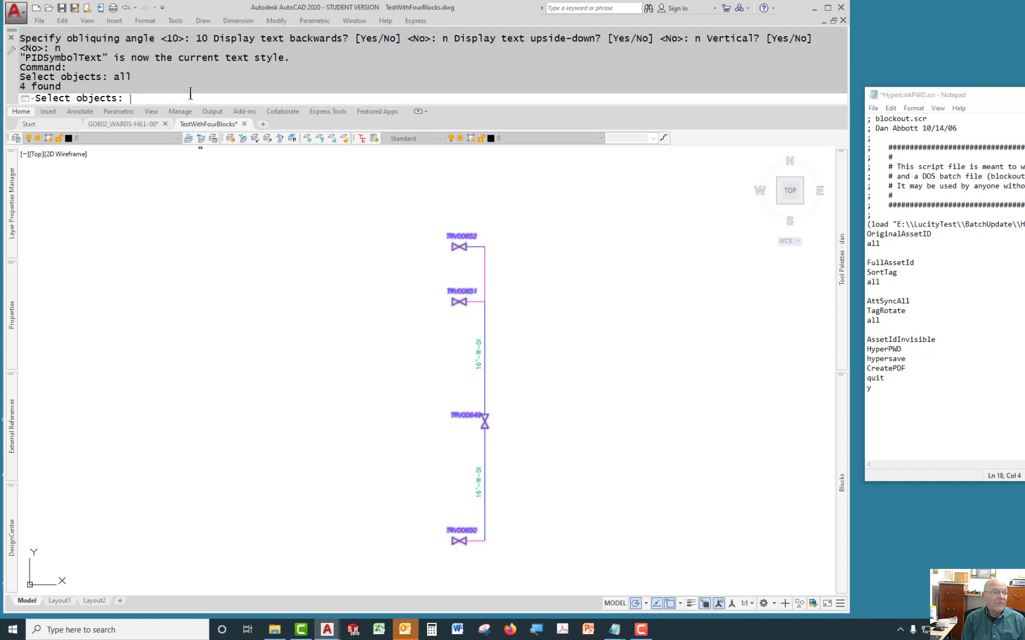
key(Return)
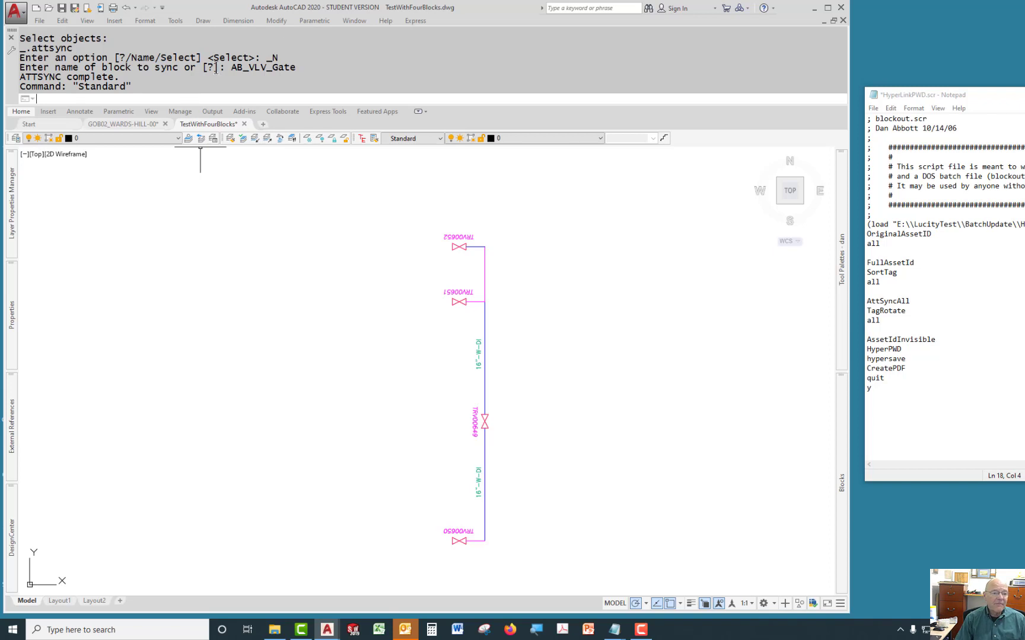
Open the TRV00652 valve block's attributes and check for the new OriginalAssetID tag.
double_click(460, 237)
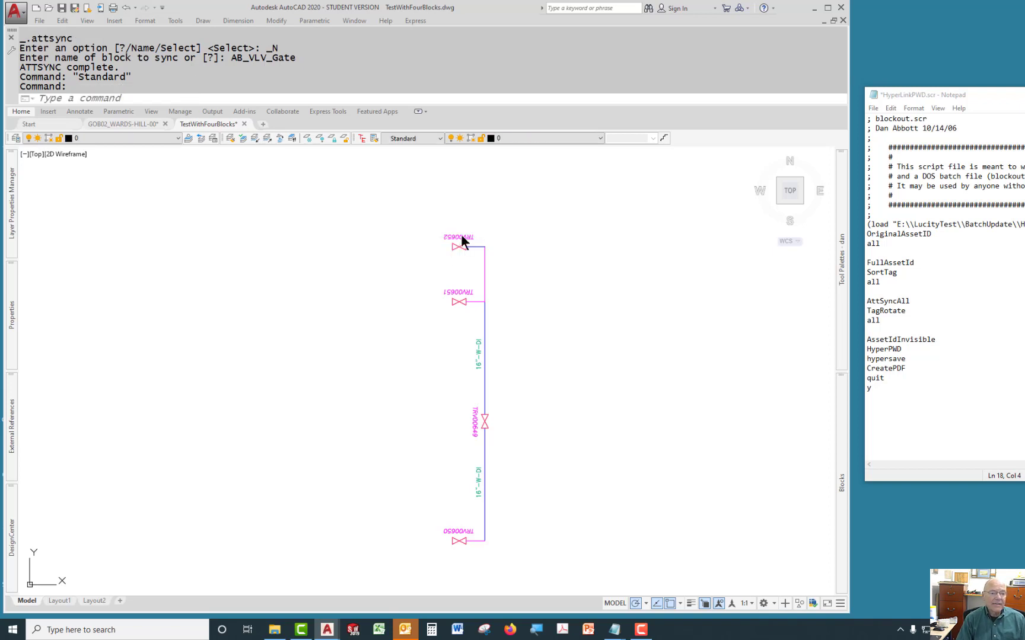
drag(613, 310, 611, 336)
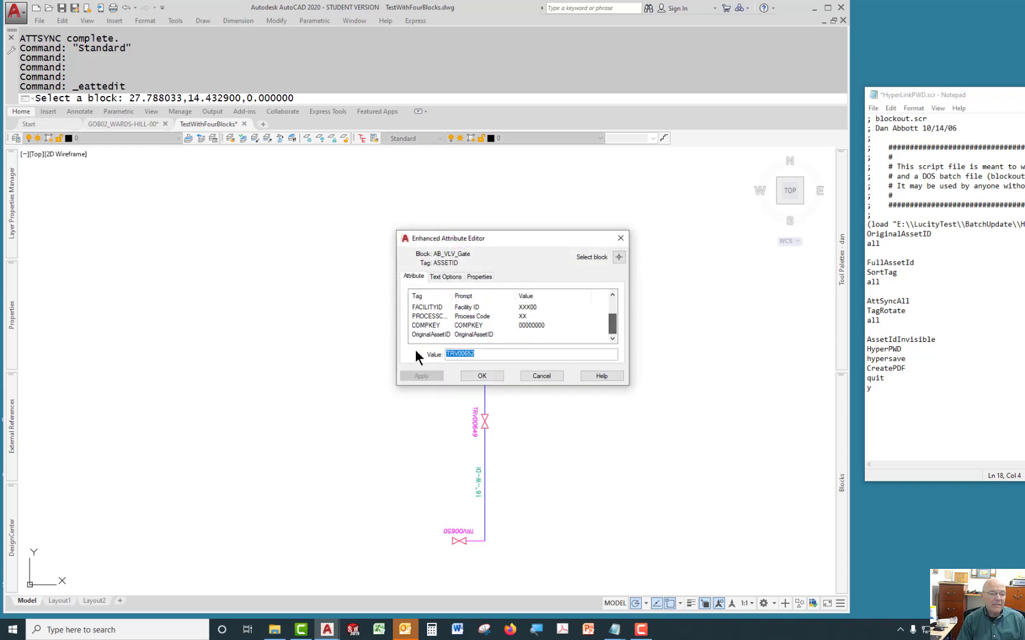
double_click(452, 296)
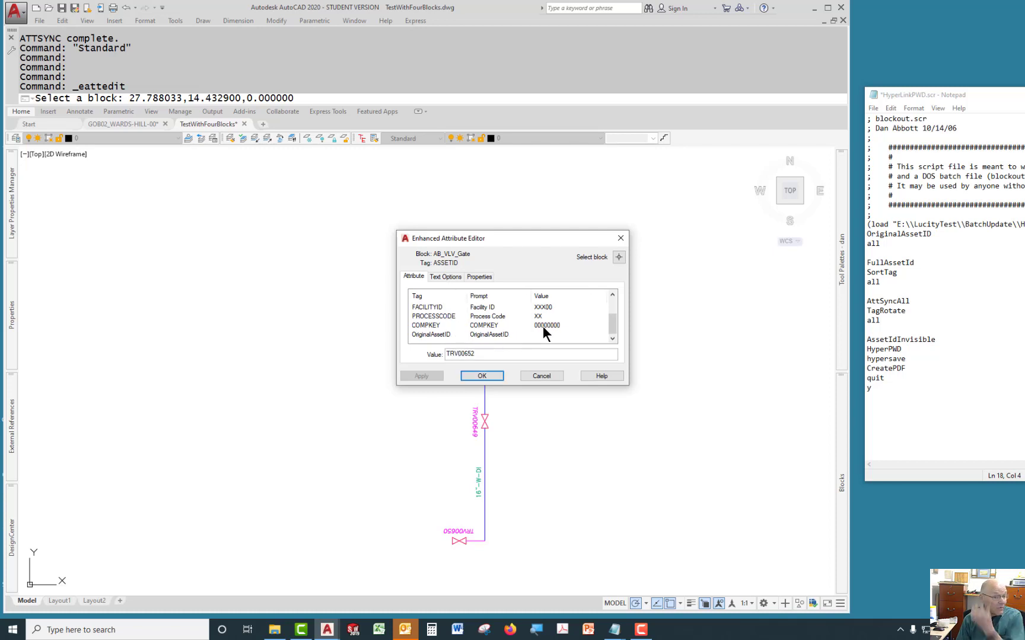
click(619, 238)
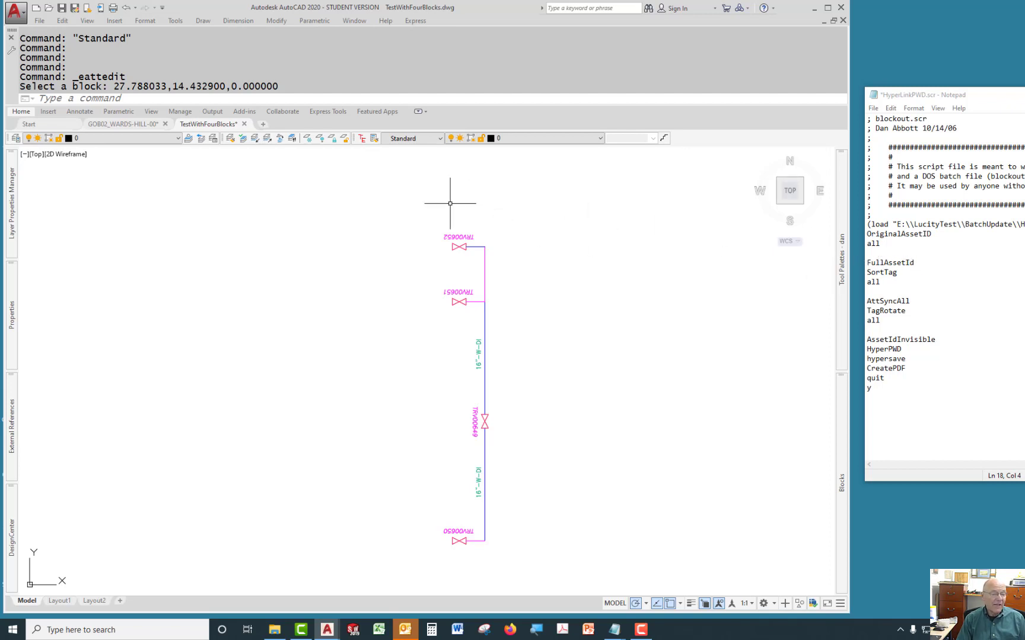
Turn off the navigation cube with the NAVVCUBE command.
click(129, 98)
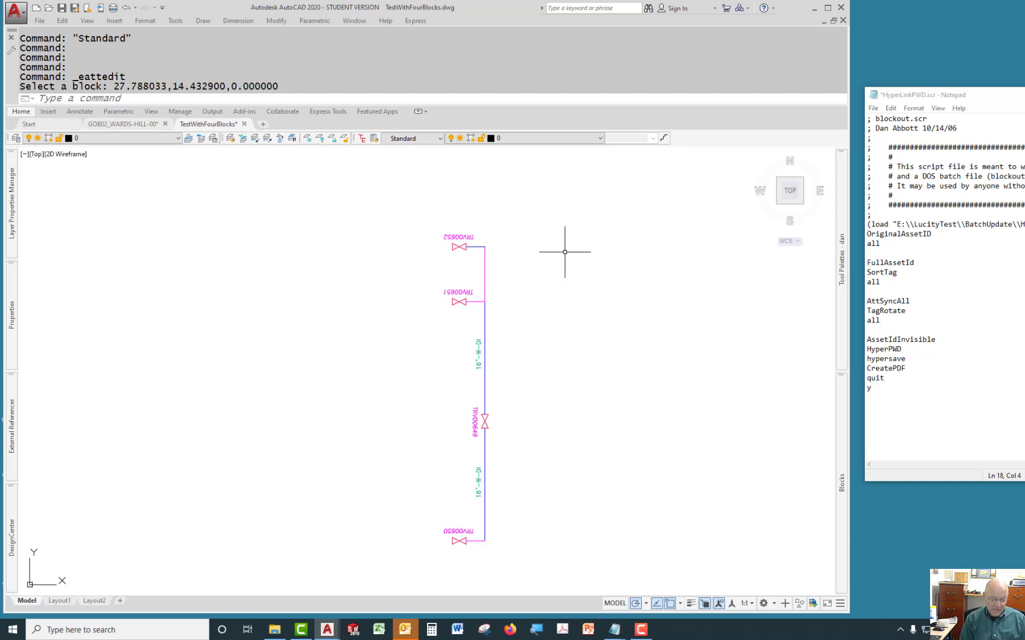
text(navv)
key(Return)
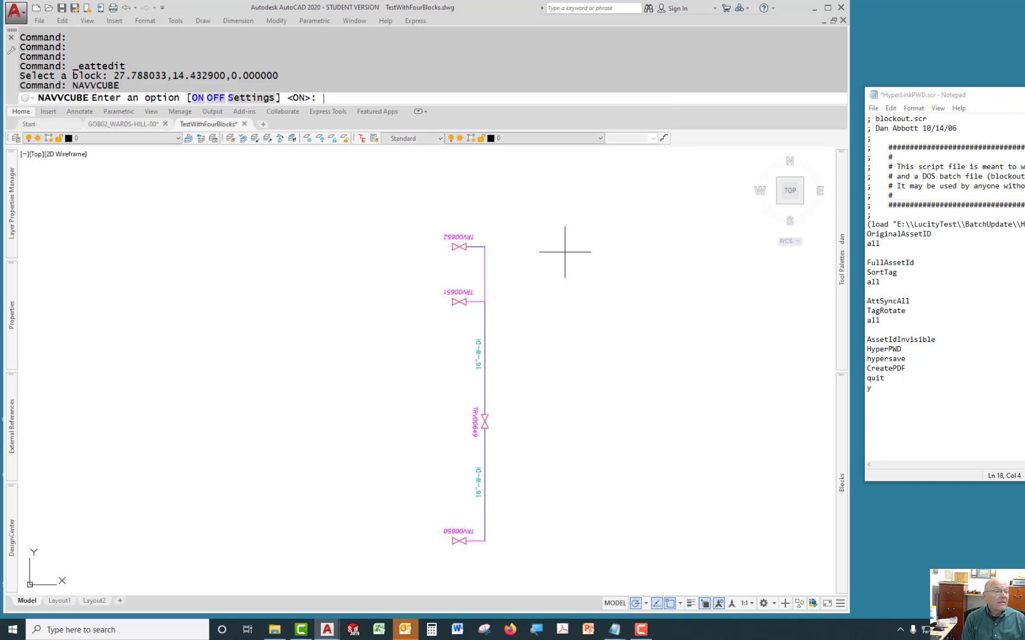
text(off)
key(Return)
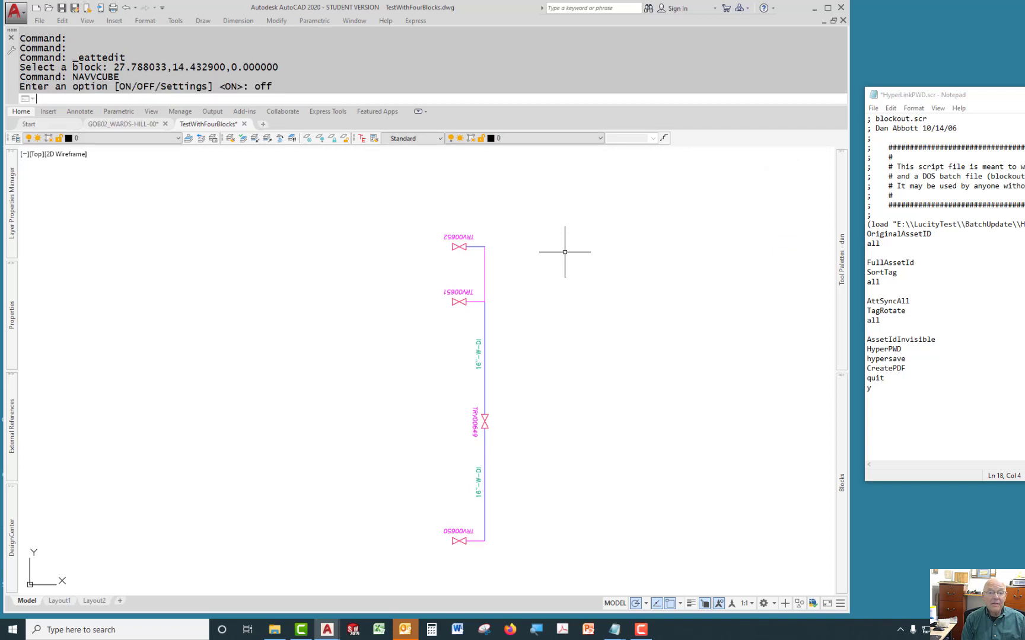
Run the FullAssetId command to add the full asset ID labels to the valve blocks.
click(94, 96)
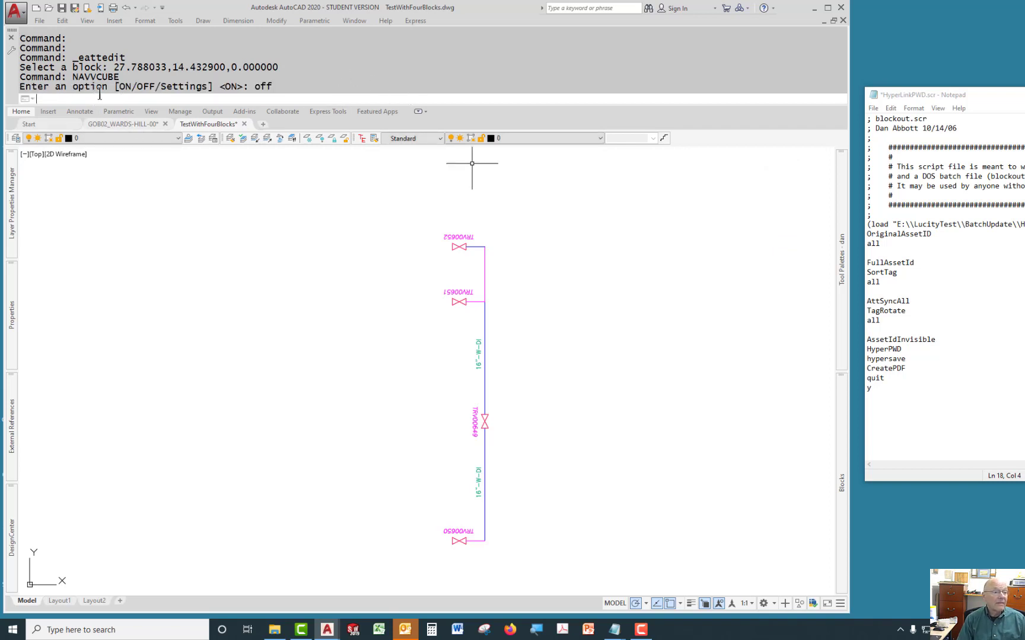
text(FullAss)
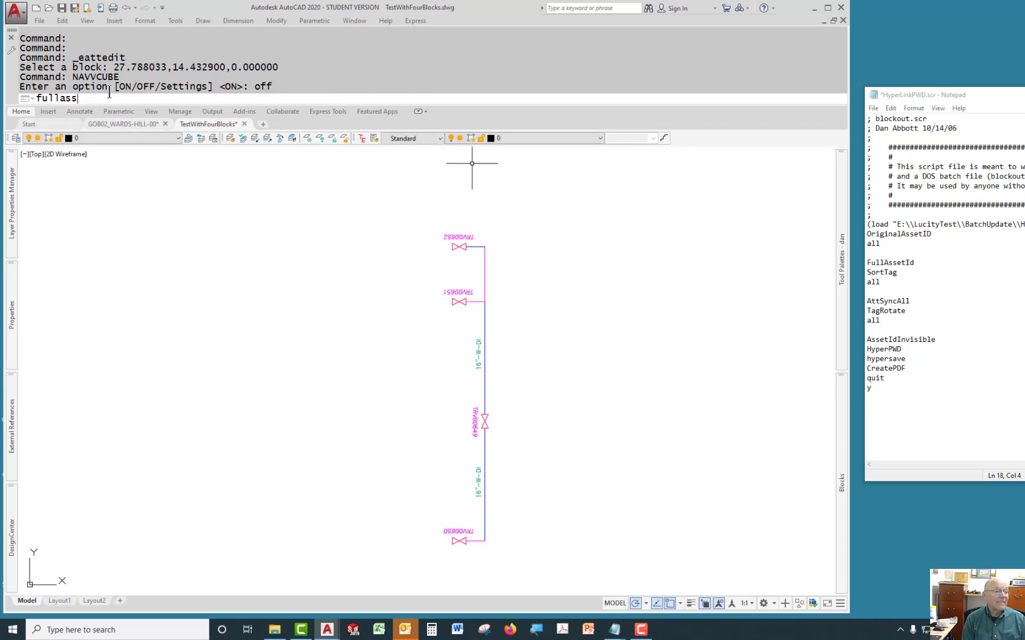
key(Return)
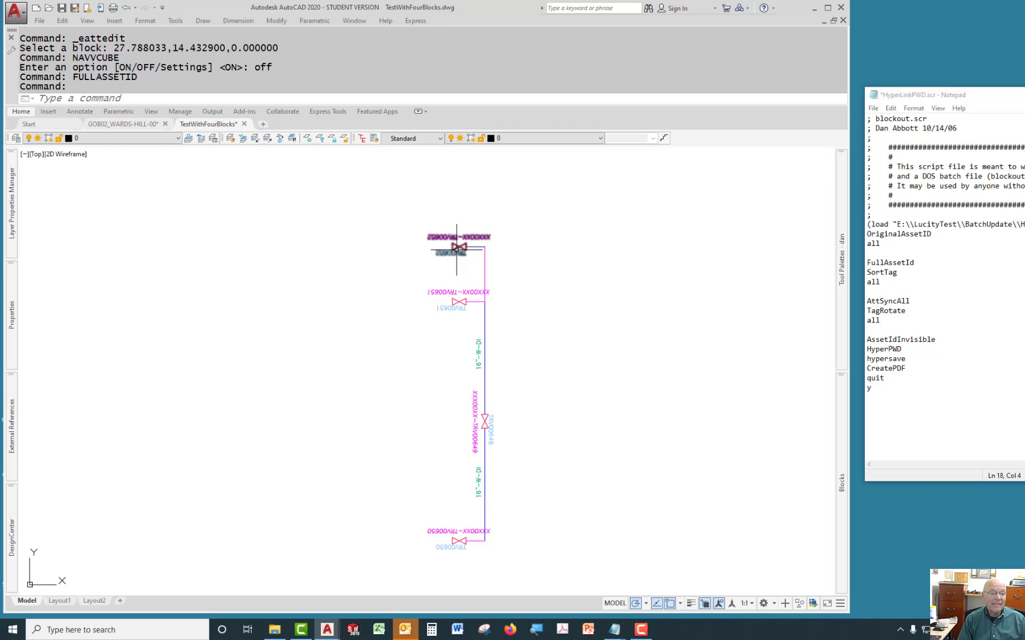
scroll(460, 252, up, 10)
middle_drag(464, 257, 504, 299)
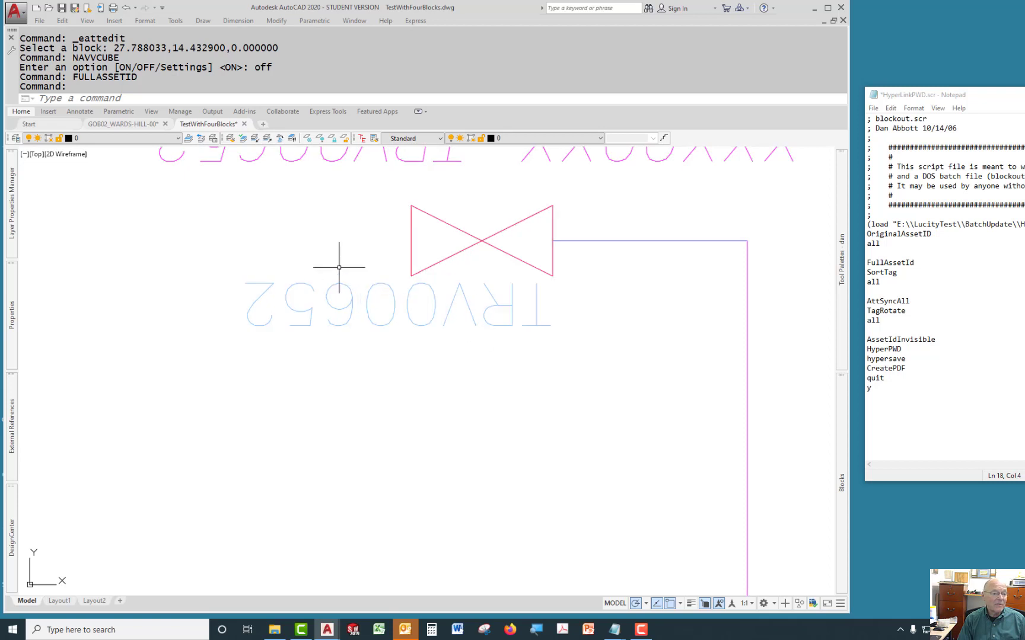
scroll(515, 320, down, 6)
scroll(499, 307, up, 3)
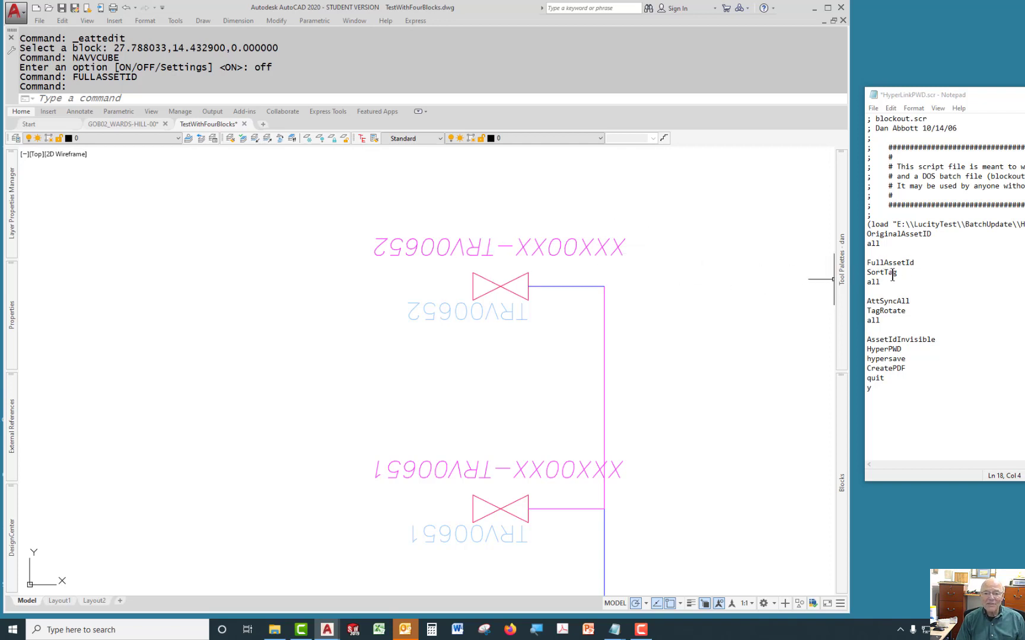
Run the SortTag command on all objects in the drawing.
click(138, 98)
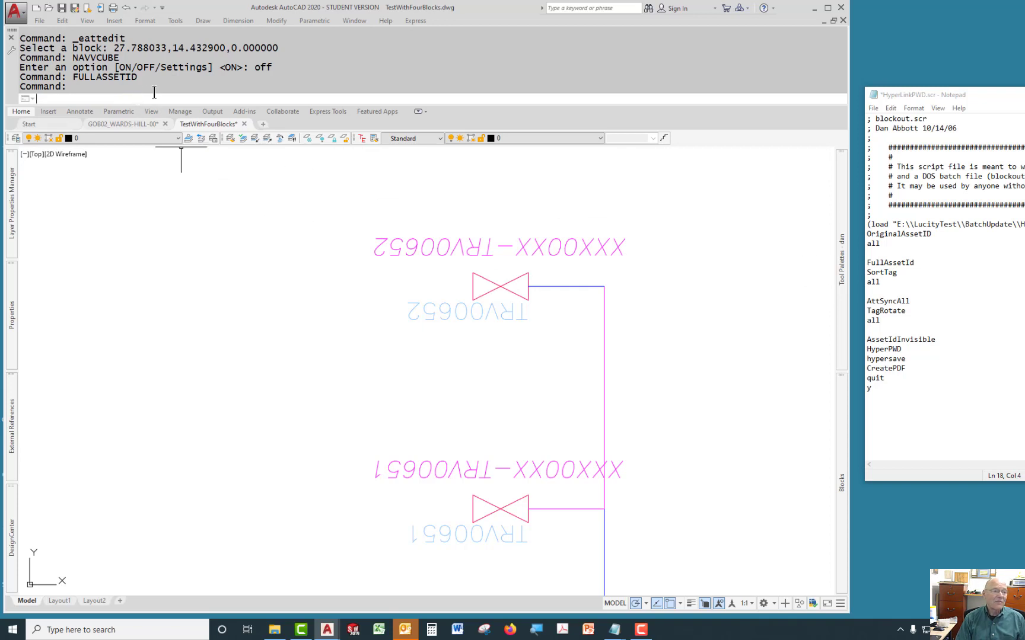
text(sorttag)
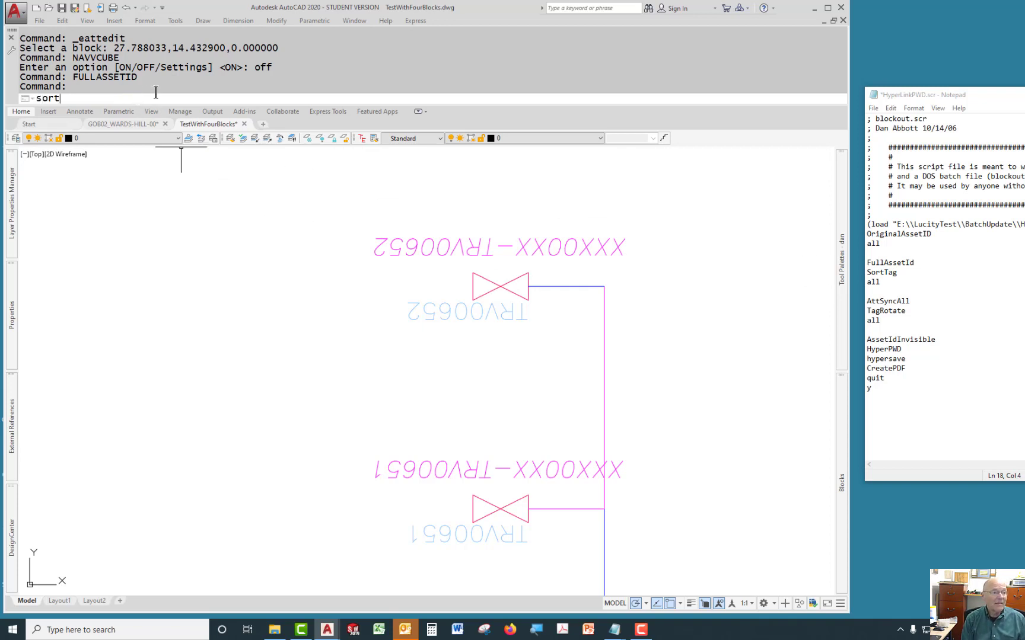
key(Return)
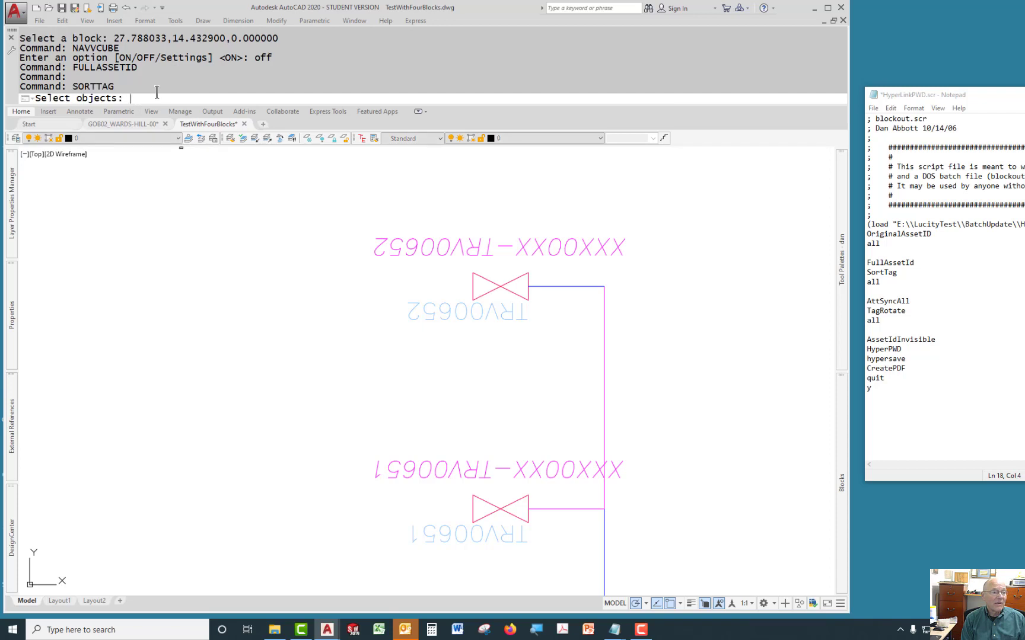
text(all)
key(Return)
key(Return)
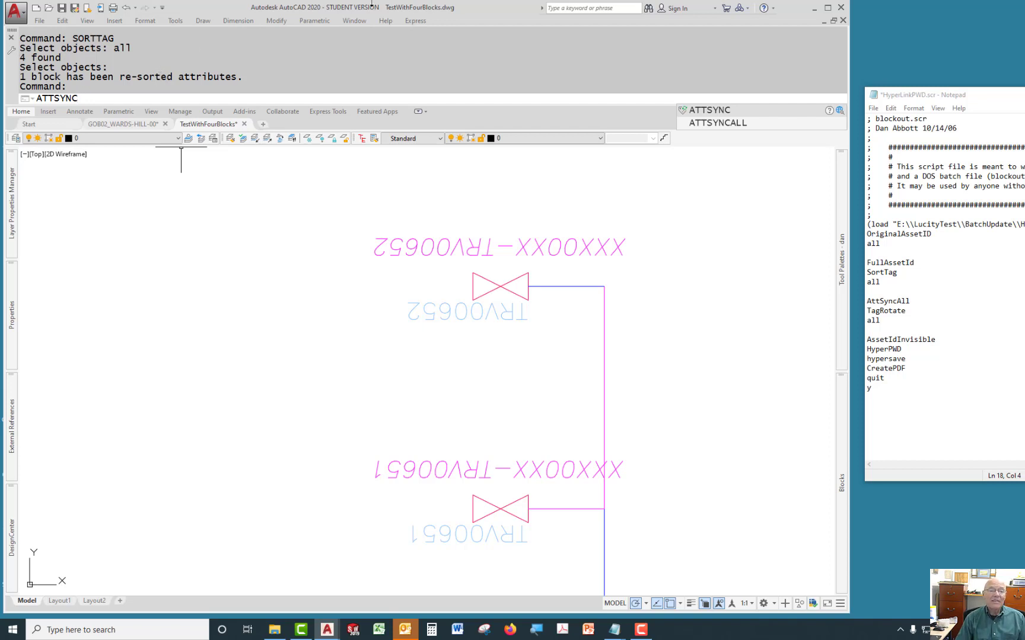
Synchronize all block attributes with ATTSYNCALL and run TagRotate on all objects.
click(733, 123)
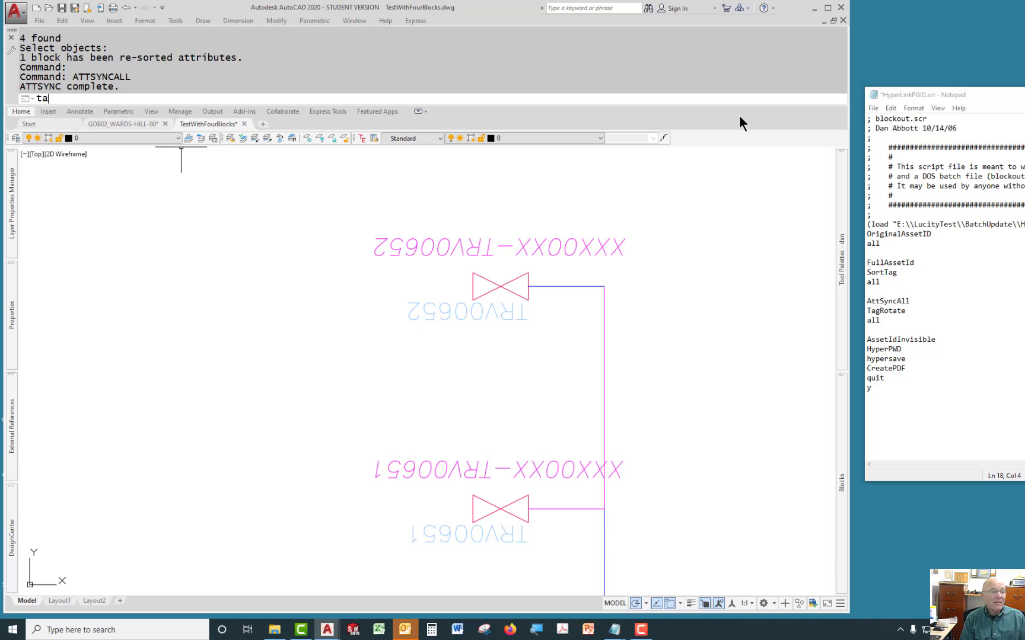
text(GROte)
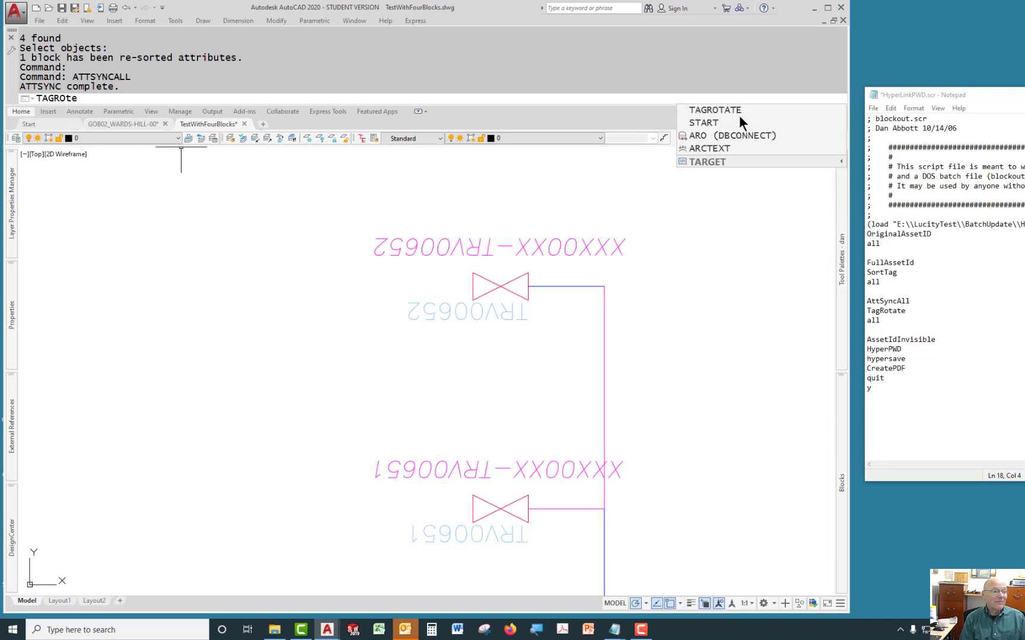
key(BackSpace)
text(ate)
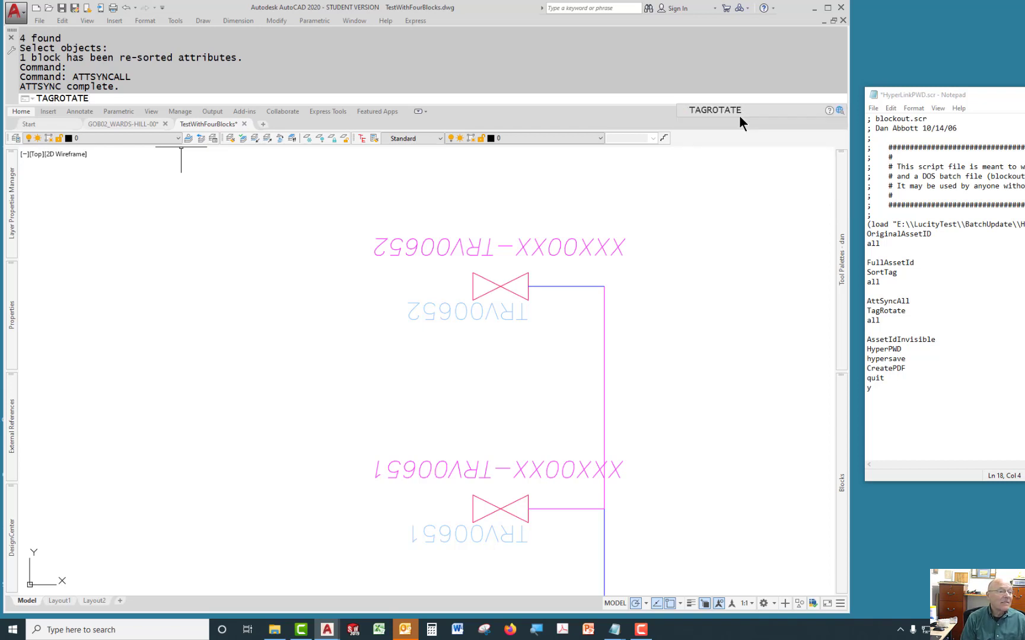
key(Return)
text(all)
key(Return)
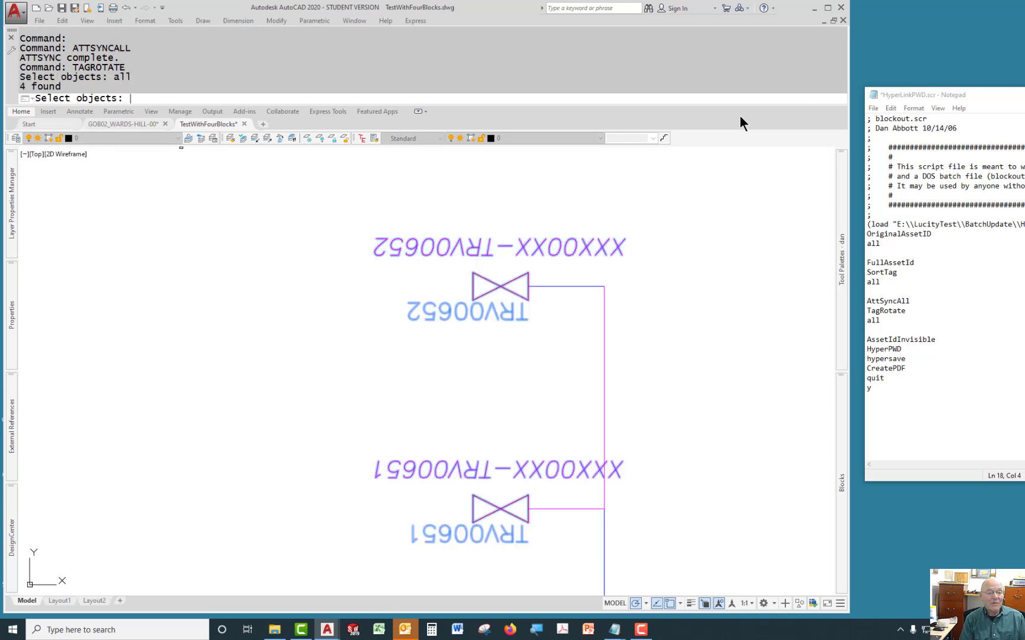
key(Return)
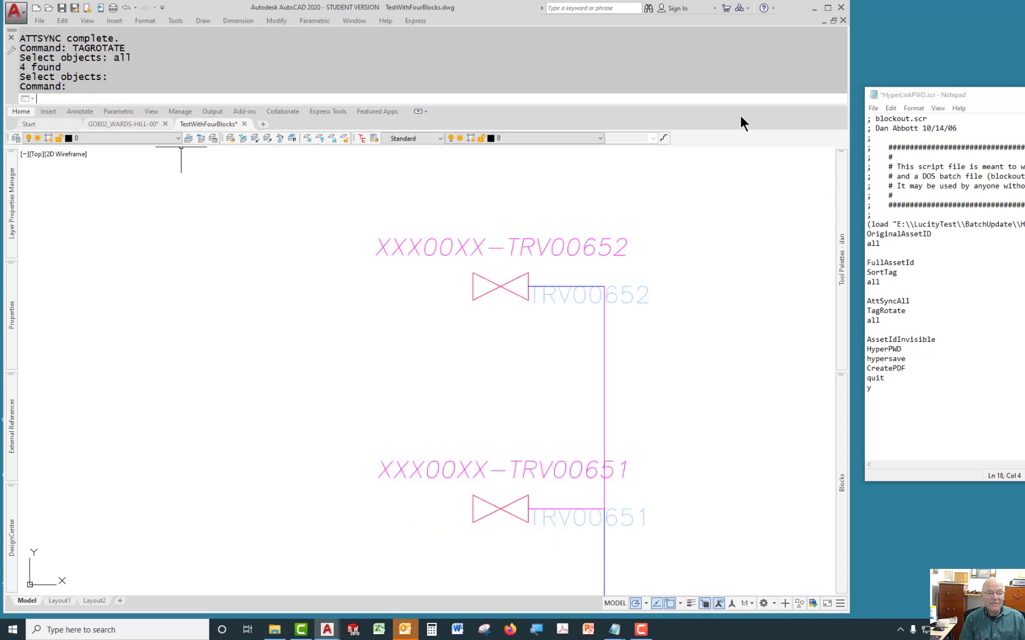
Examine the rotated asset ID and tag labels on the upper valves.
scroll(727, 297, down, 4)
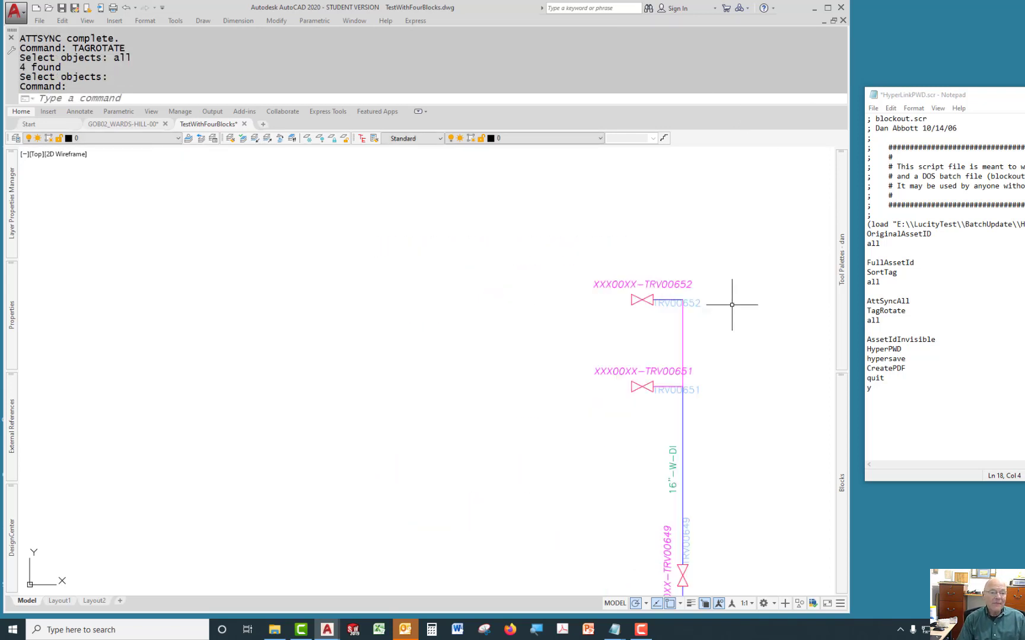
middle_drag(723, 304, 580, 224)
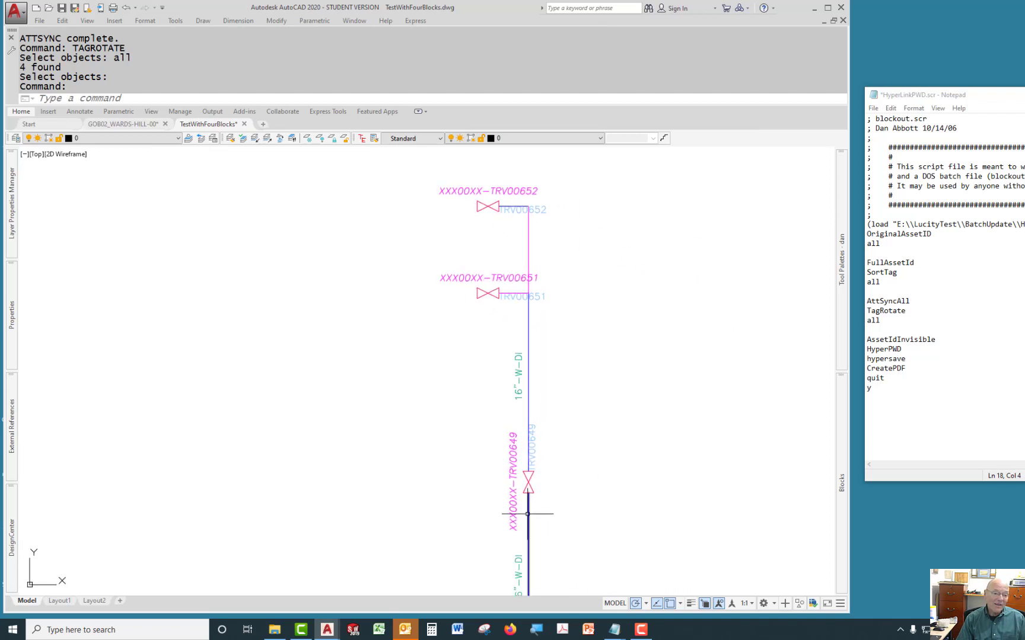
mouse_move(677, 457)
middle_down()
mouse_move(640, 358)
mouse_move(664, 418)
mouse_move(704, 268)
mouse_move(668, 318)
mouse_move(664, 370)
mouse_move(653, 331)
mouse_move(600, 322)
middle_up()
scroll(601, 308, up, 4)
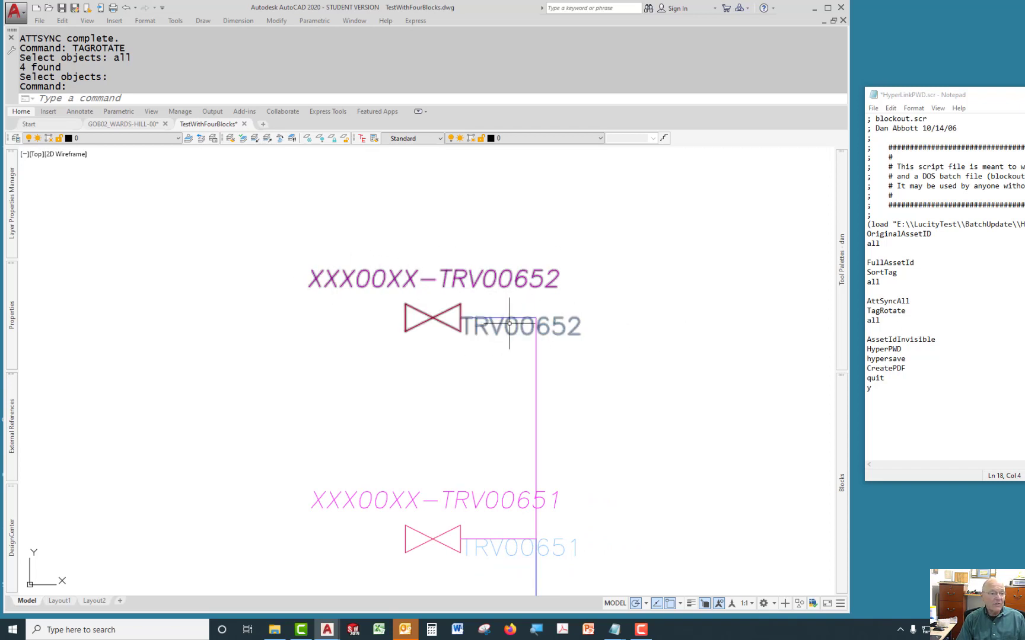
scroll(451, 359, down, 5)
scroll(451, 365, up, 4)
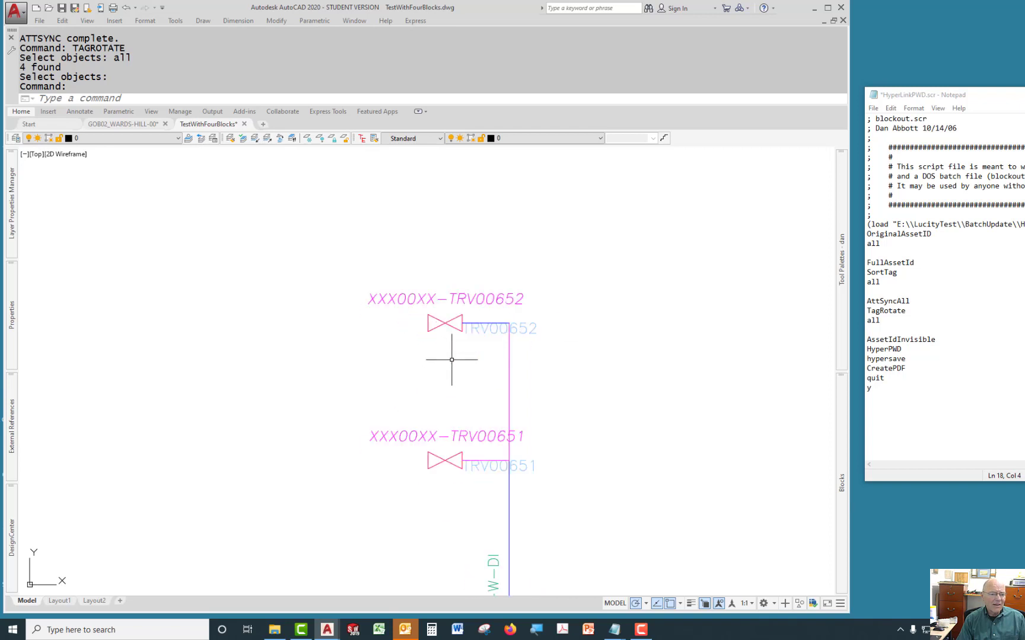
Run the AssetIdInvisible command to hide the asset ID labels.
mouse_move(493, 356)
middle_down()
mouse_move(482, 304)
mouse_move(473, 332)
middle_up()
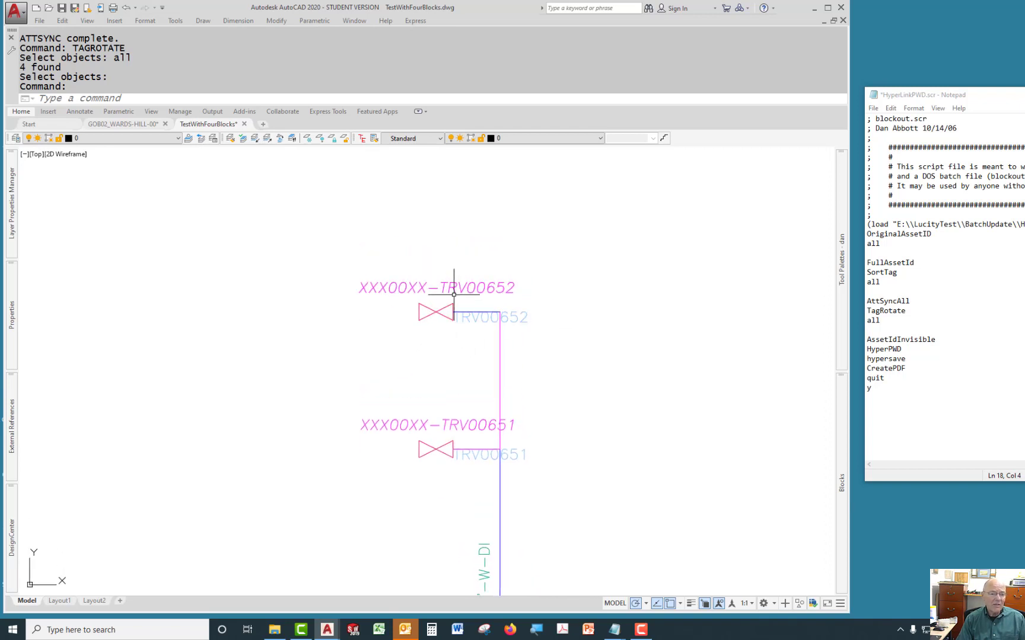
scroll(454, 293, up, 2)
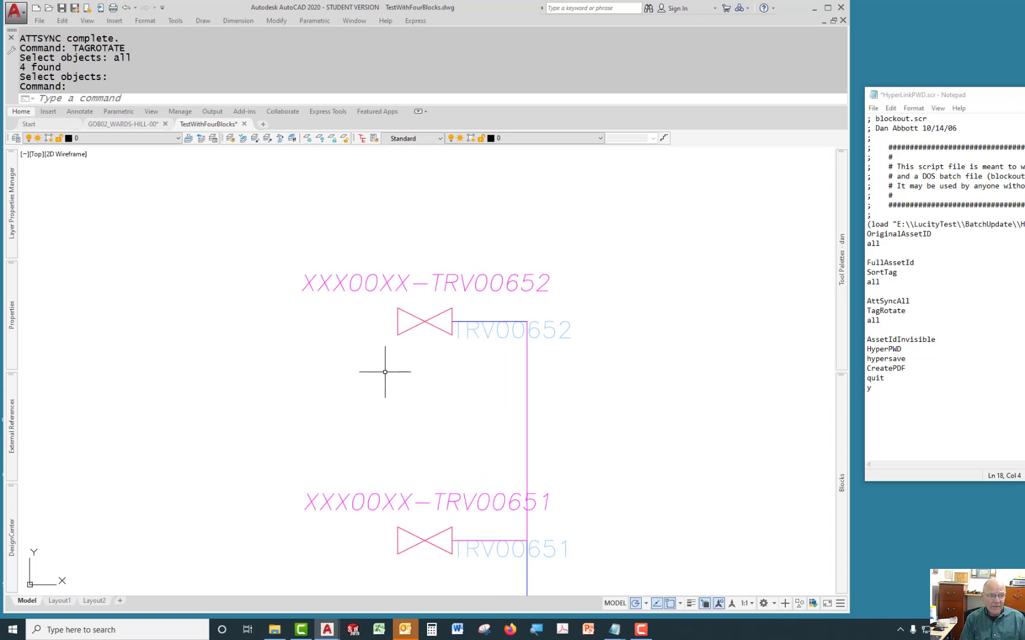
text(asset)
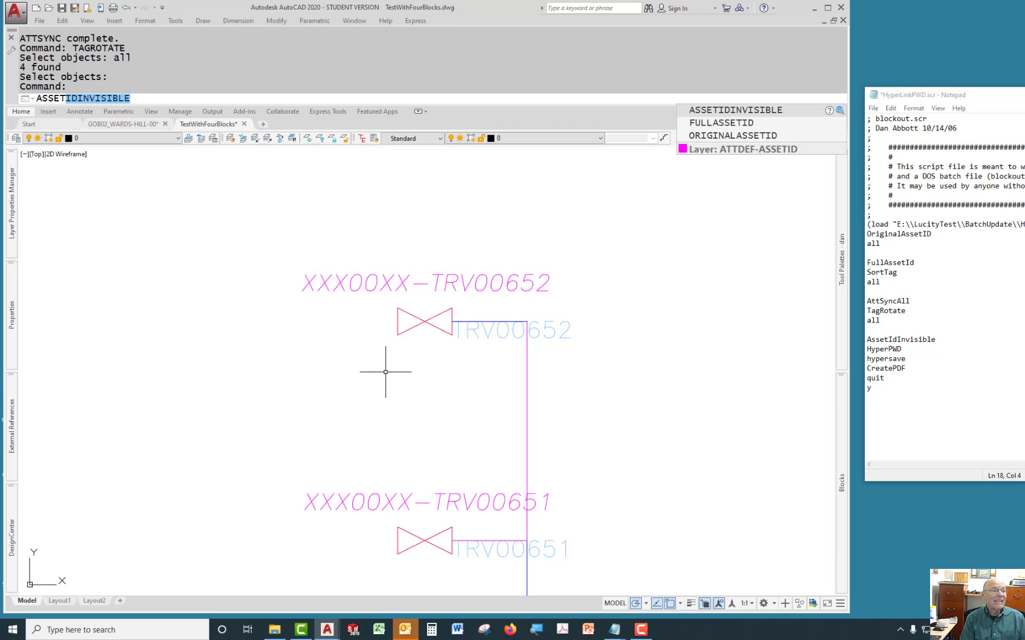
key(Return)
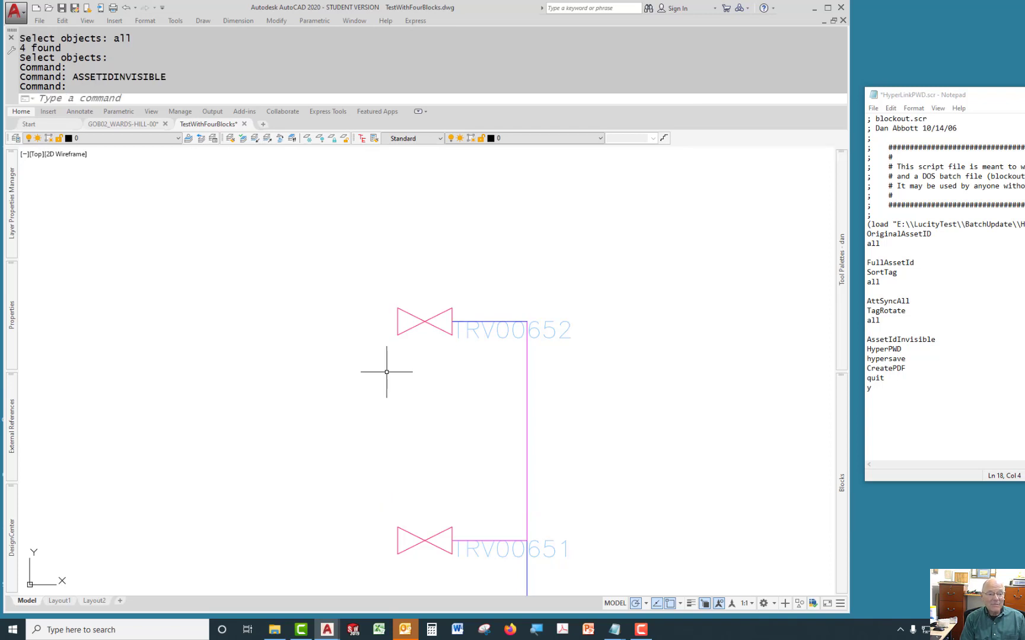
Set the attribute display to On to reveal all hidden attributes.
text(attdist)
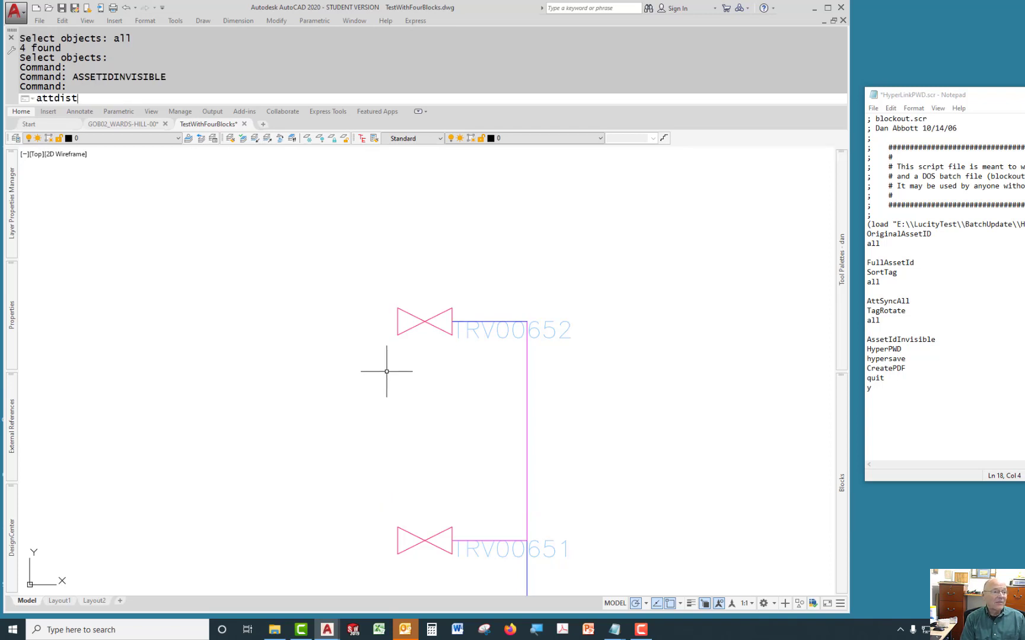
text(p)
key(Return)
text(a)
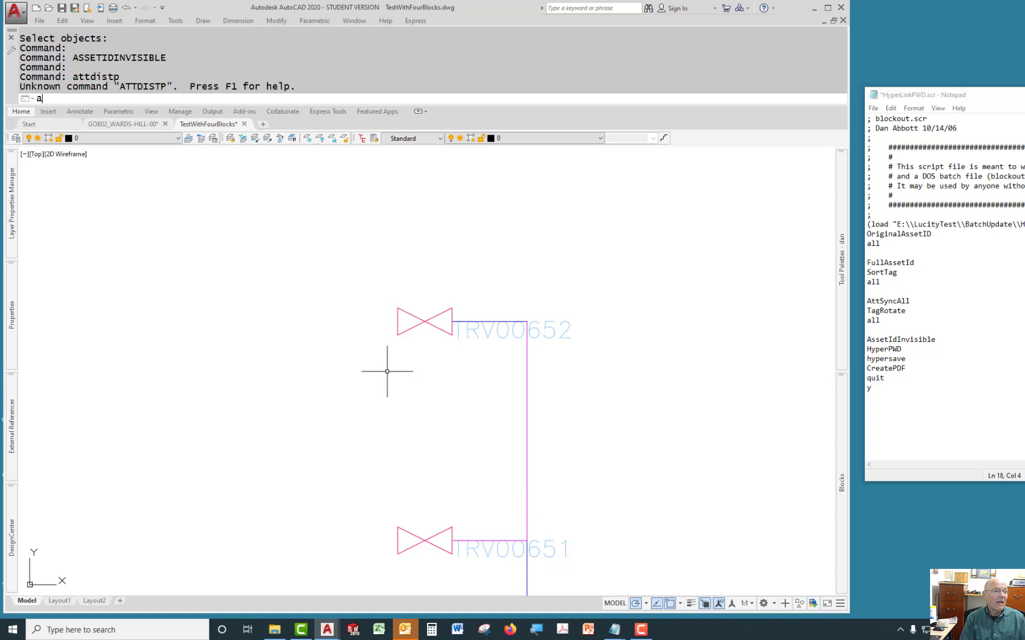
text(ttdisp)
key(Return)
text(on)
key(Return)
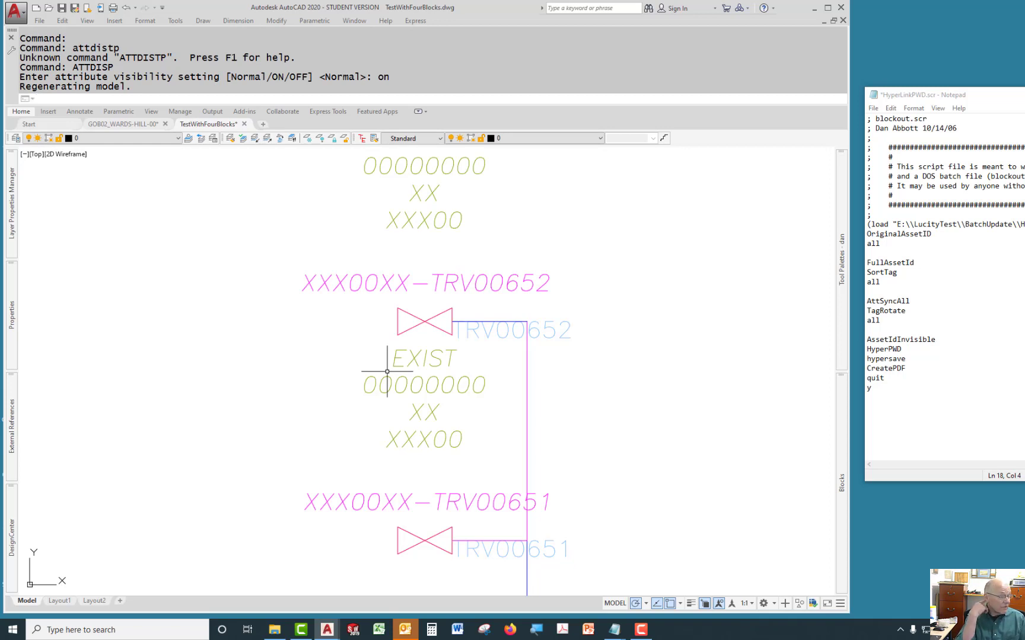
Set the attribute display back to Normal.
key(Return)
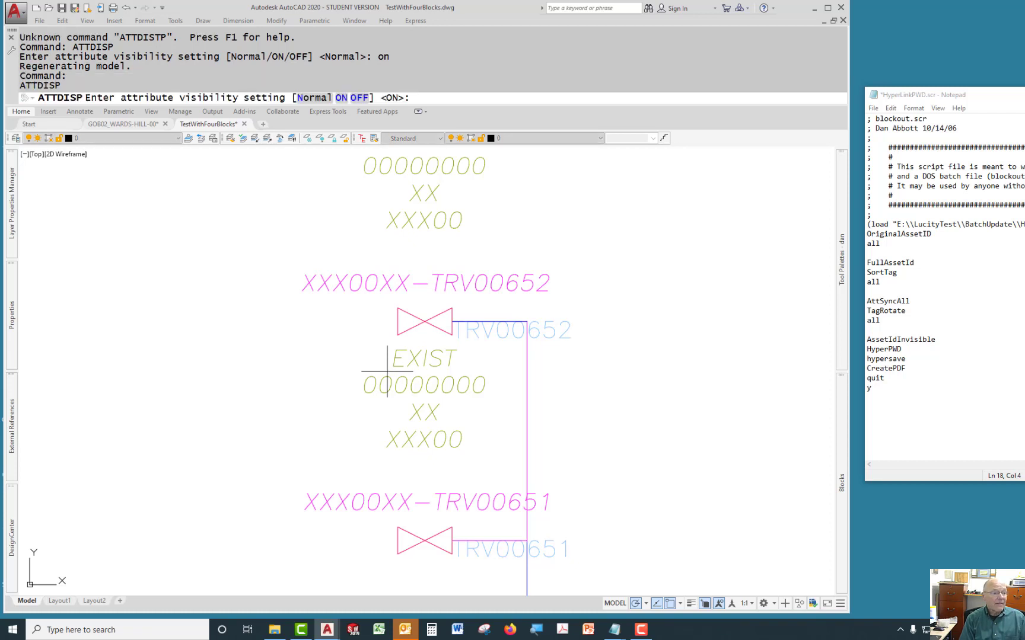
text(n)
key(Return)
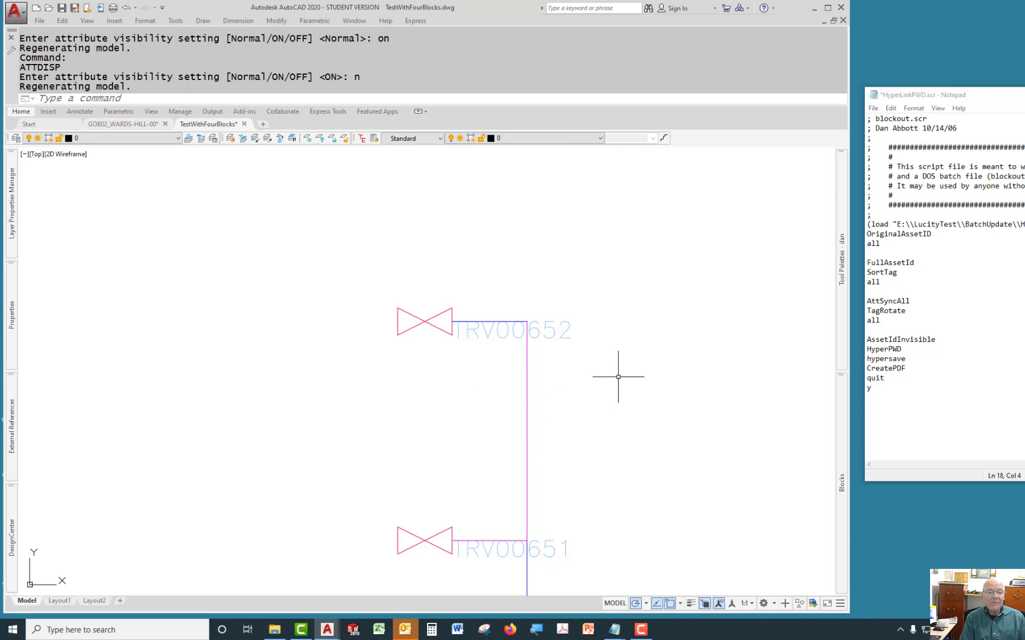
Set the attribute display to Off to hide every attribute.
text(attdisp)
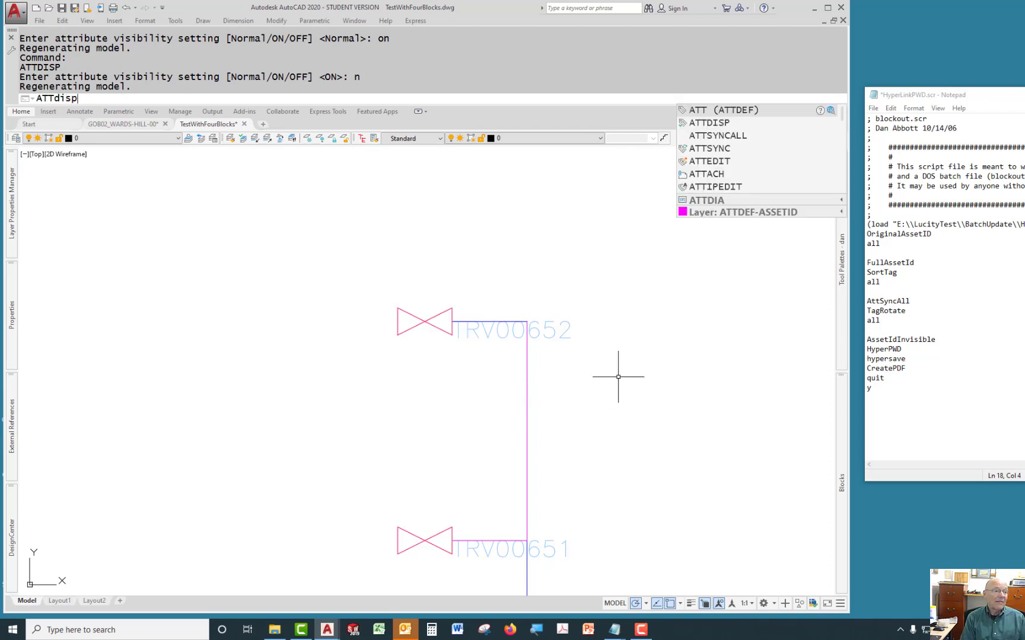
key(Return)
text(off)
key(Return)
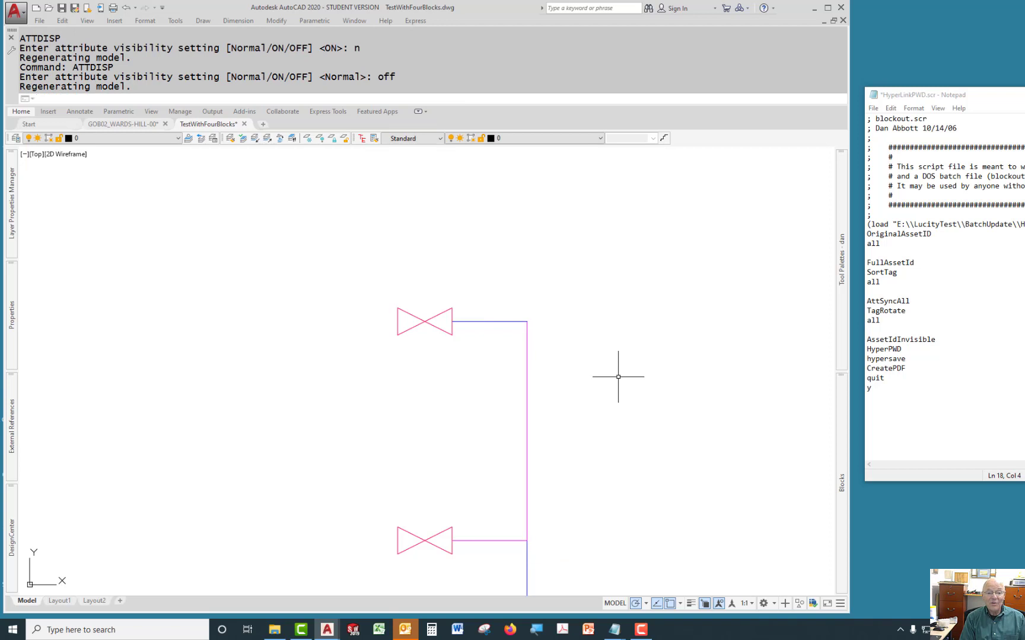
scroll(618, 377, down, 6)
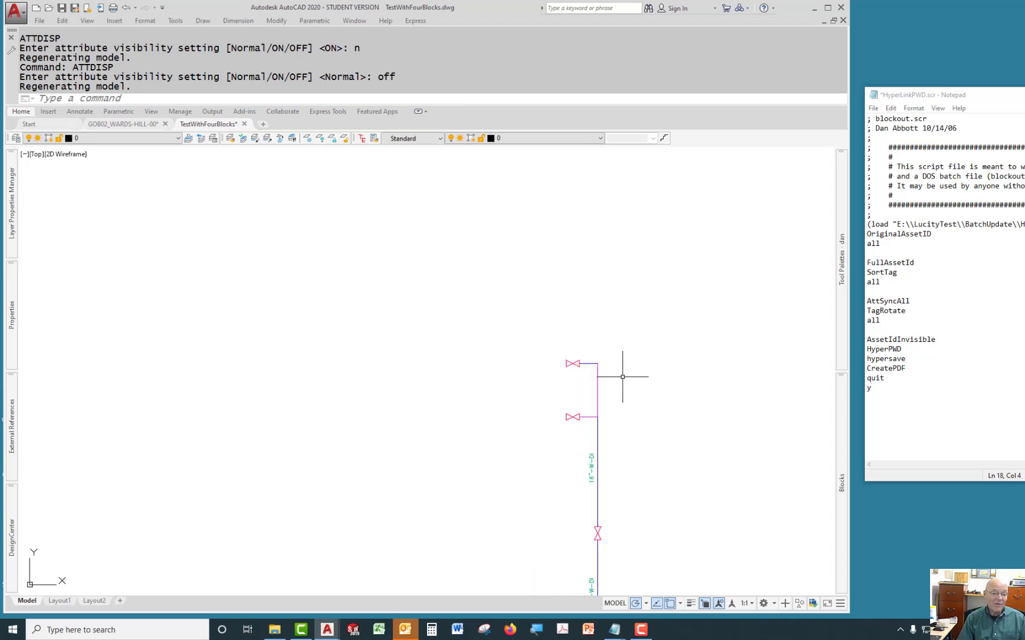
scroll(617, 373, up, 4)
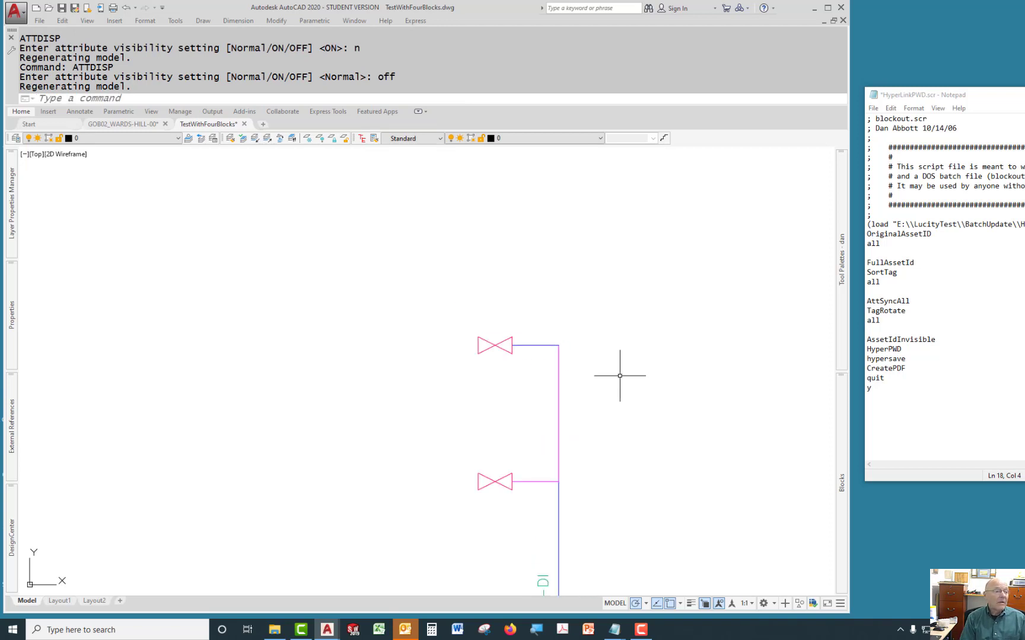
Restore the attribute display to Normal.
key(Return)
text(n)
key(Return)
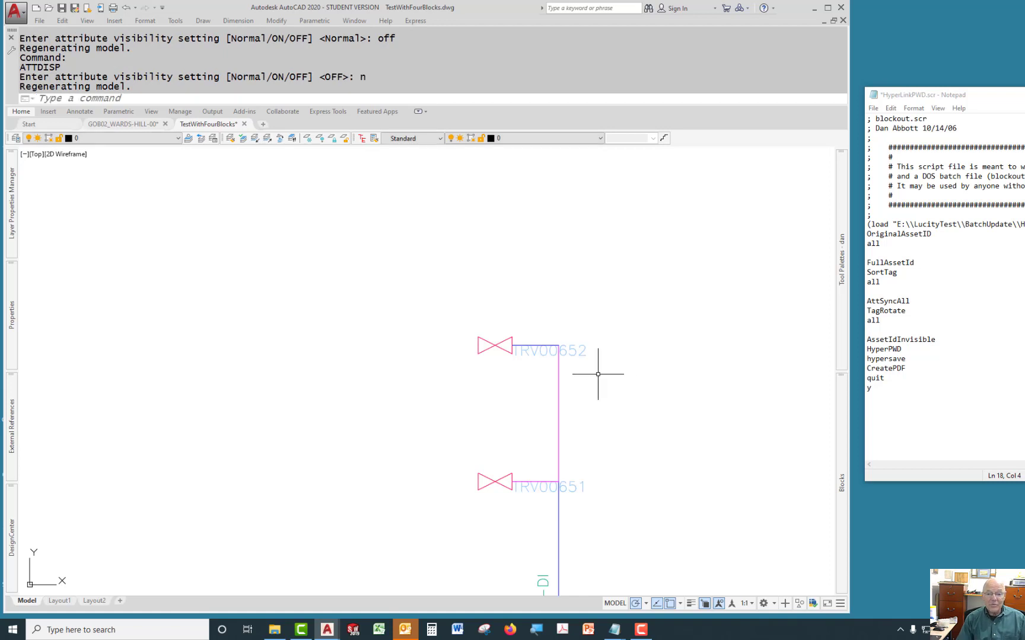
Open the Visual LISP editor and bring up the HyperLink_testingRev09.lsp source window beside the console.
middle_drag(649, 363, 574, 344)
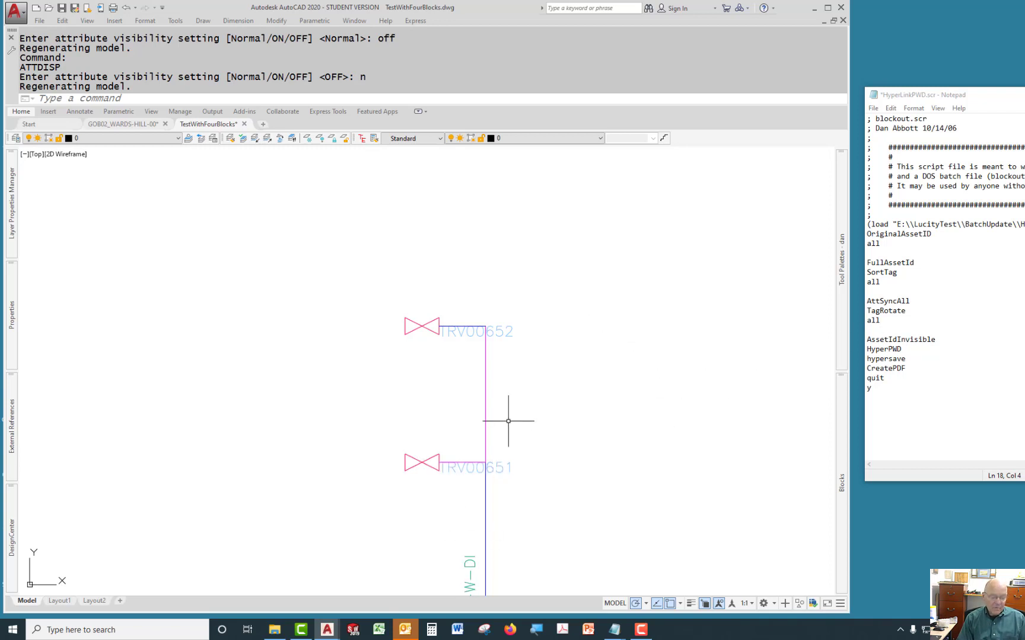
text(vlisp)
key(Return)
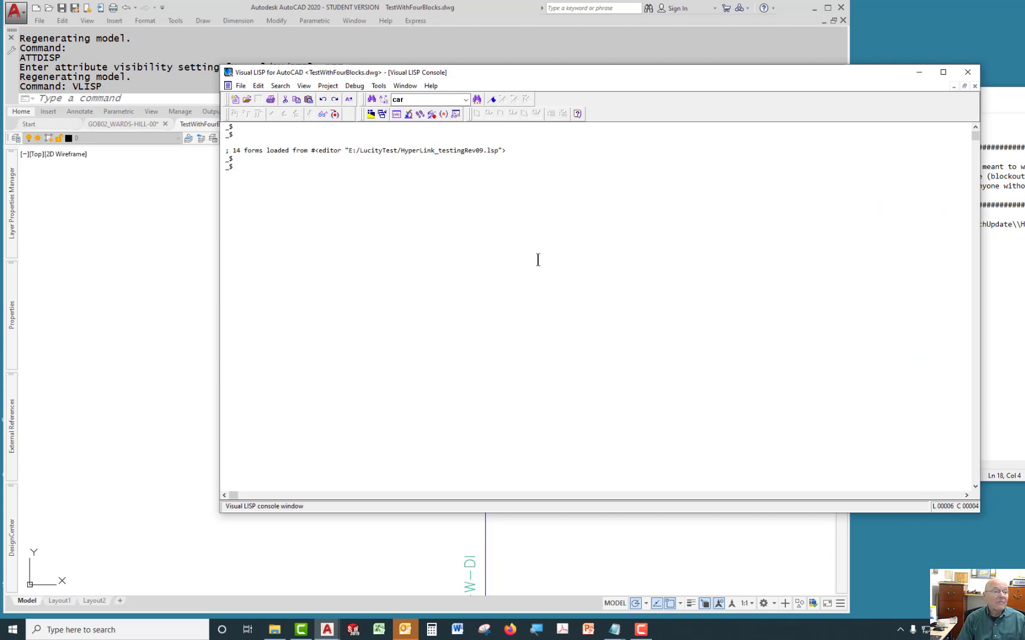
click(964, 86)
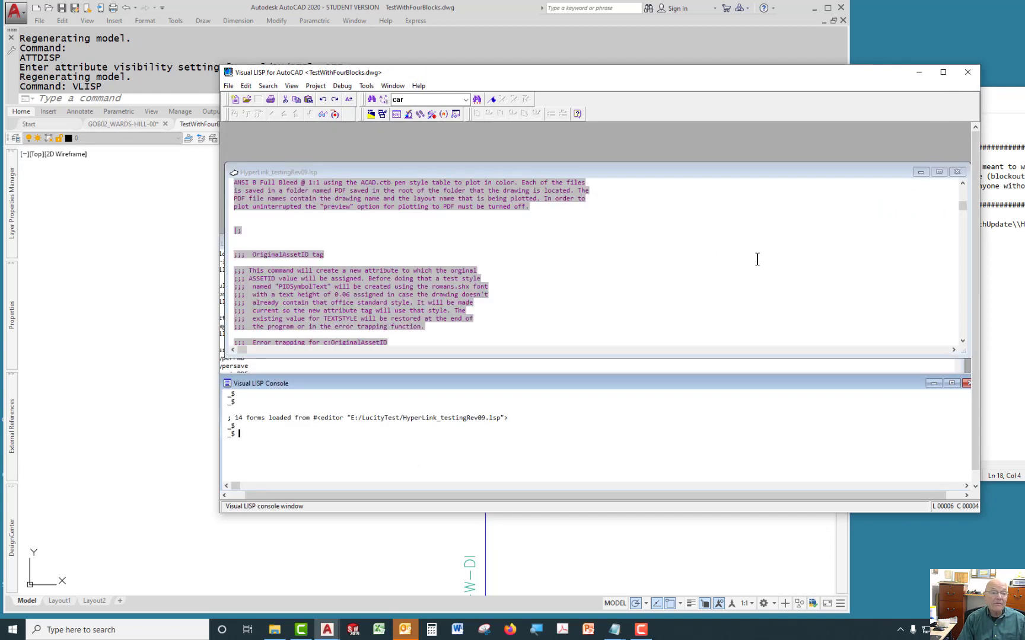
drag(871, 181, 861, 153)
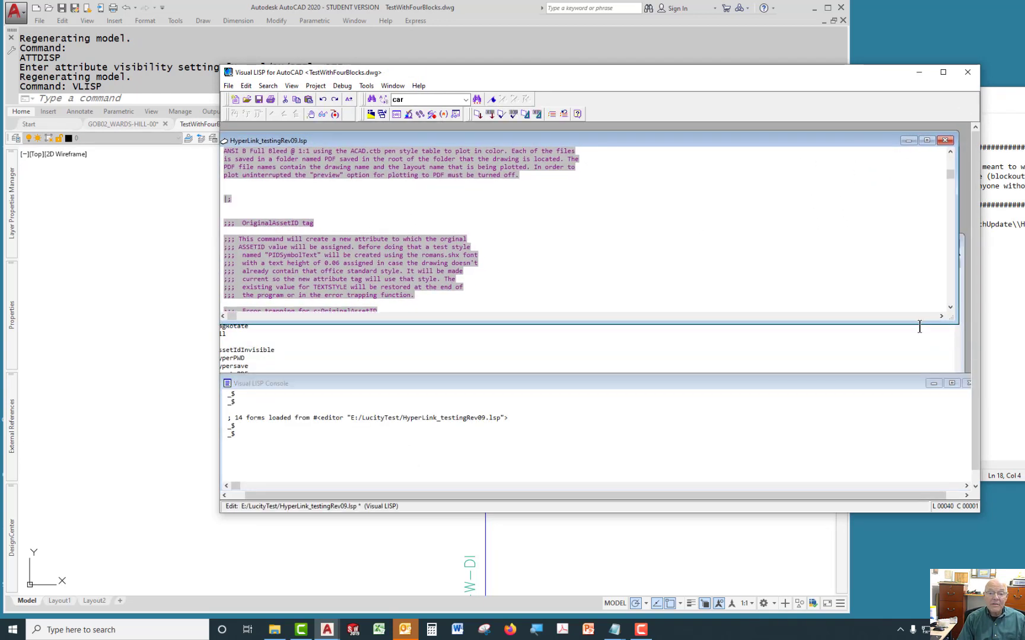
drag(919, 323, 919, 374)
Scroll through the LISP source reviewing the OriginalAssetID, FullAssetID, AssetIdInvisible and SortTag functions.
scroll(798, 277, down, 10)
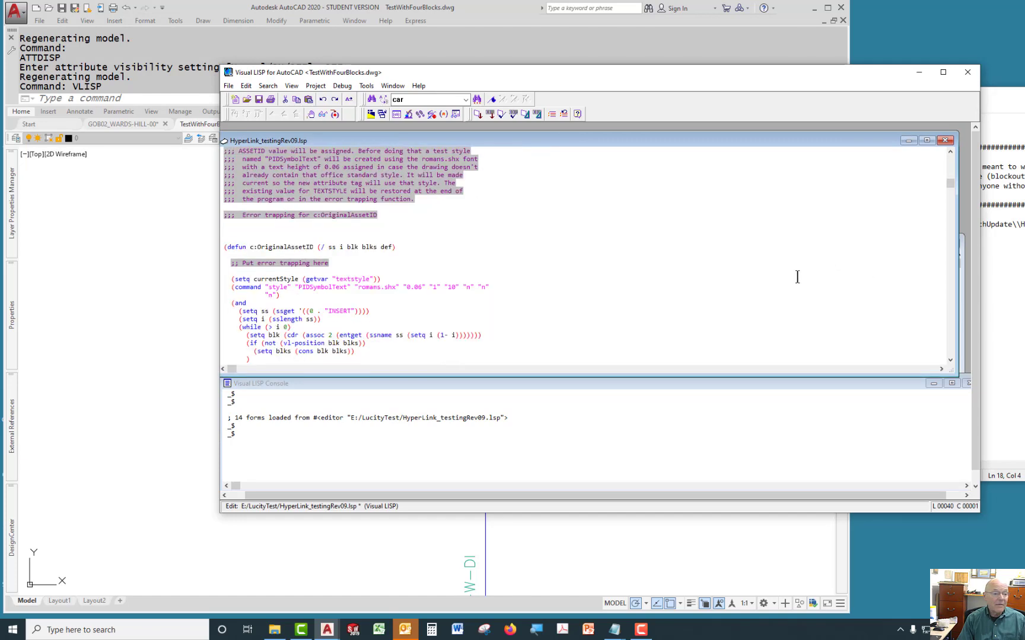
key(Page_Down)
key(Page_Down)
key(Page_Down)
key(Page_Down)
key(Page_Down)
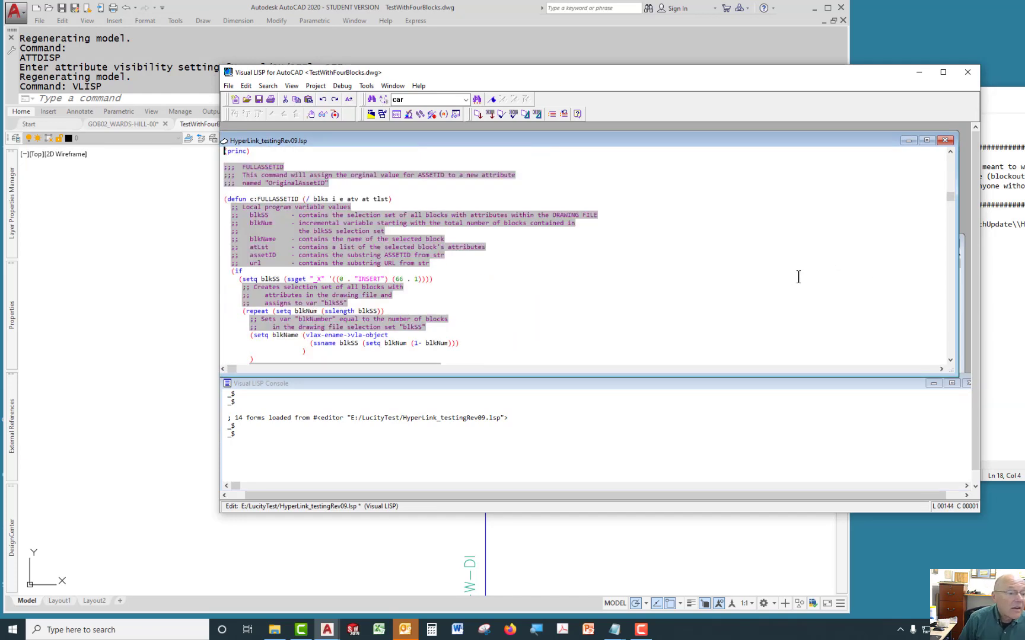
key(Page_Down)
key(Page_Down)
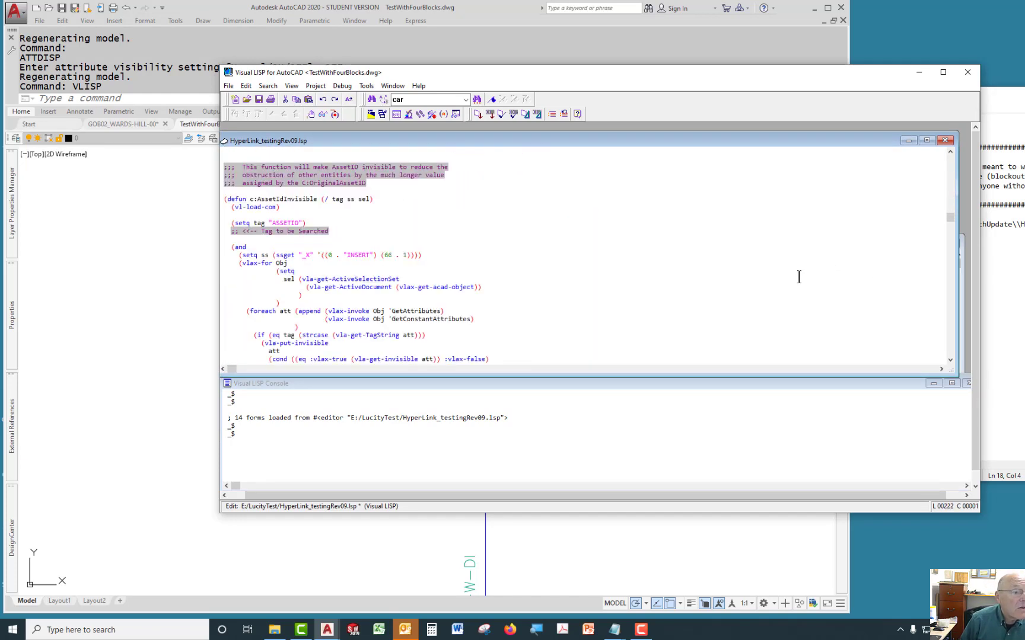
key(Page_Down)
key(Page_Down)
key(Page_Down)
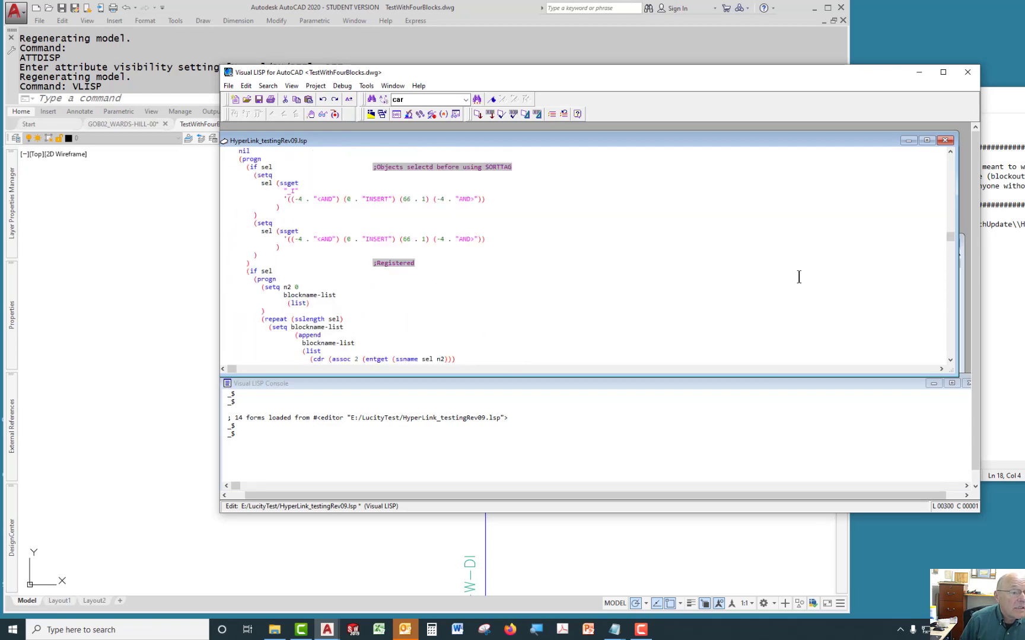
key(Down)
key(End)
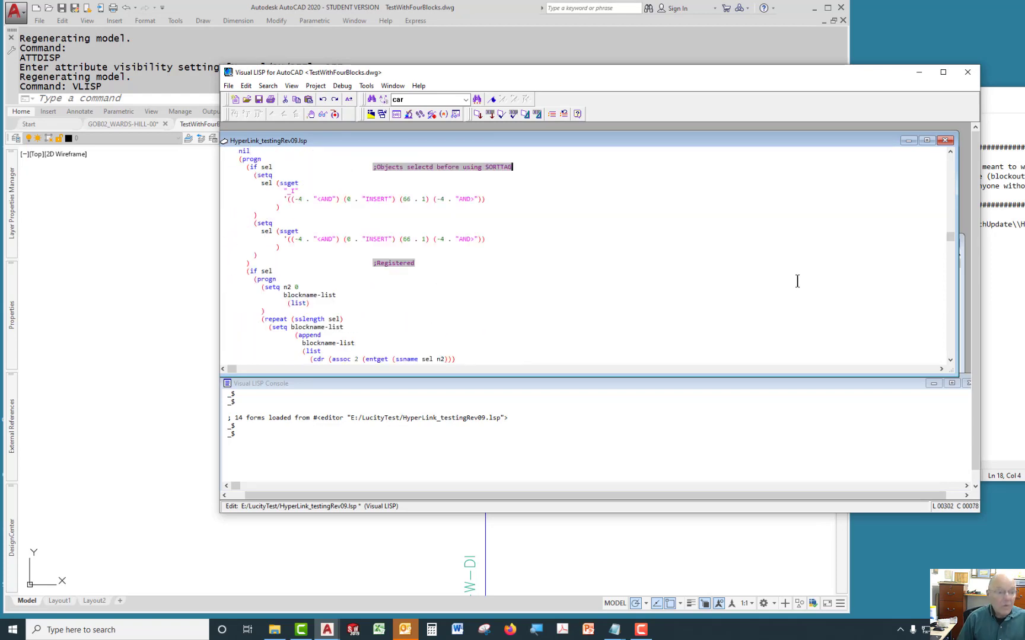
scroll(799, 277, up, 13)
scroll(795, 279, down, 10)
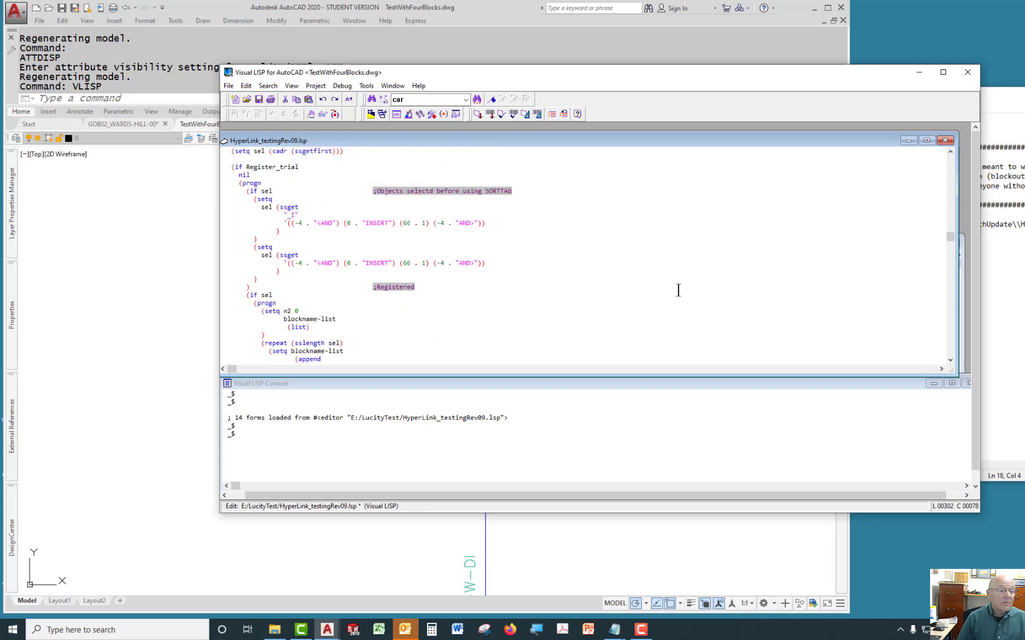
scroll(672, 292, down, 20)
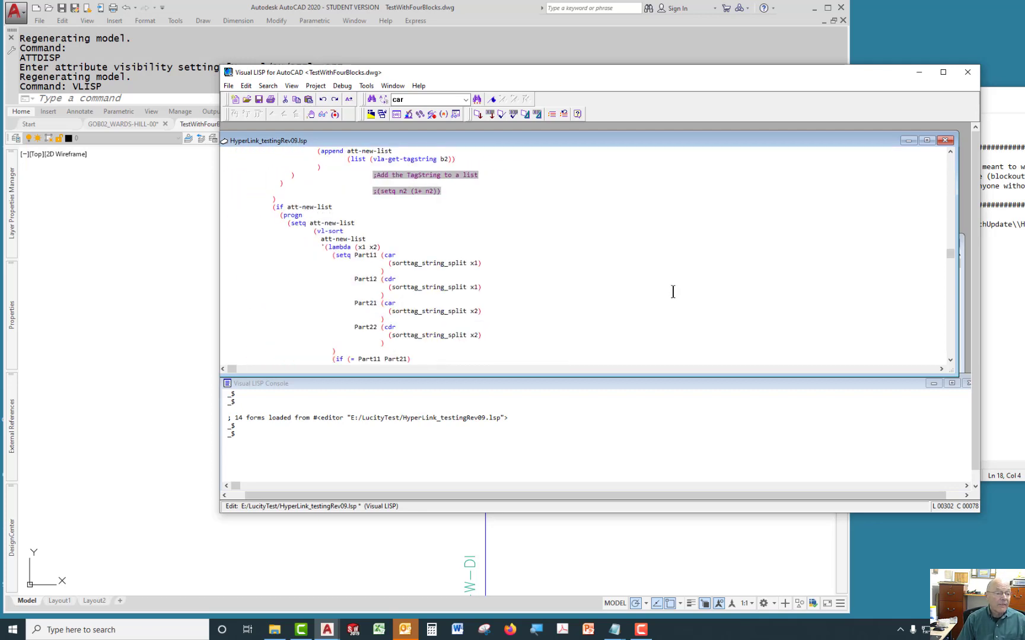
scroll(673, 292, down, 5)
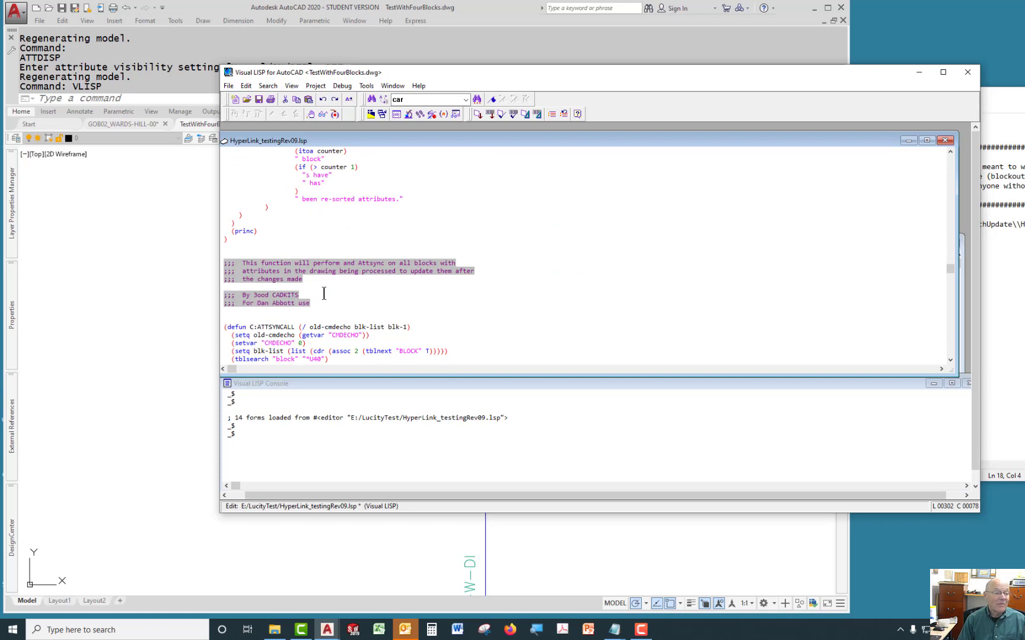
Scroll on through the AttSyncAll function and the HyperPWD routine that reads the CSV and attaches hyperlinks.
scroll(369, 313, down, 12)
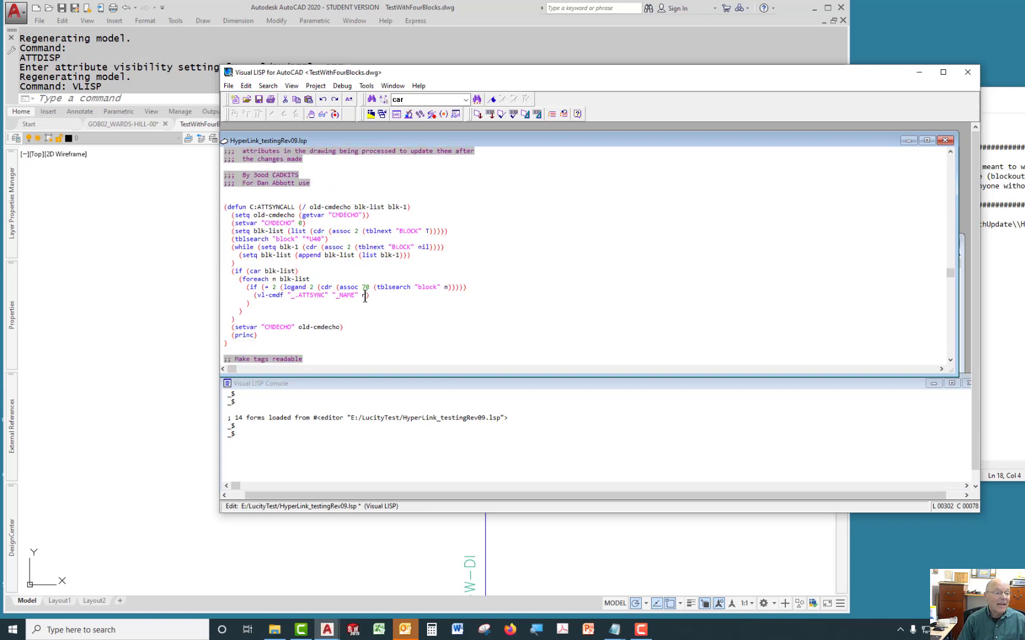
scroll(364, 297, down, 12)
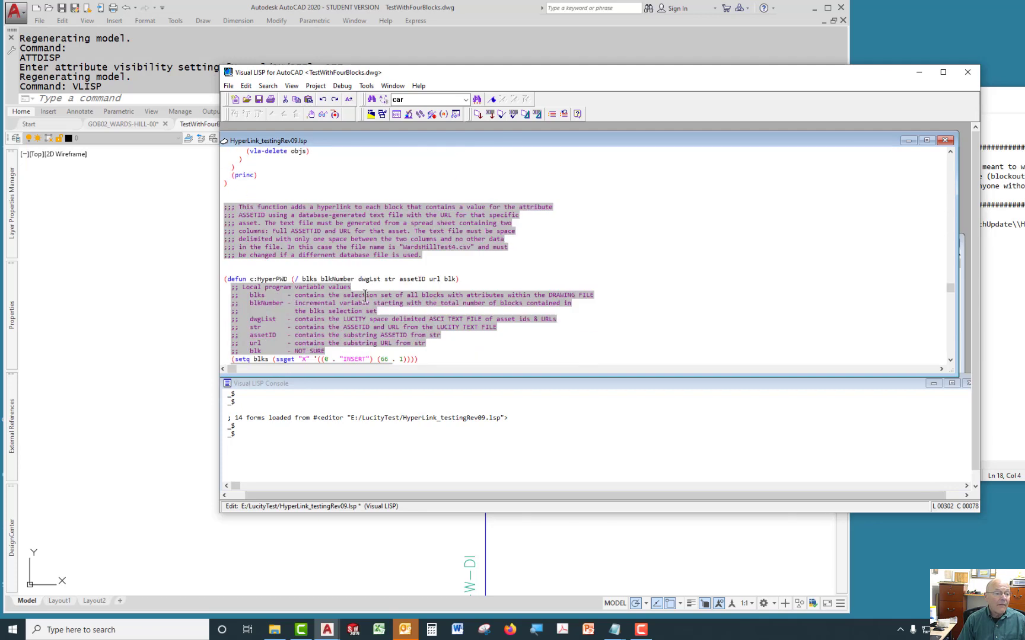
scroll(370, 295, down, 2)
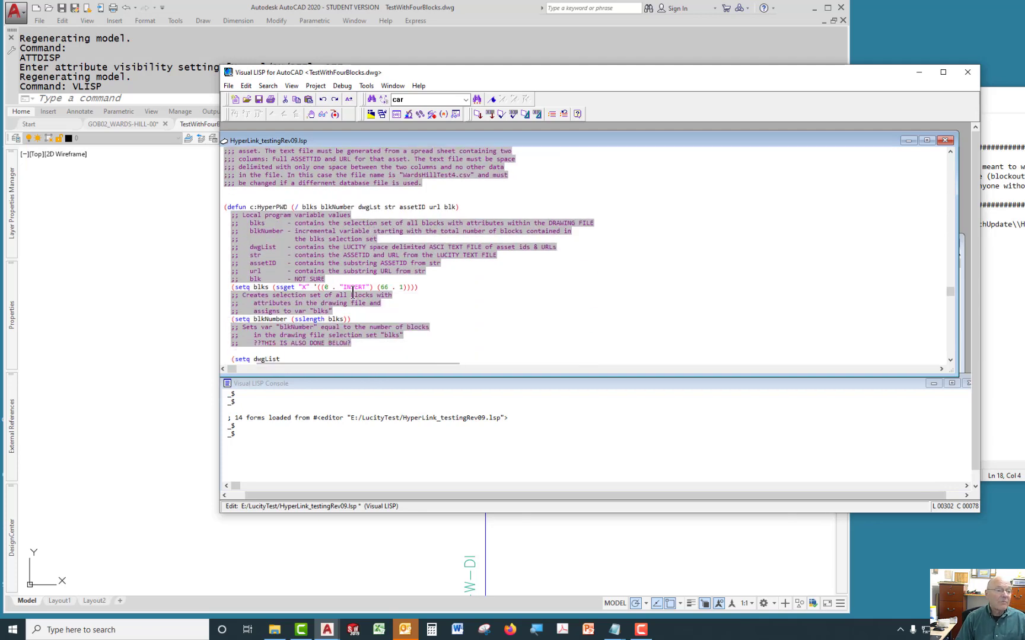
scroll(374, 291, down, 2)
scroll(376, 288, down, 3)
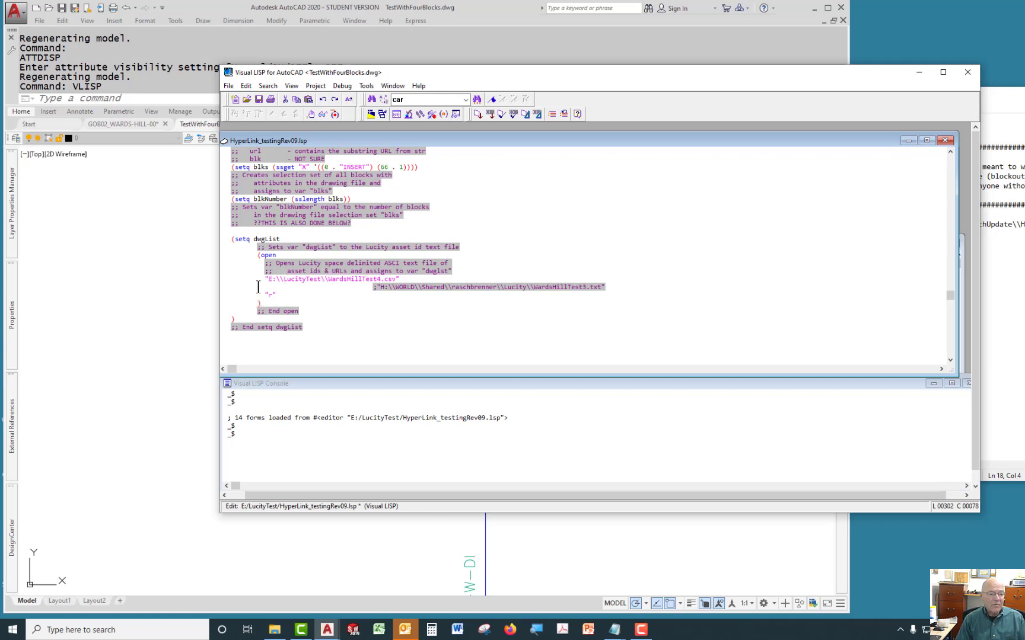
scroll(335, 303, down, 6)
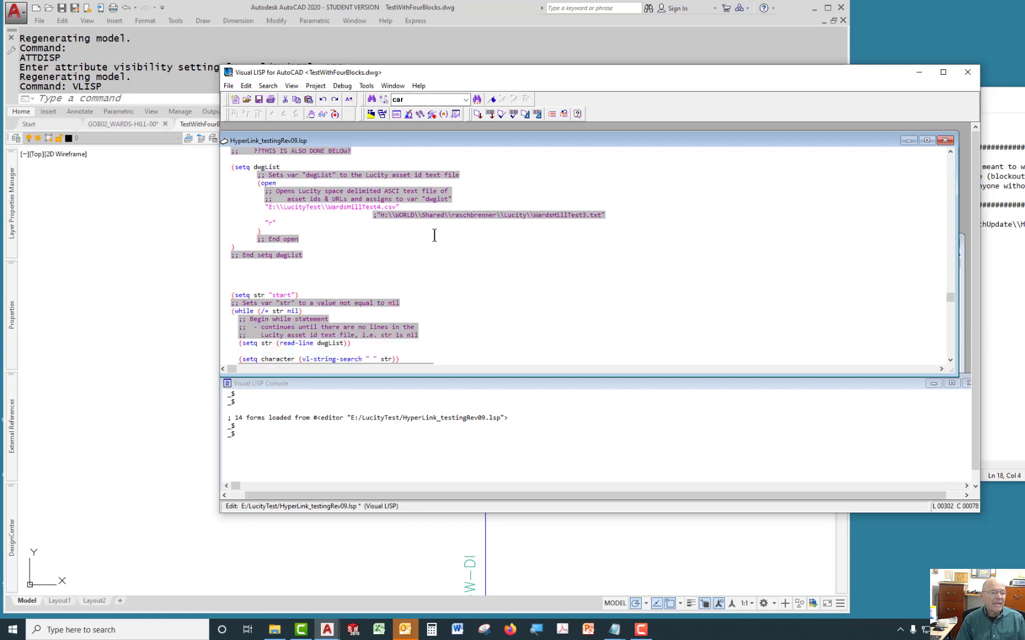
scroll(434, 262, down, 1)
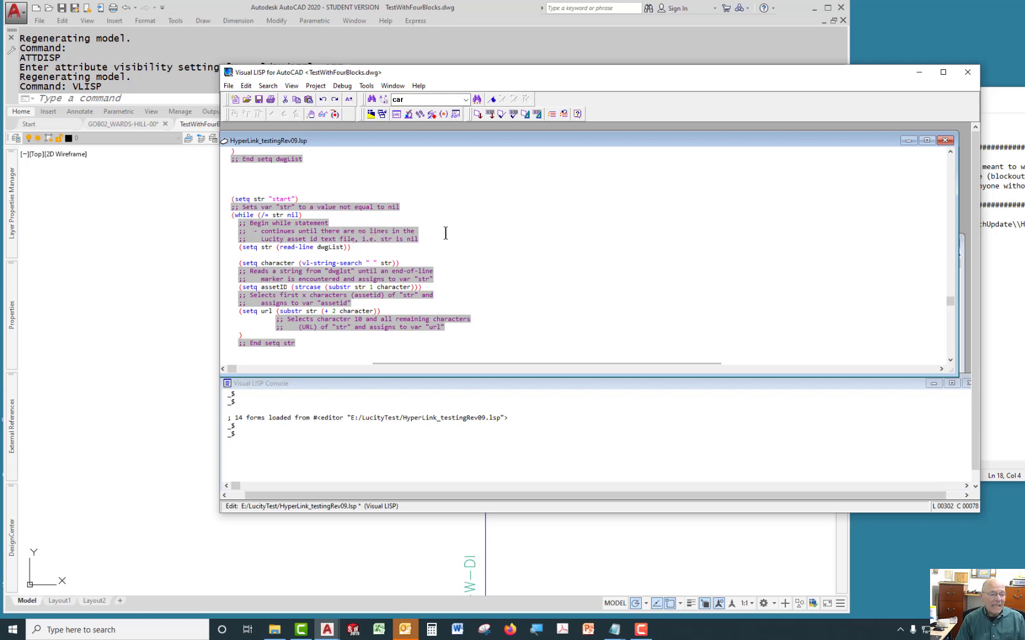
scroll(445, 233, down, 2)
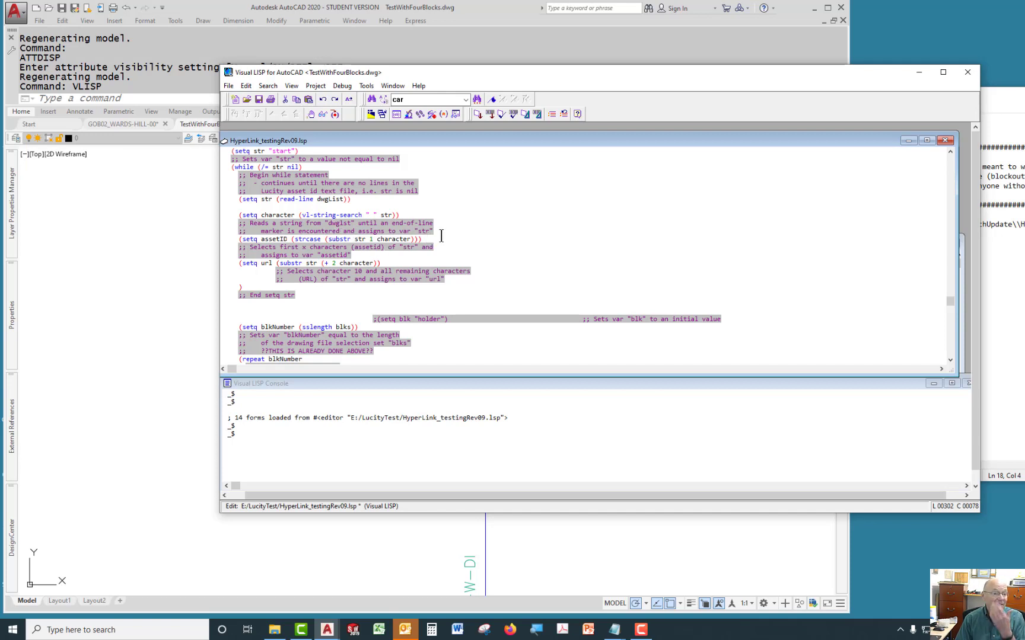
scroll(442, 236, down, 8)
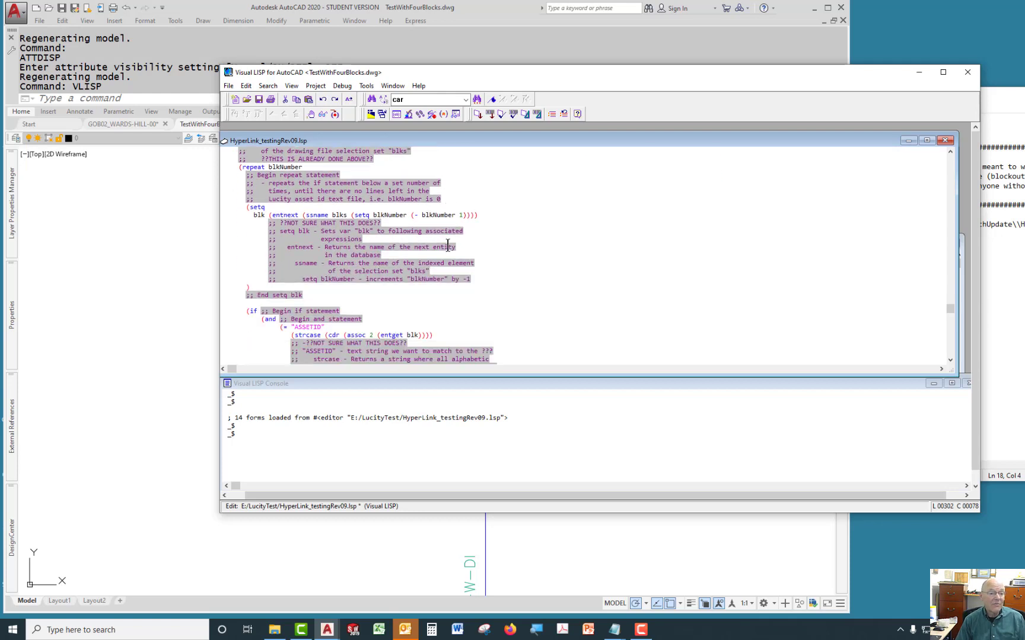
scroll(447, 246, down, 6)
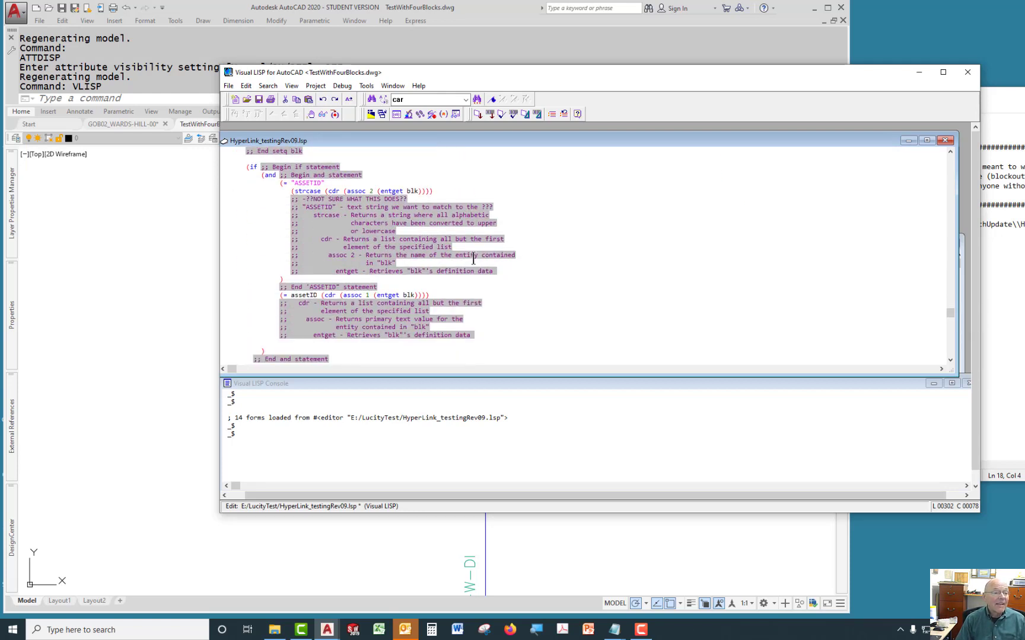
scroll(473, 258, down, 4)
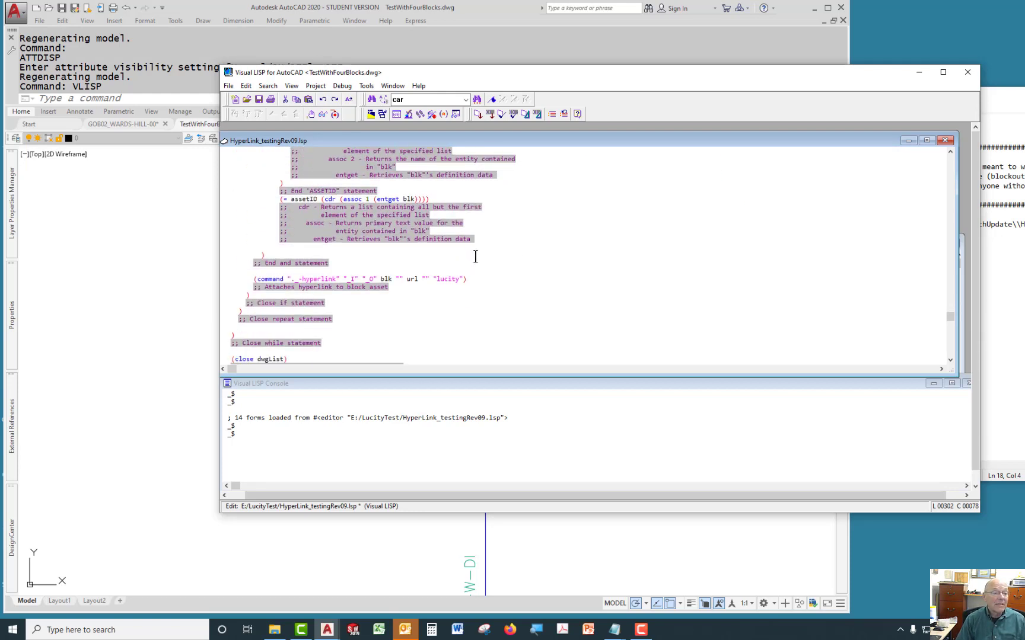
Switch back to the drawing and run the HyperPWD command.
key(alt+Tab)
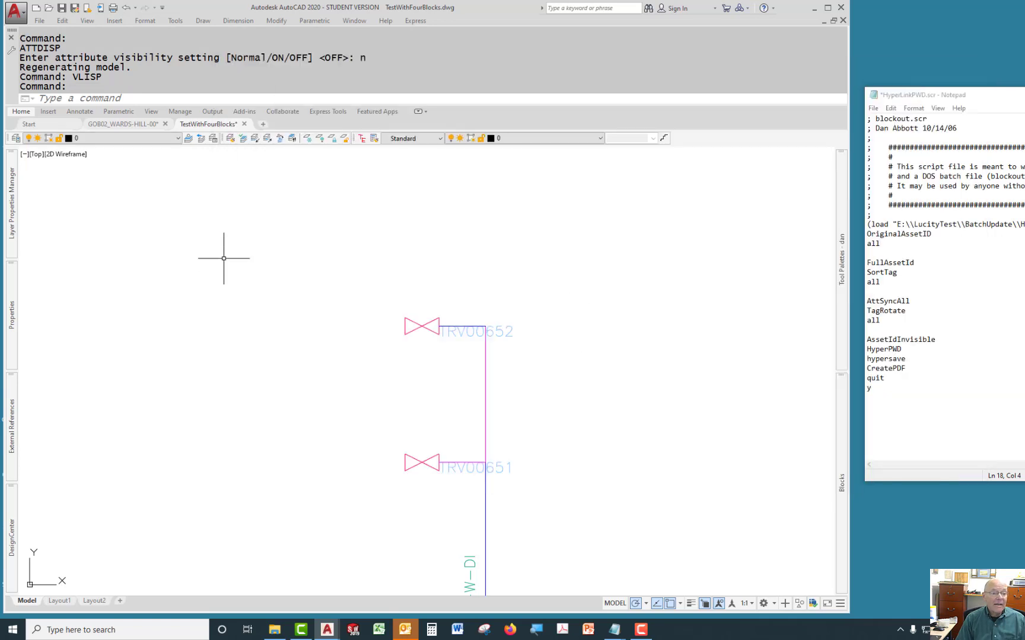
text(hyper)
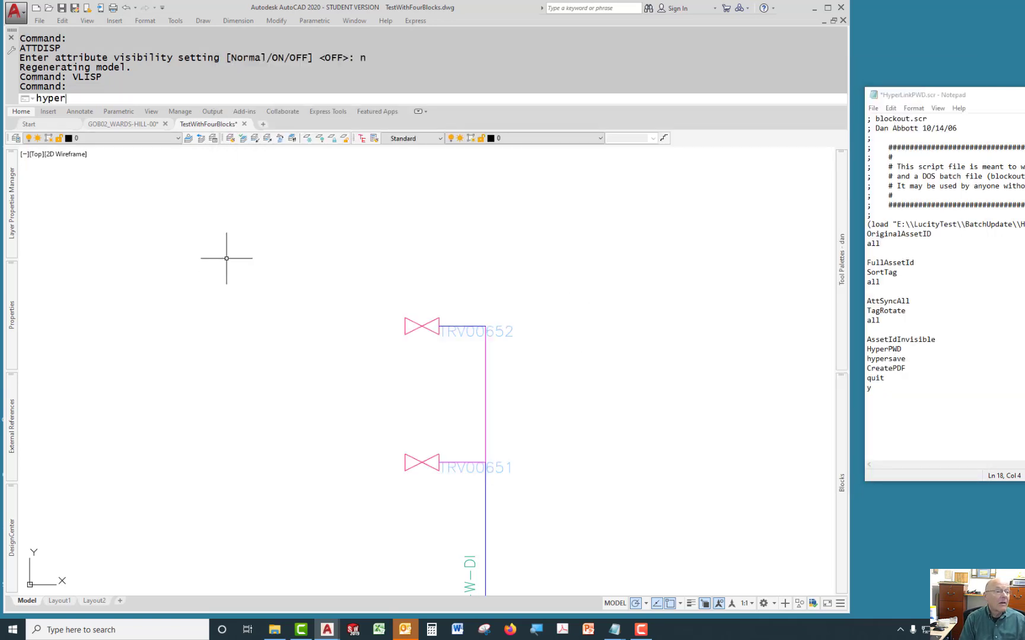
text(pwd)
key(Return)
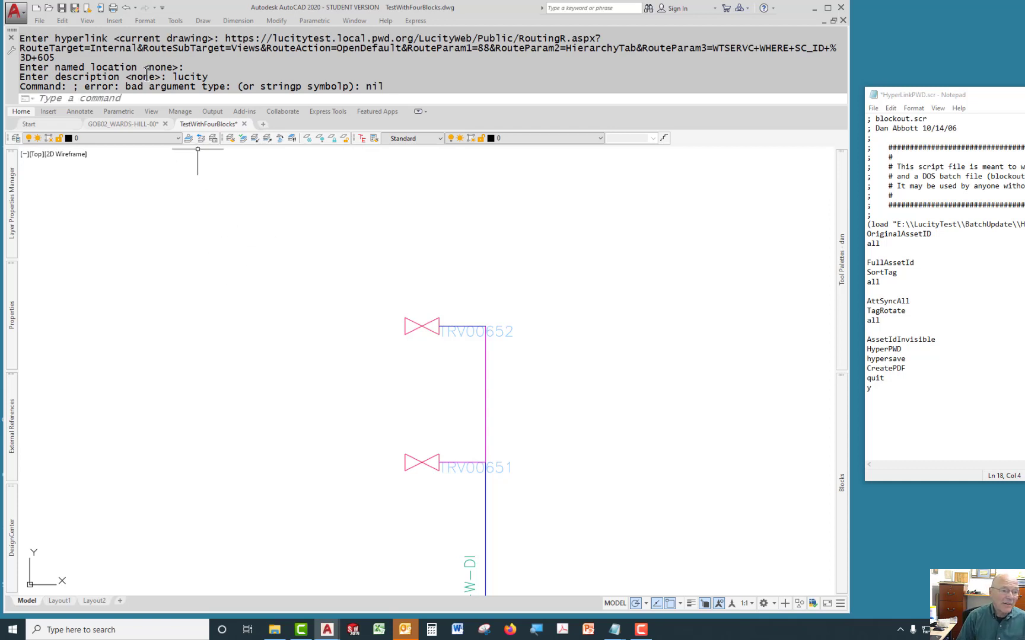
Select the TRV00652 valve block to check its hyperlink, then cancel the selection.
ctrl+click(444, 333)
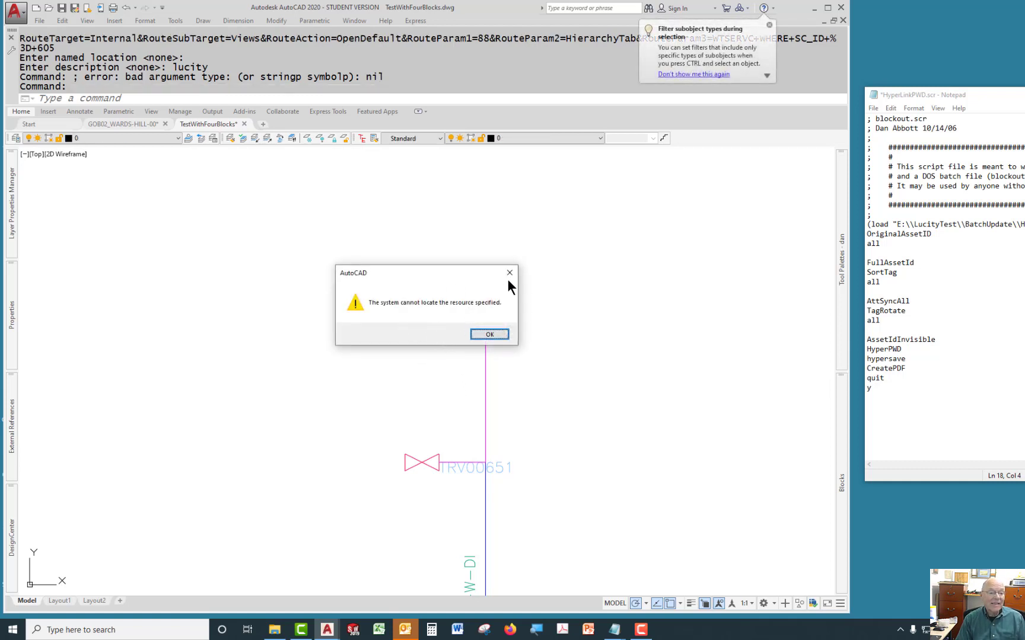
click(509, 273)
key(Escape)
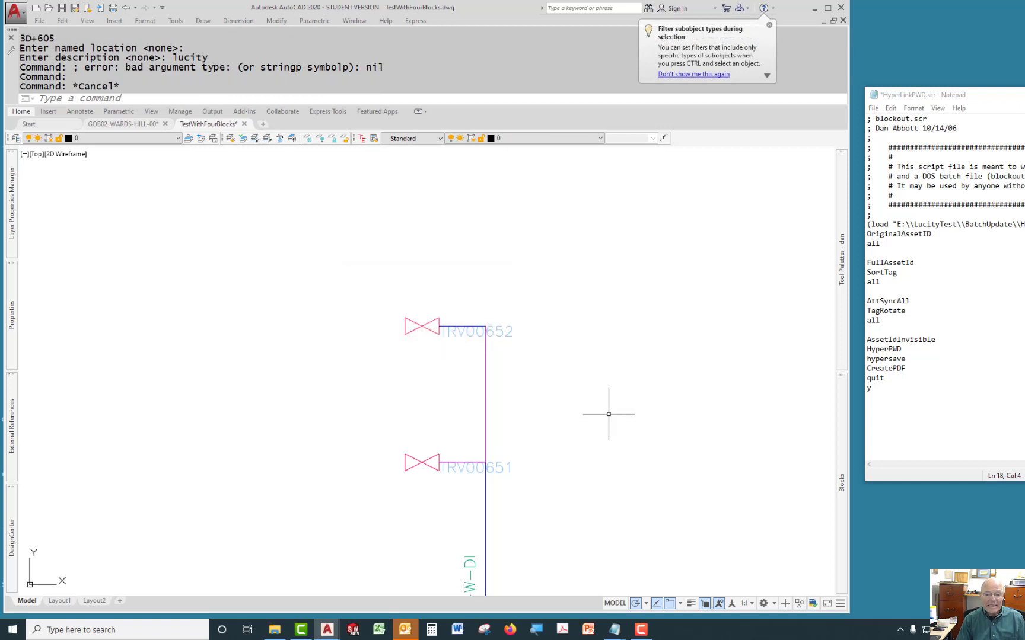
Open the Edit Hyperlink dialog for the TRV00652 valve block, examine its web address, and close it.
click(452, 333)
right_click(453, 332)
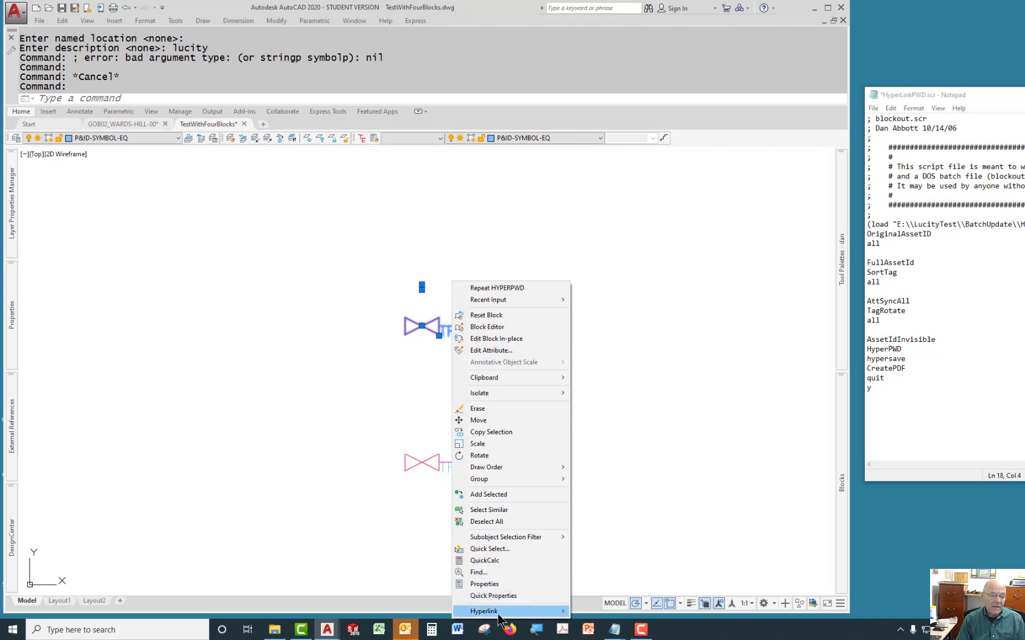
mouse_move(499, 619)
click(600, 613)
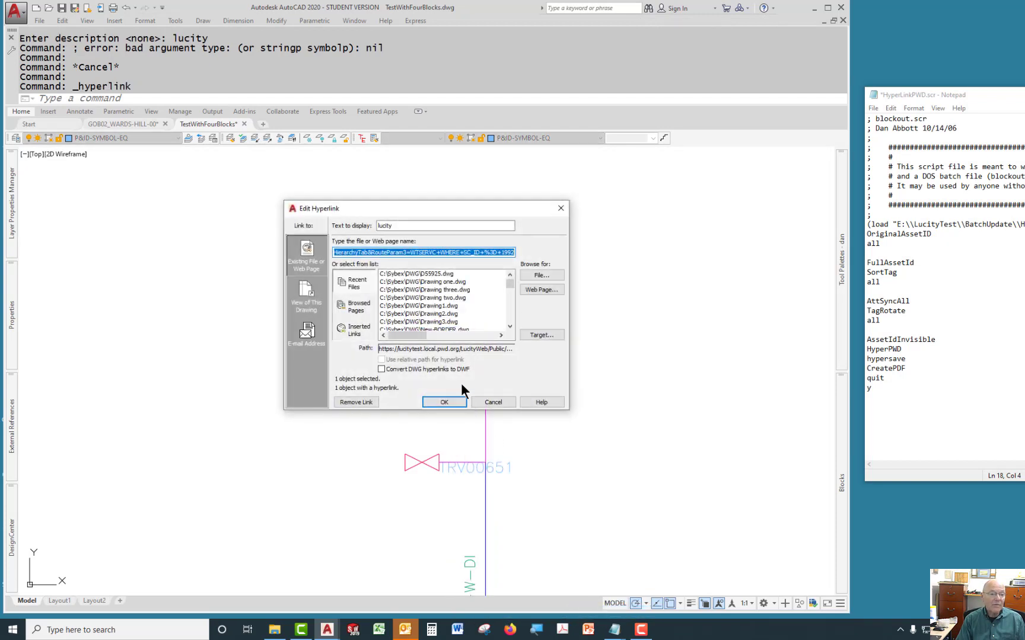
click(390, 252)
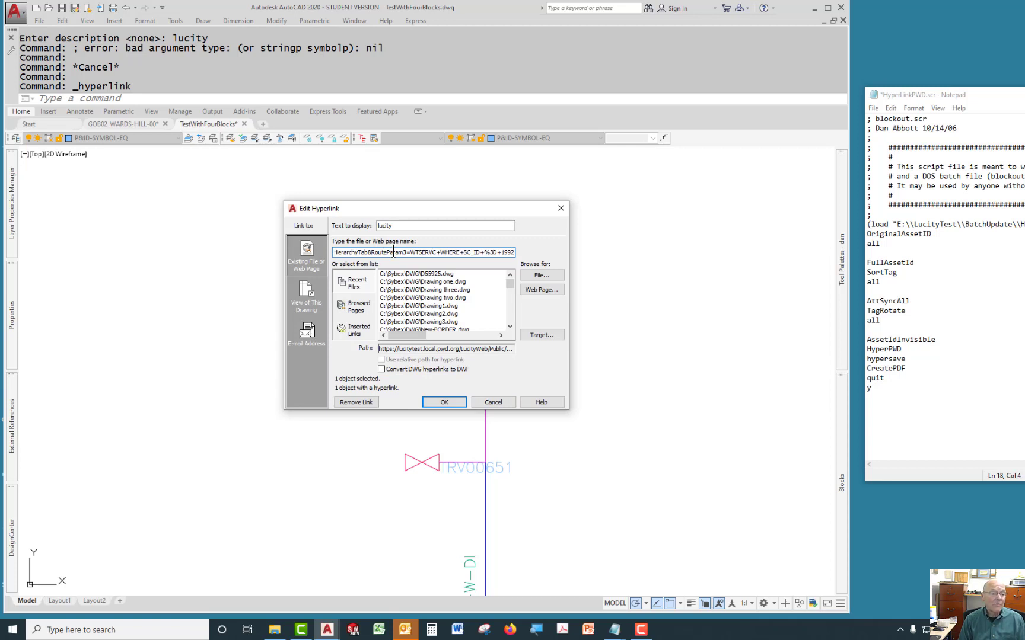
key(Left)
key(Left)
key(Left)
key(Left)
key(Left)
key(Left)
key(Left)
key(Left)
key(Left)
key(Left)
key(Left)
key(Left)
key(Left)
key(Left)
key(Left)
key(Left)
key(Left)
key(Left)
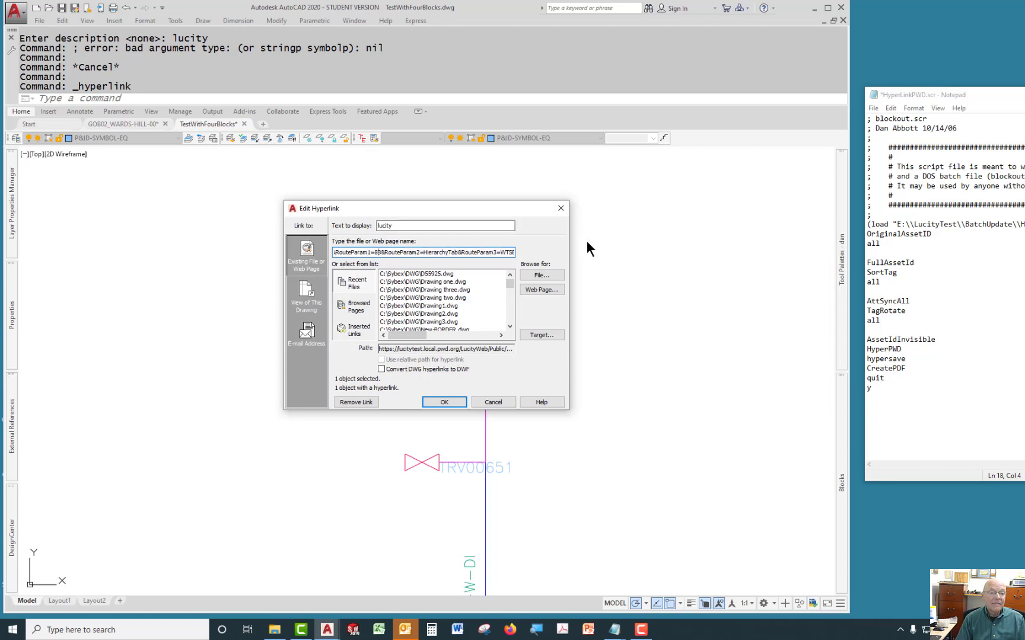
click(560, 209)
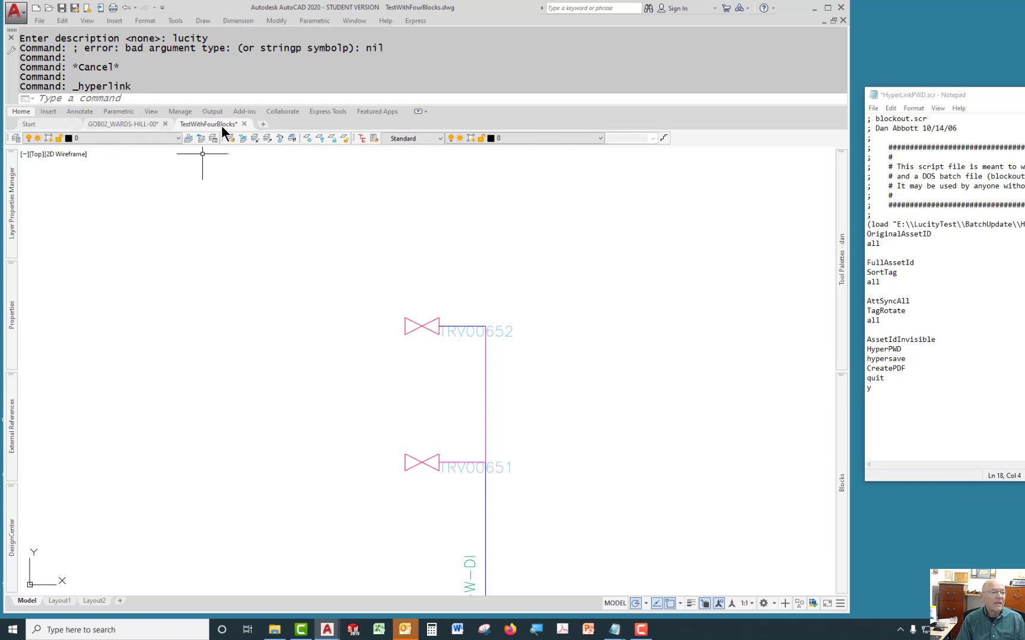
Close the TestWithFourBlocks drawing without saving changes.
click(243, 123)
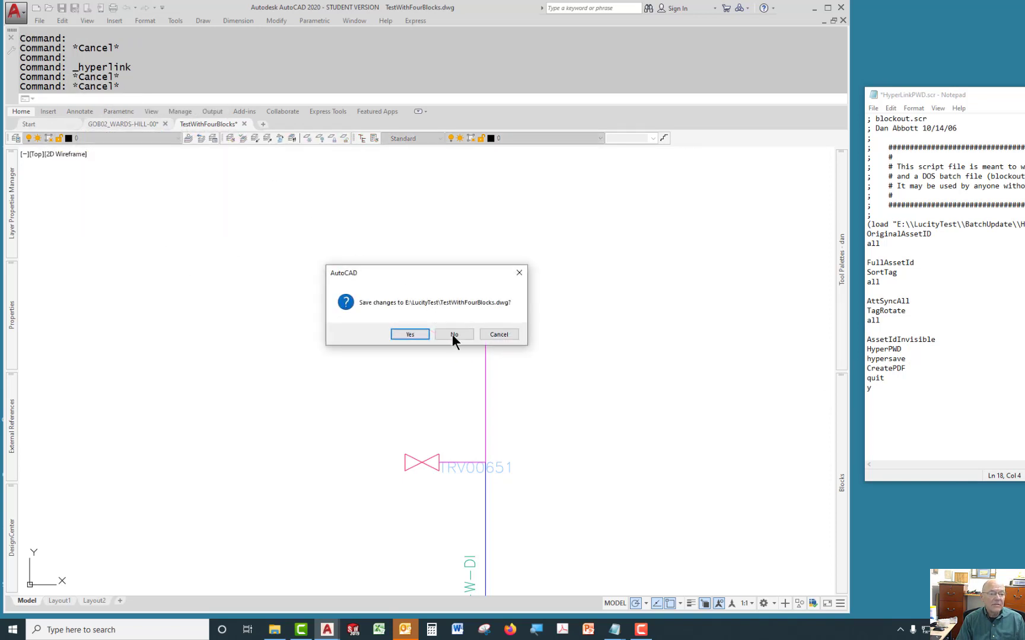
click(454, 335)
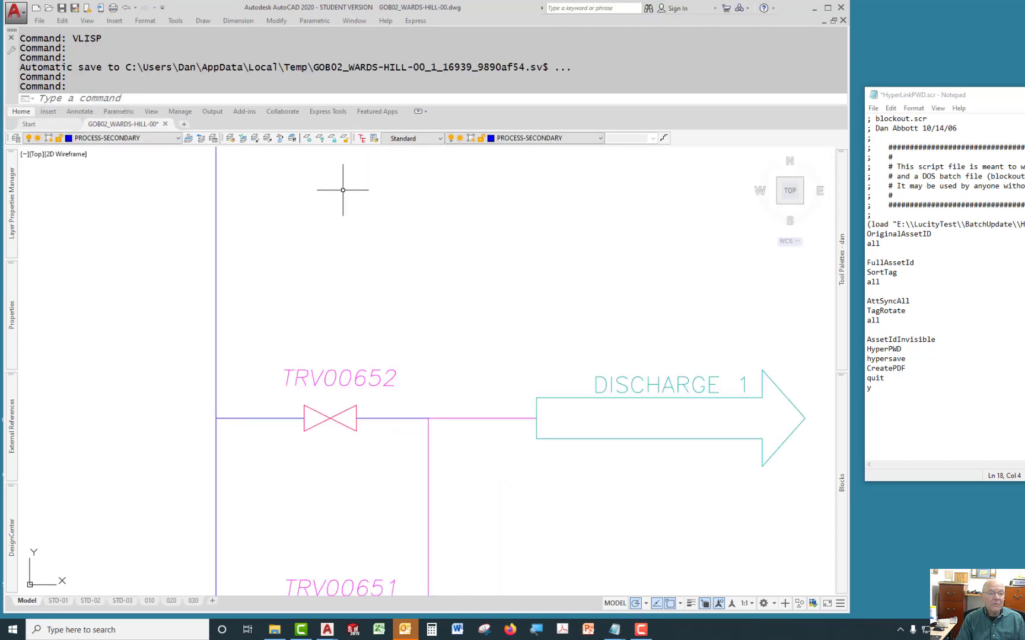
Open the Visual LISP editor, load the HyperLink_testingRev09.lsp program into the drawing, and minimize the editor.
text(vlisp)
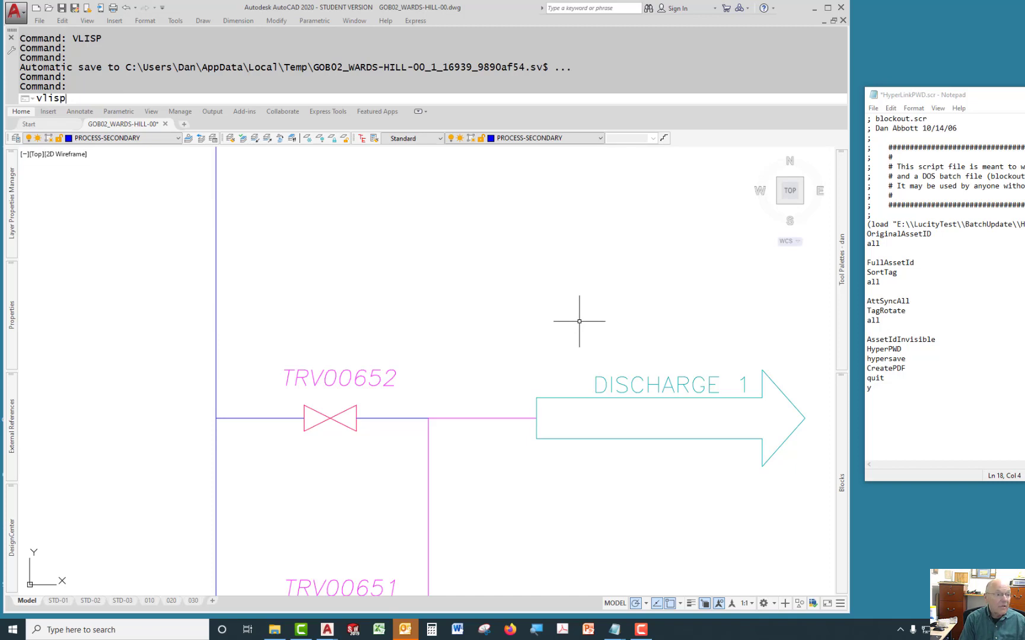
key(Return)
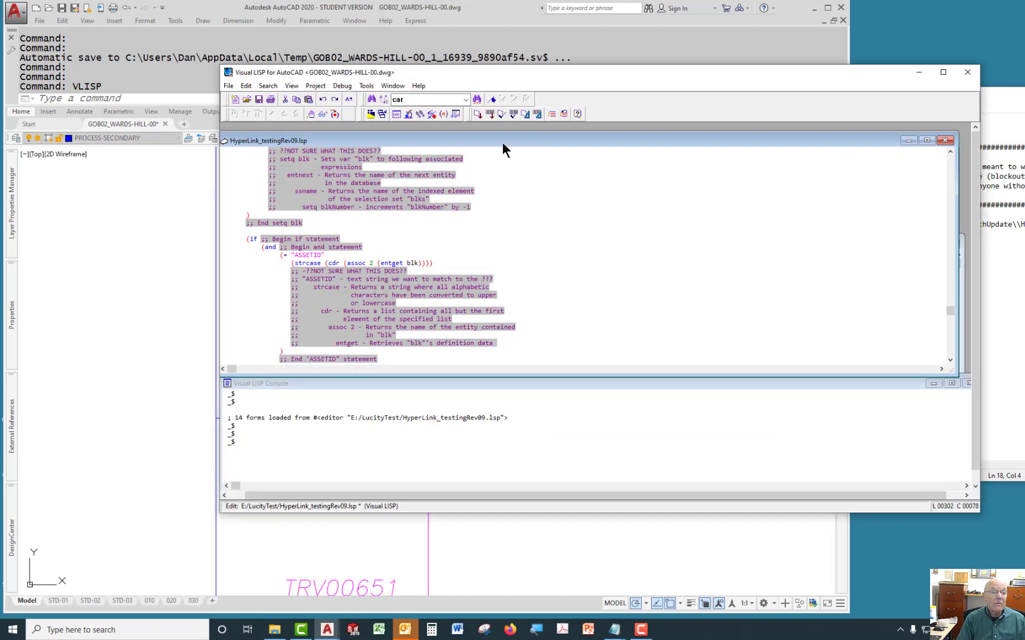
click(479, 114)
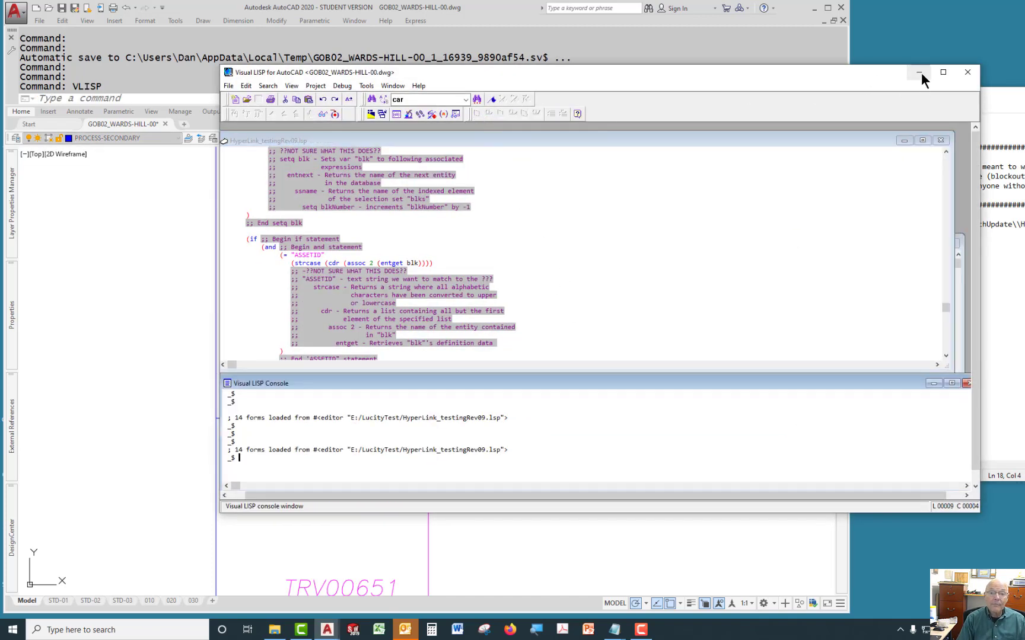
click(918, 71)
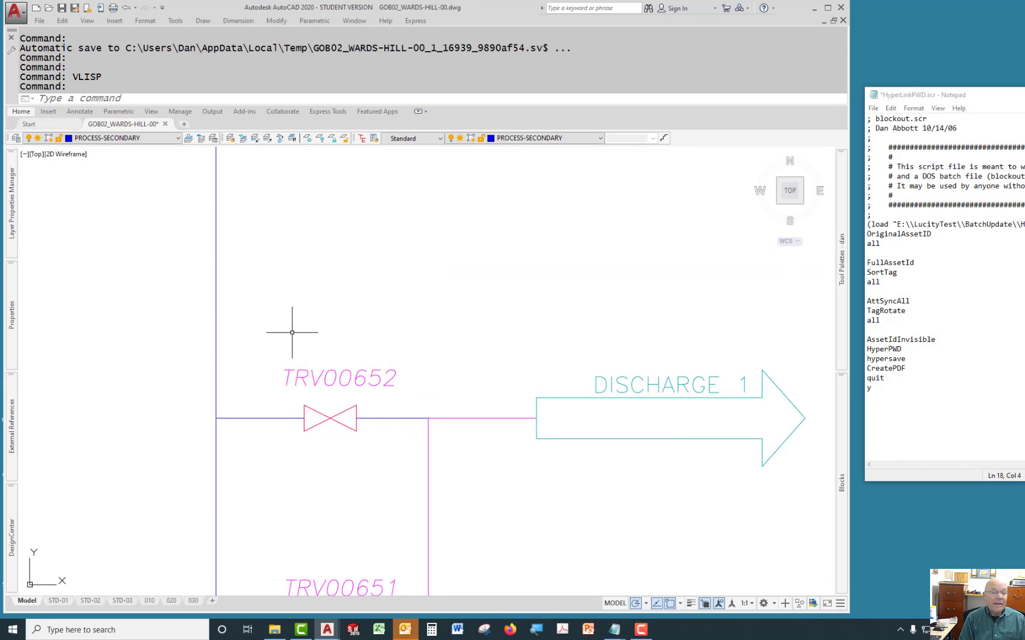
Run the OriginalAssetId command on all objects in the drawing.
text(ortidn)
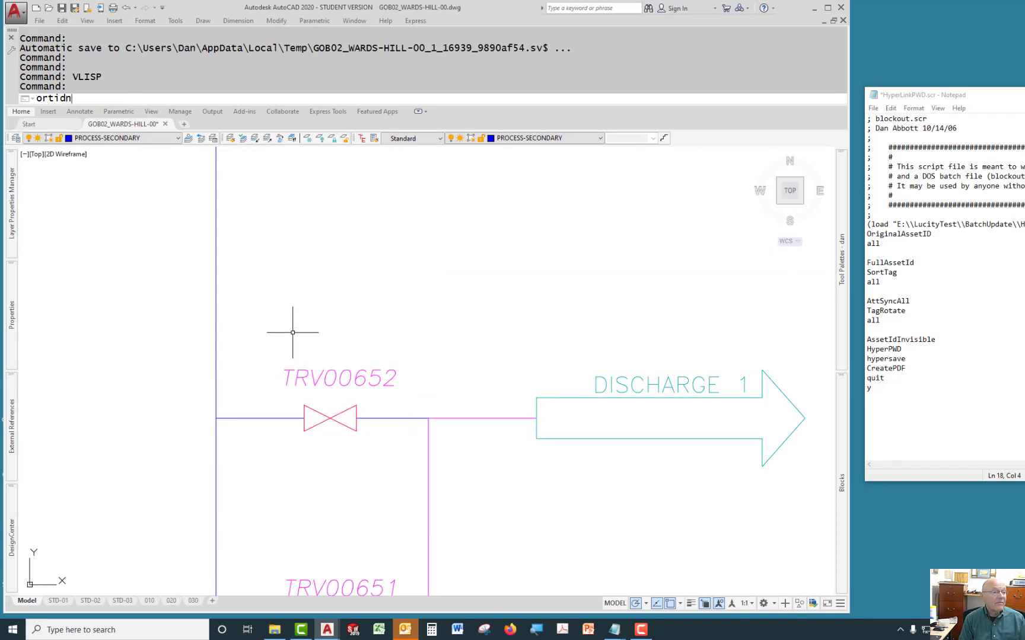
key(BackSpace)
key(BackSpace)
text(igi)
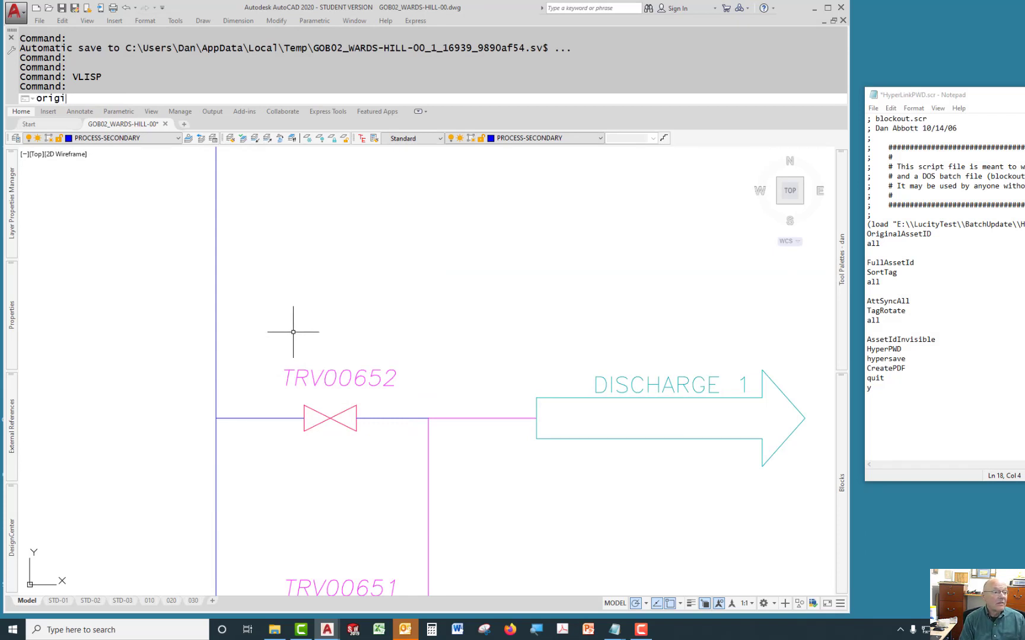
text(nal)
key(Return)
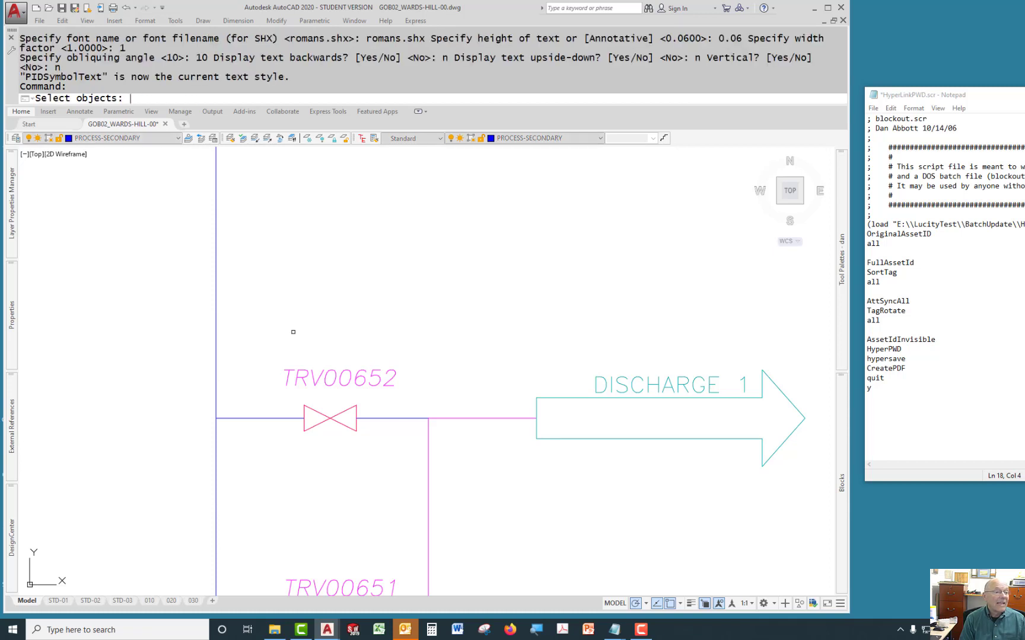
text(all)
key(Return)
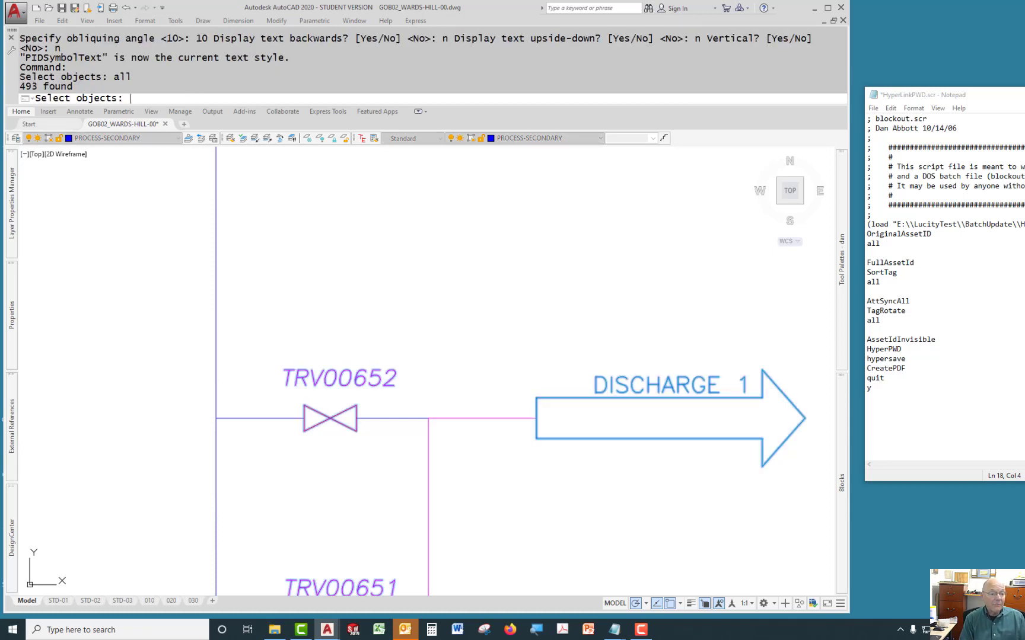
key(Return)
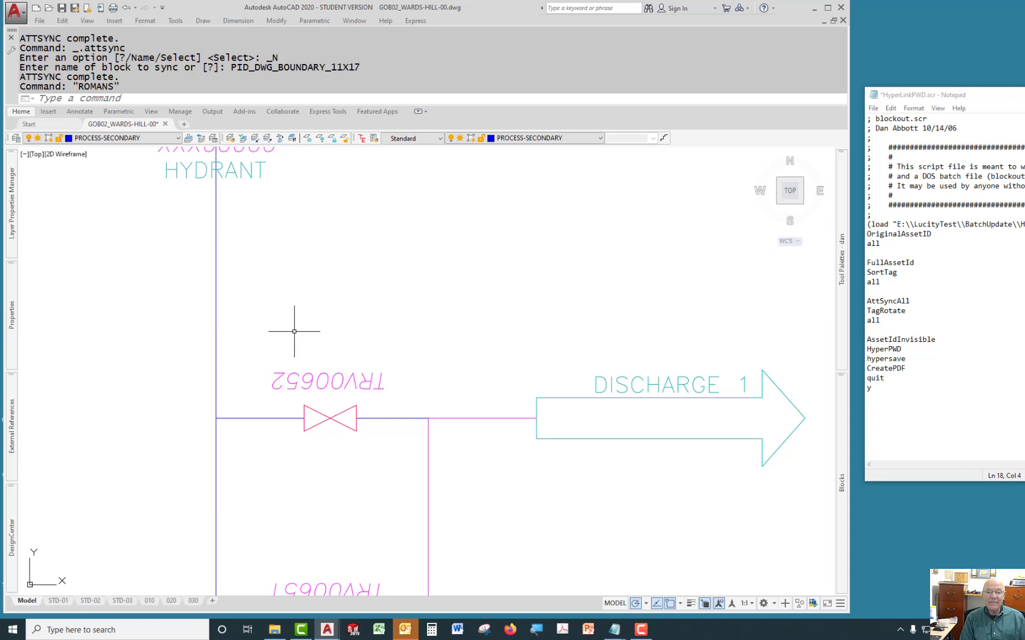
Run FullAssetId, then run SortTag on all objects, cancelling its repeated selection prompt.
text(FULLASSETID)
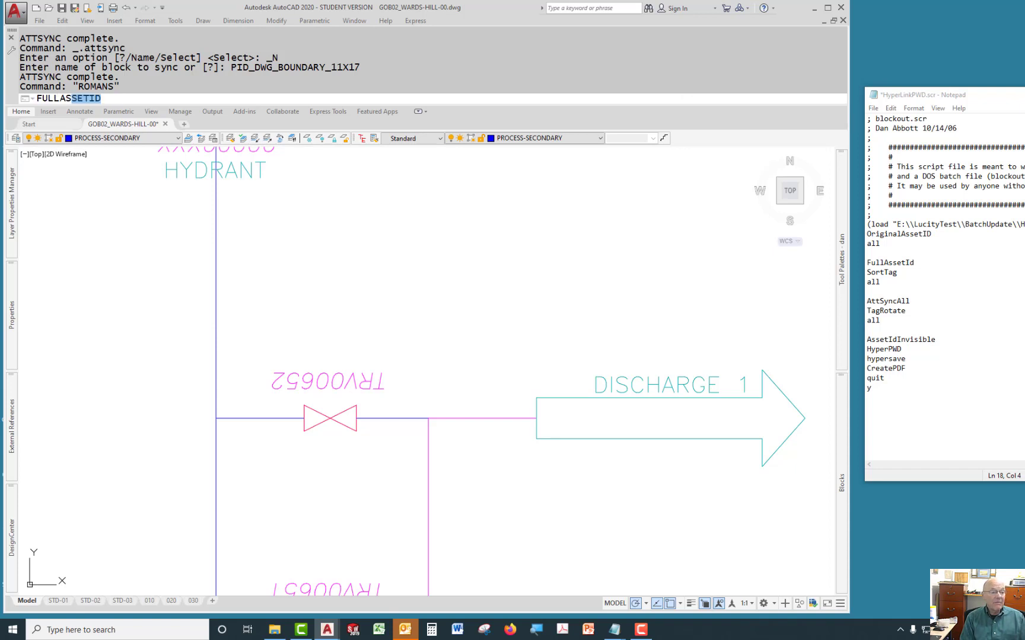
key(Return)
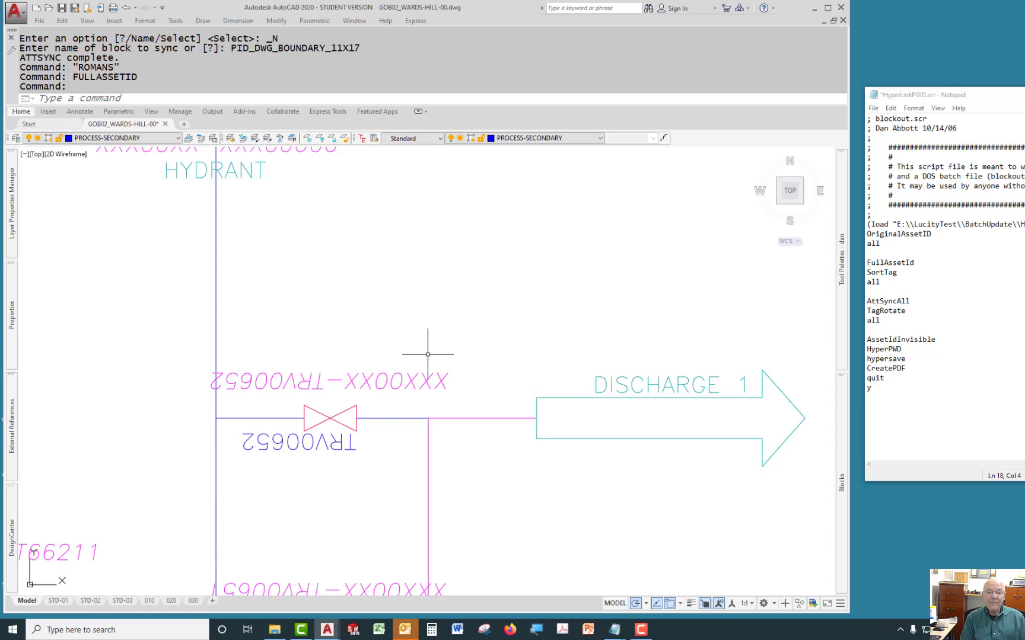
text(sortat)
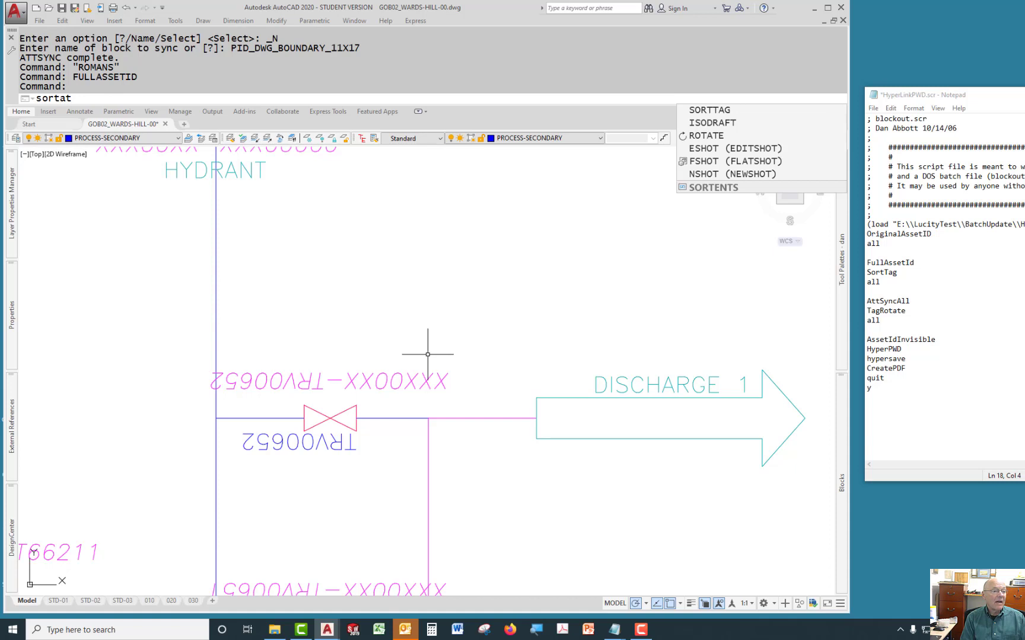
key(BackSpace)
key(BackSpace)
text(tag)
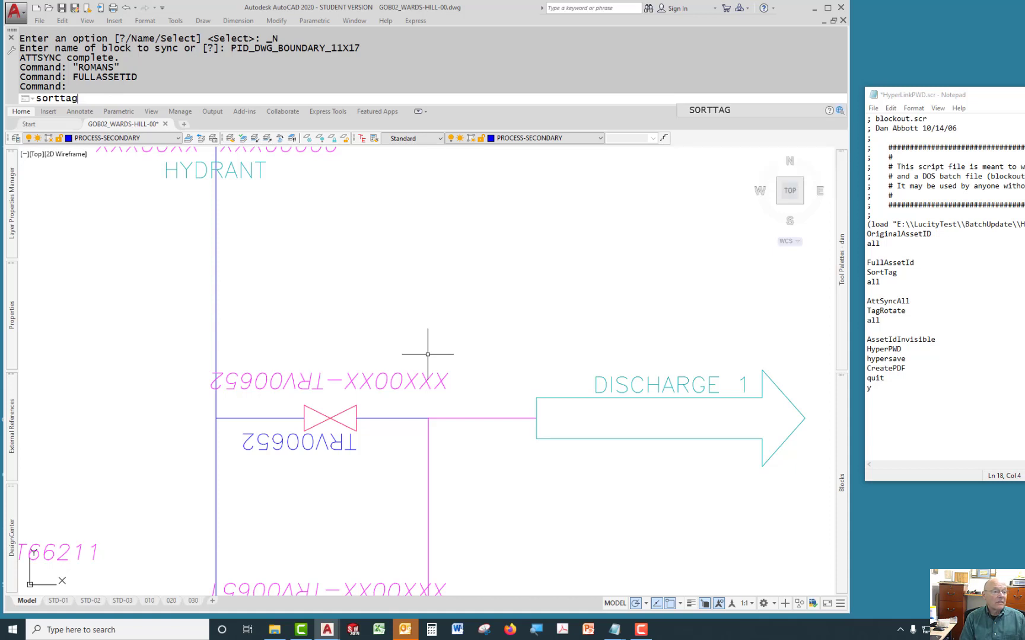
key(Return)
text(all)
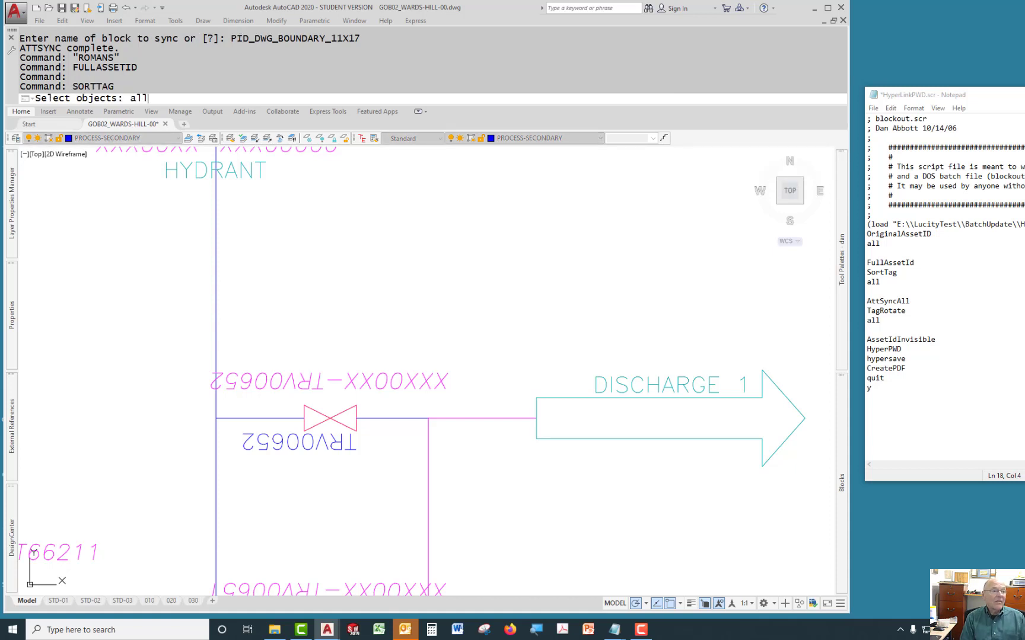
key(Return)
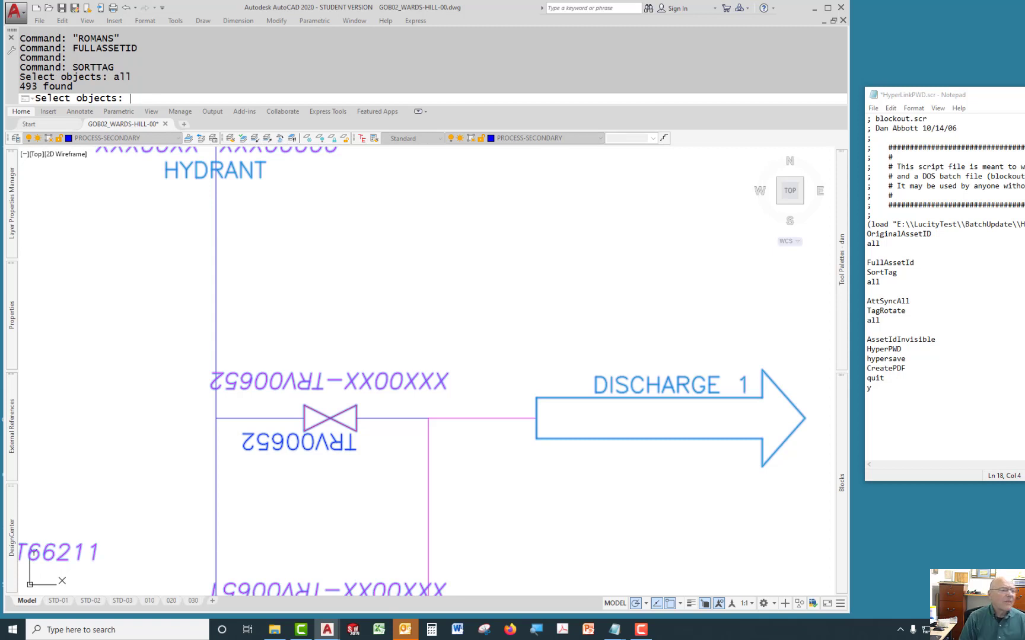
key(Return)
key(Return)
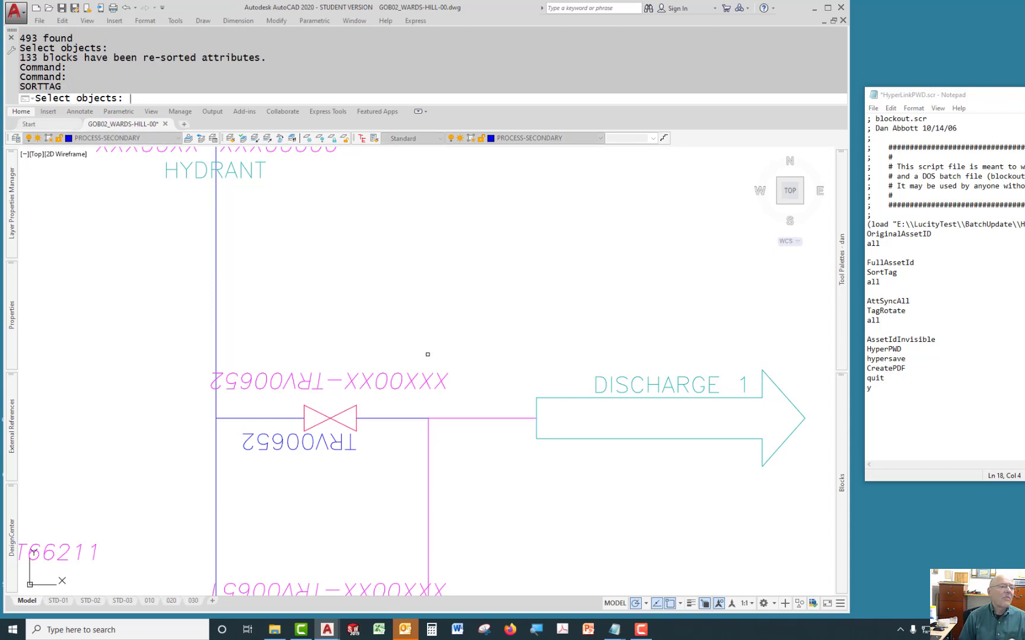
key(Escape)
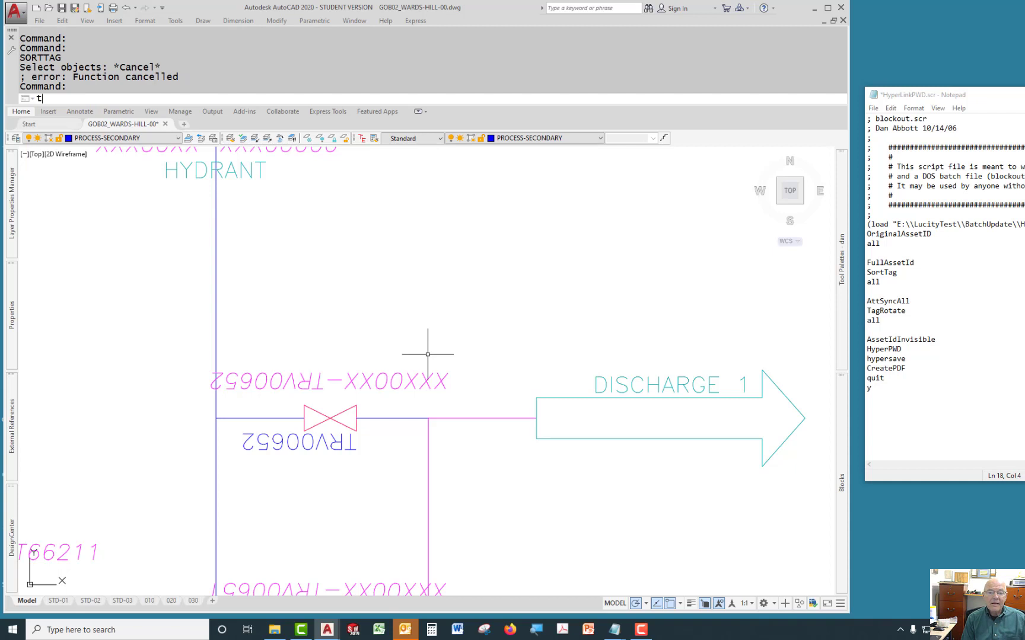
Run AttSyncAll to synchronize the attributes of all blocks.
text(tagro)
key(BackSpace)
key(BackSpace)
key(BackSpace)
key(BackSpace)
key(BackSpace)
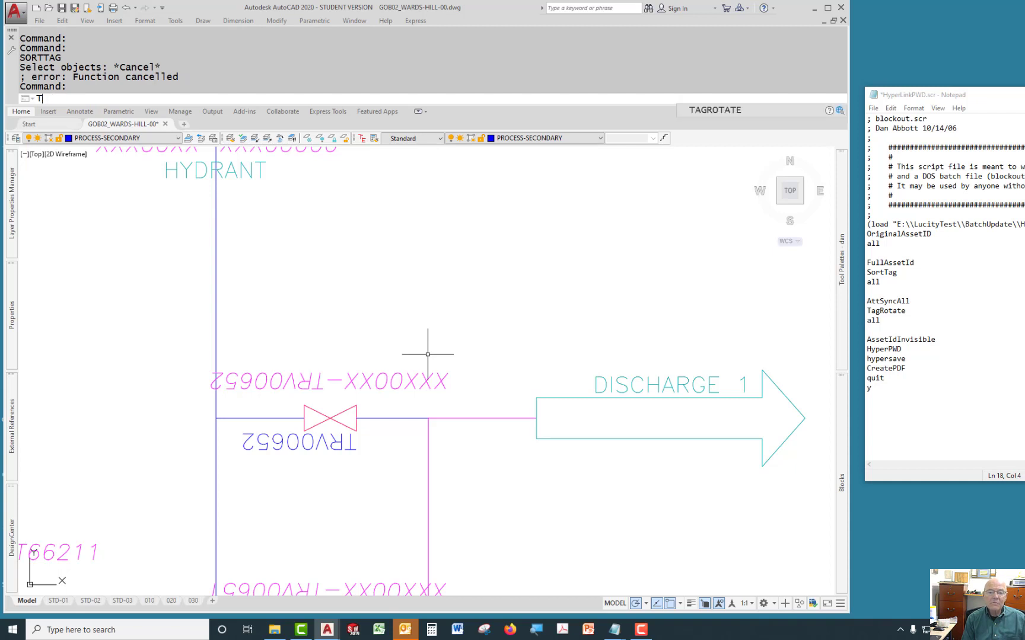
text(attsy)
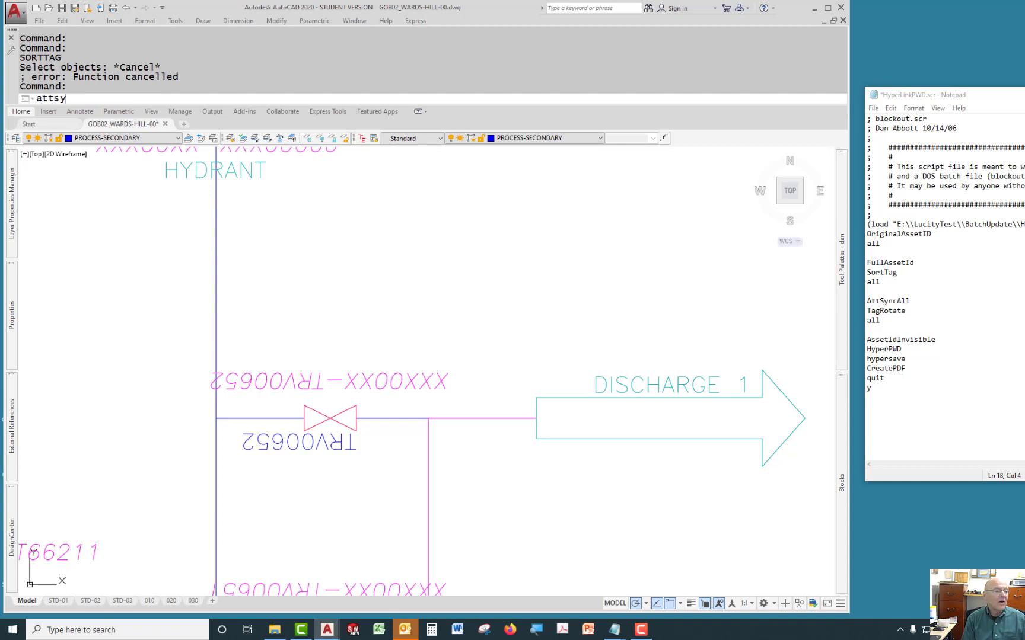
text(ncall)
key(Return)
Run the TagRotate command on all objects in the drawing.
text(cna)
key(BackSpace)
key(BackSpace)
key(BackSpace)
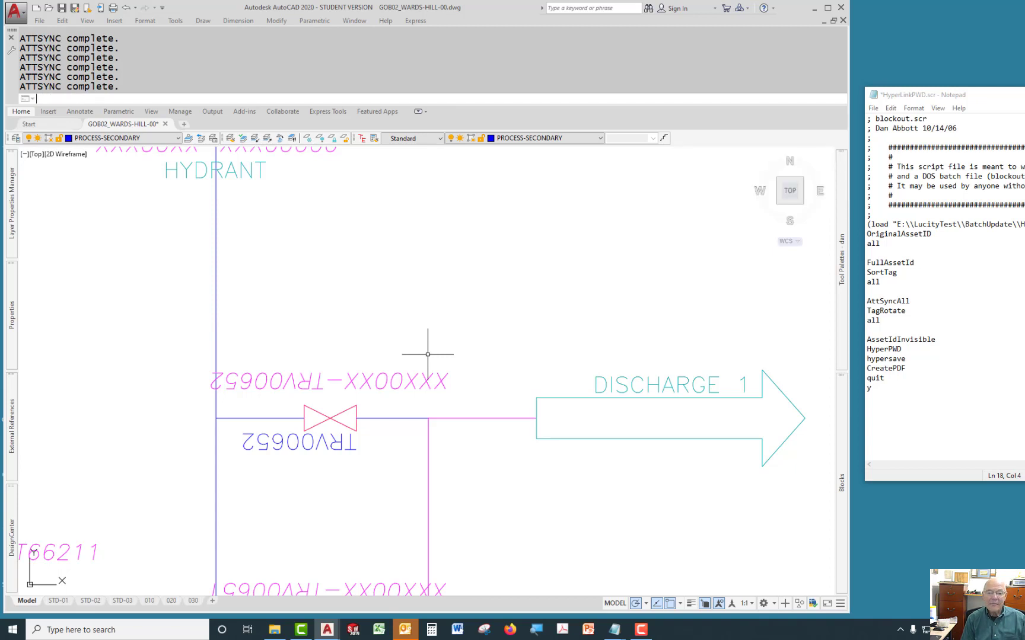
text(tagrotate)
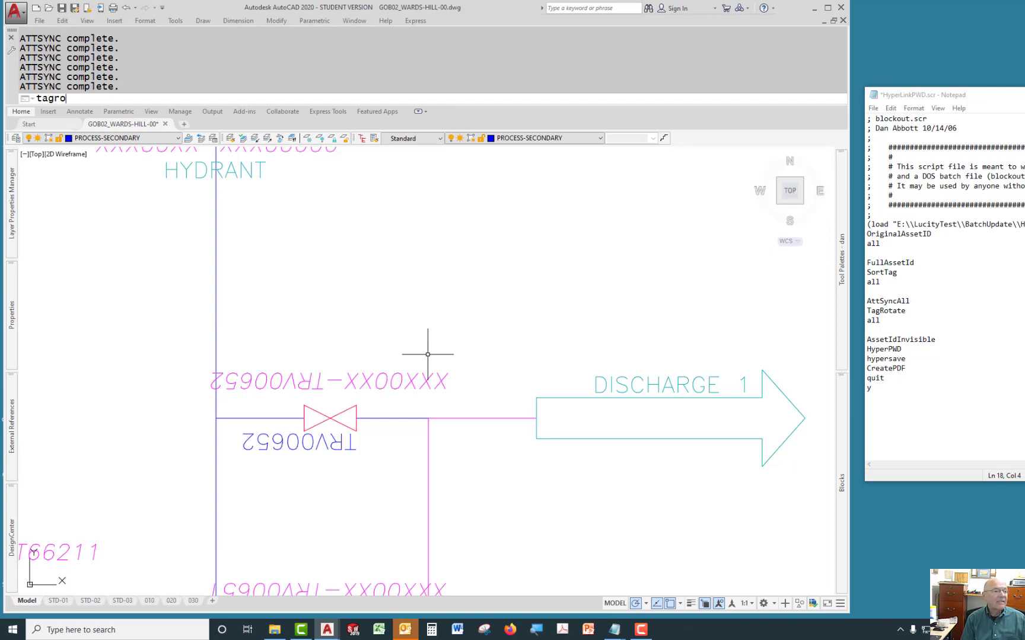
key(Return)
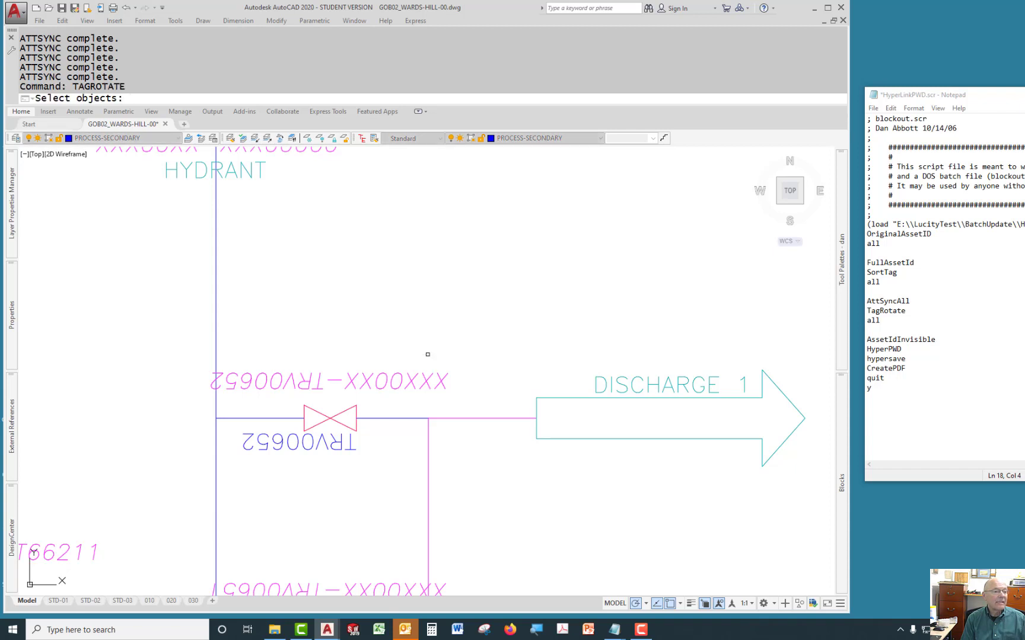
text(all)
key(Return)
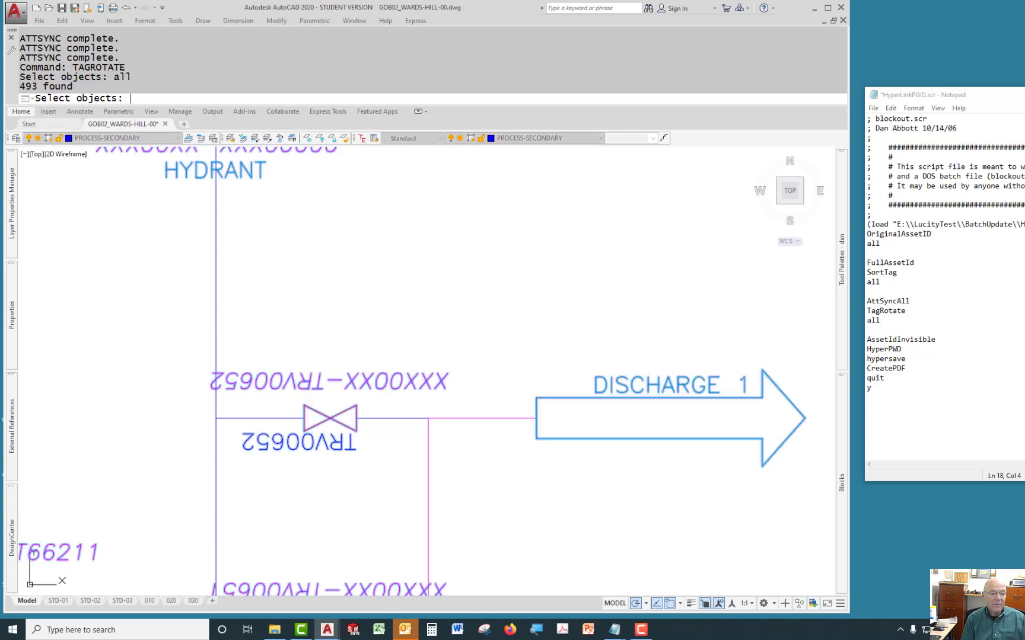
key(Return)
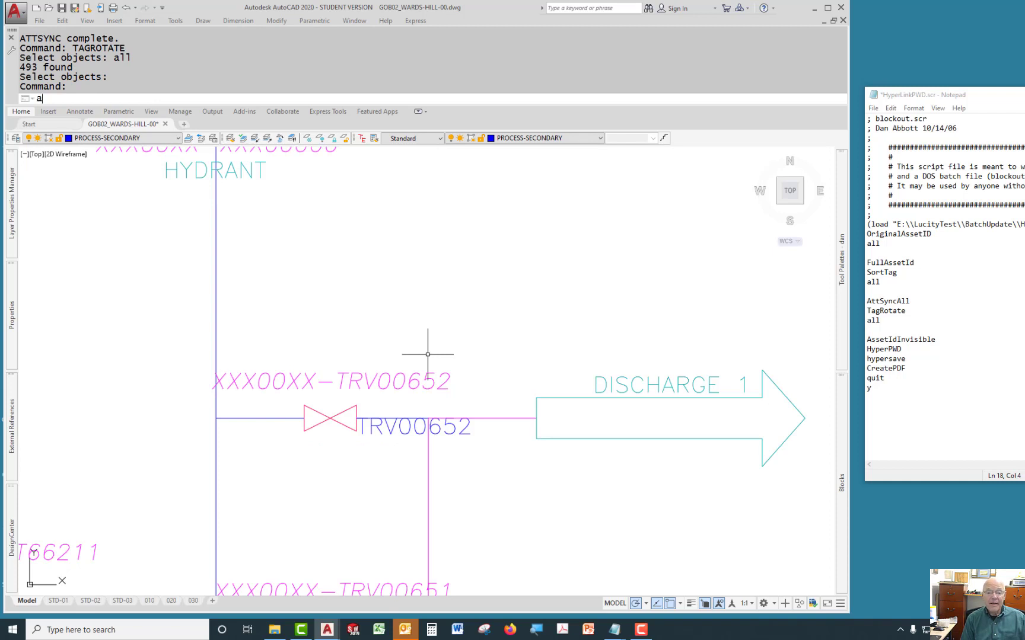
Run AssetIdInvisible to hide the asset IDs, then run the HyperPWD command.
text(asste)
key(BackSpace)
text(et)
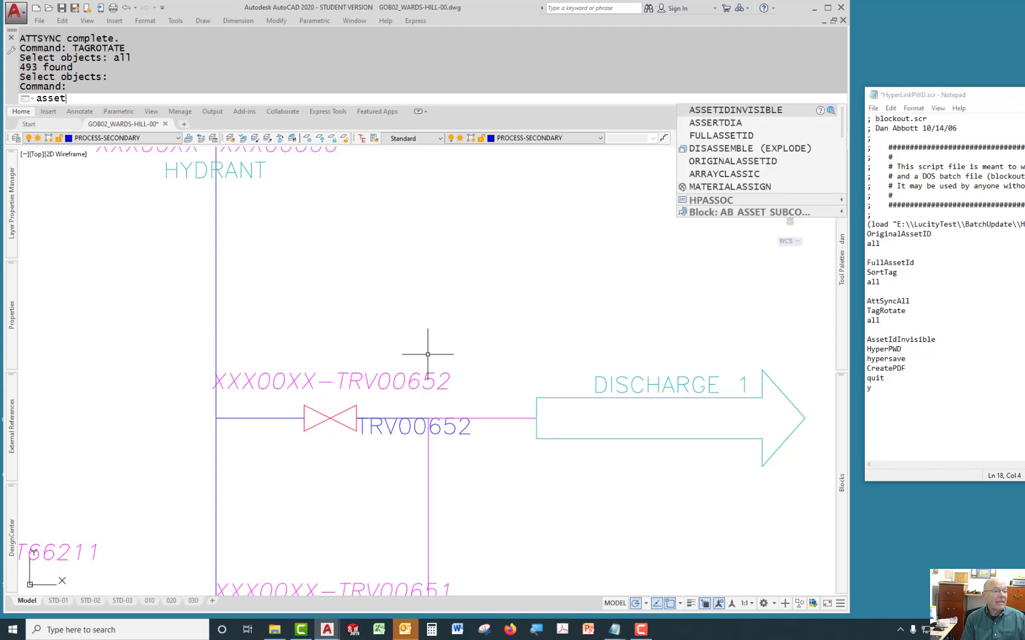
key(Return)
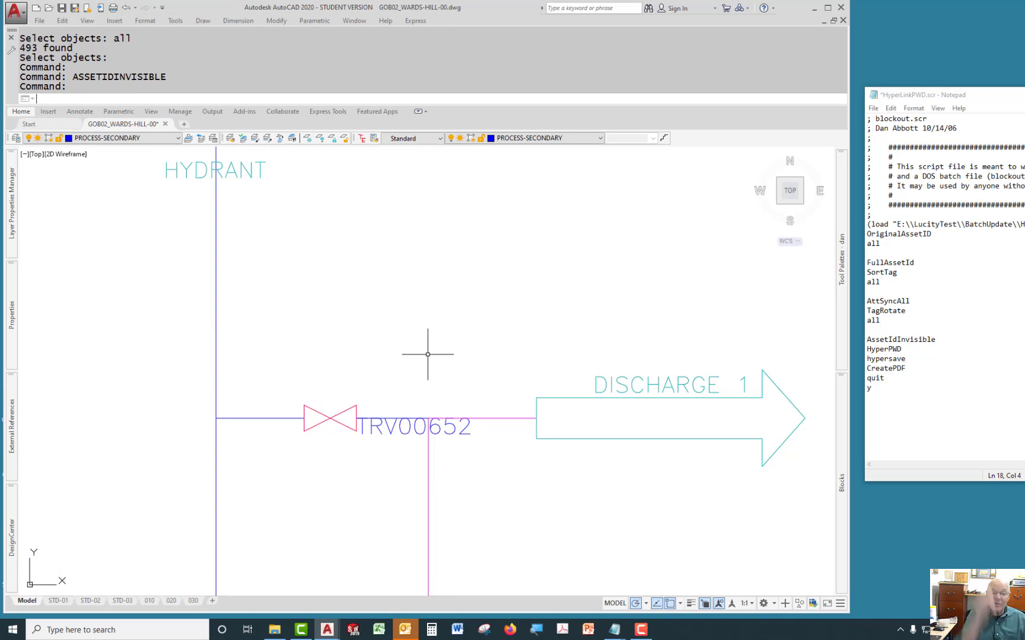
text(h)
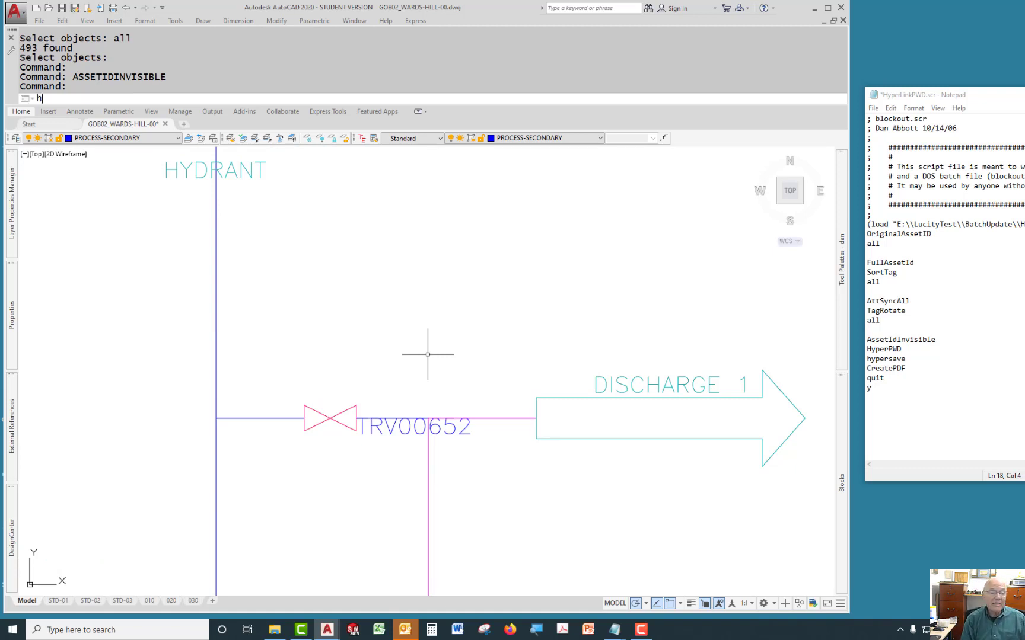
text(yper)
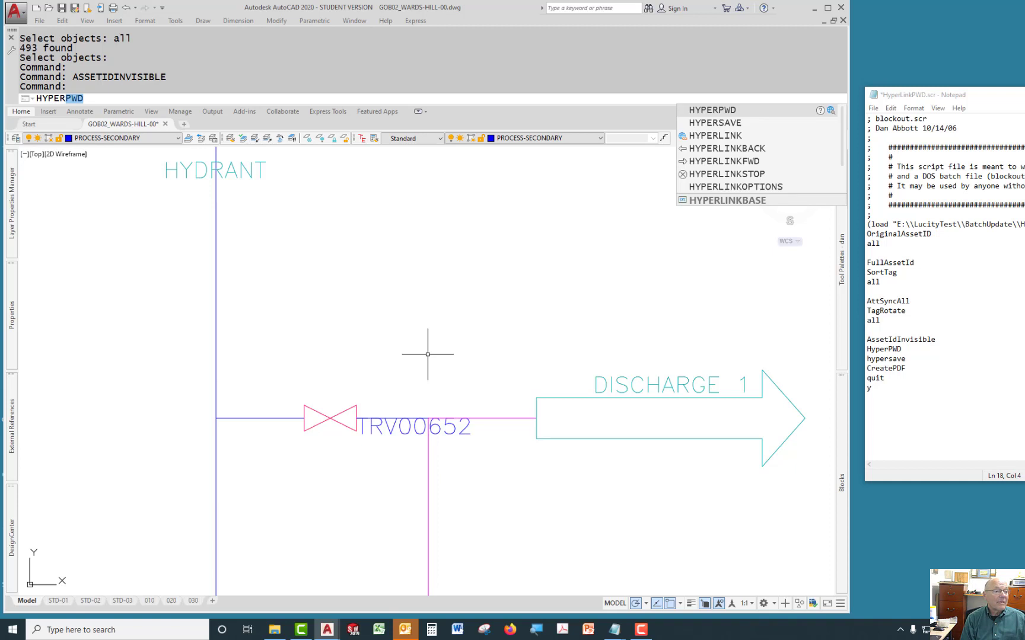
key(Return)
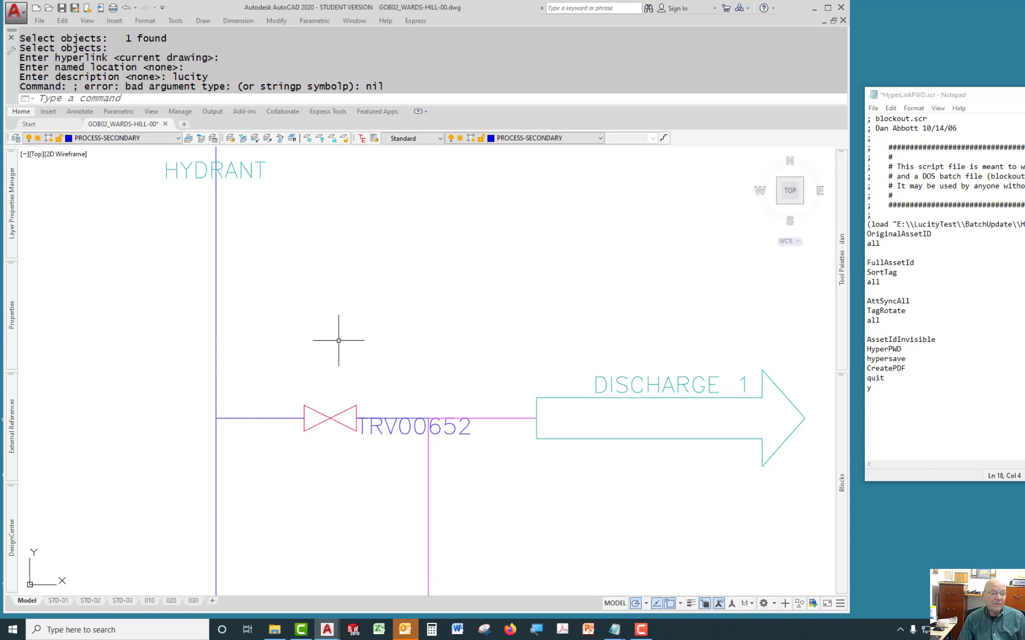
Run the HyperSave command to save the drawing into the LucityTest dwg folder.
mouse_move(376, 425)
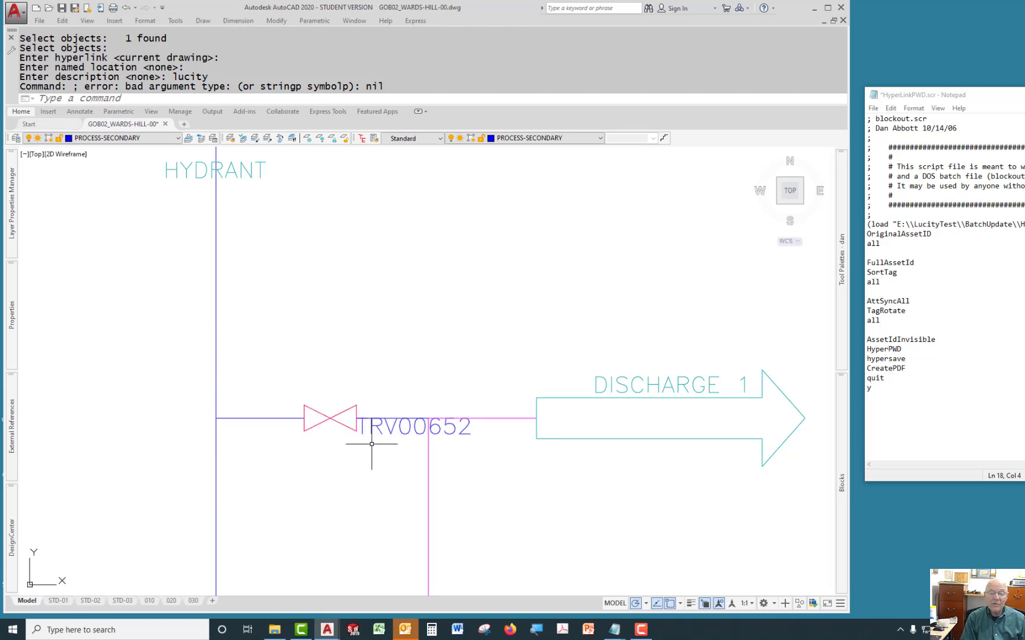
text(h)
key(BackSpace)
key(BackSpace)
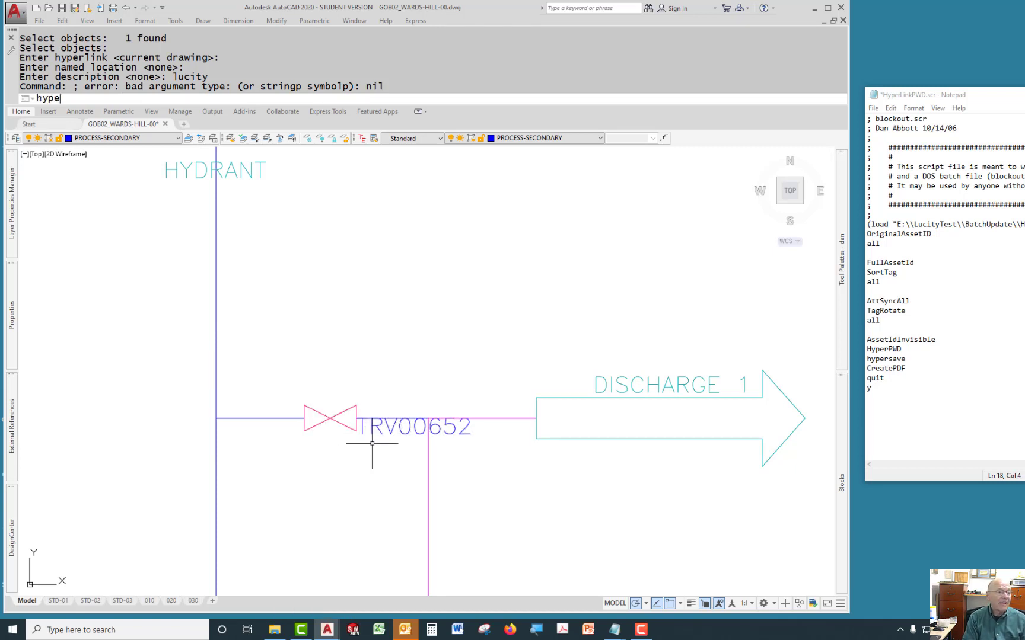
text(ypersave)
key(Return)
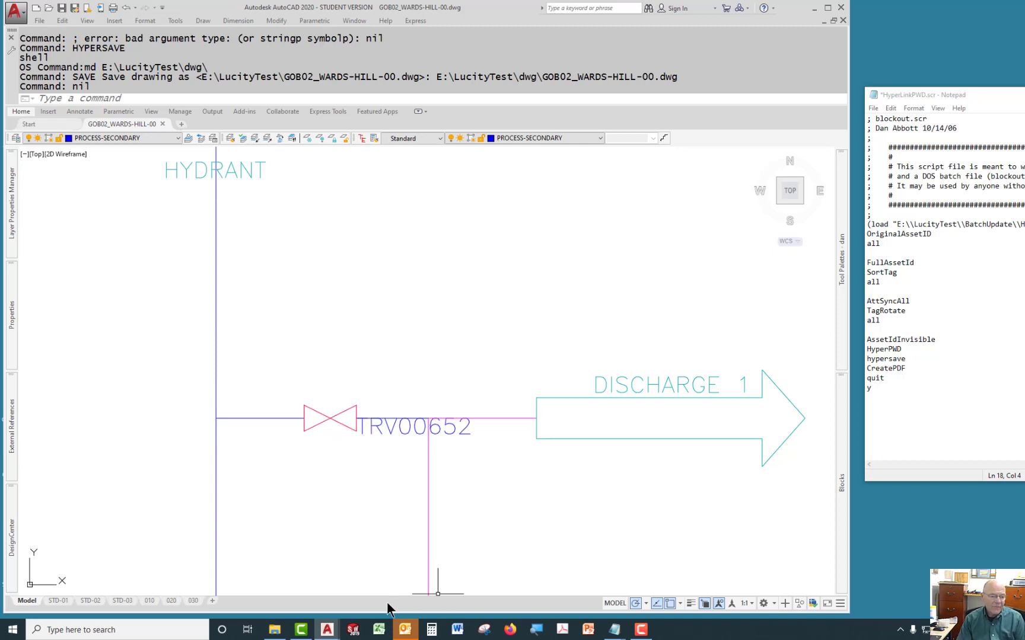
Browse to the LucityTest dwg folder on the My Passport drive to check the saved drawing.
click(274, 630)
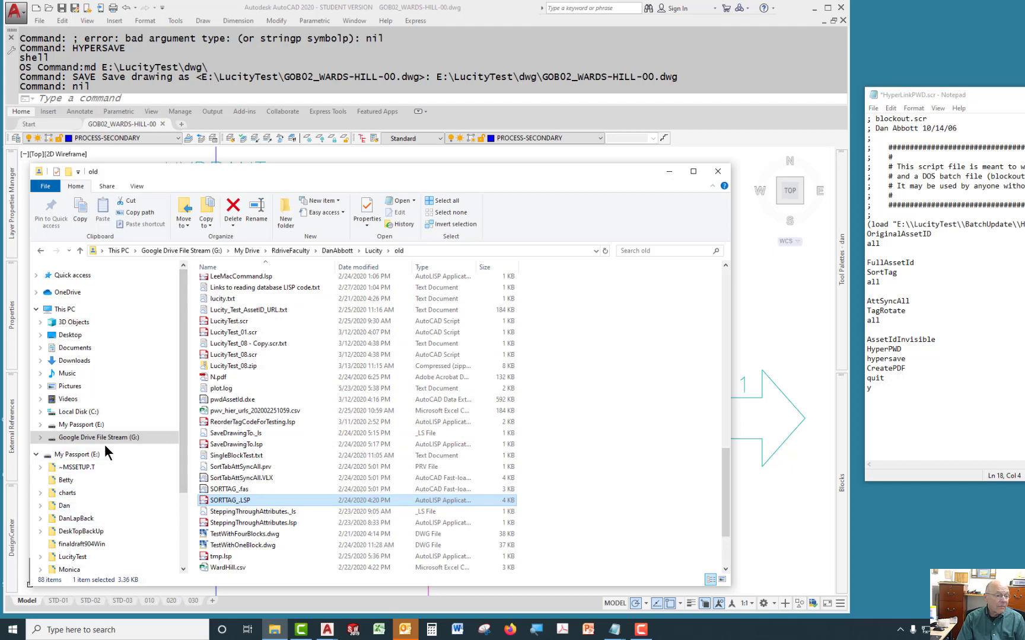
click(77, 454)
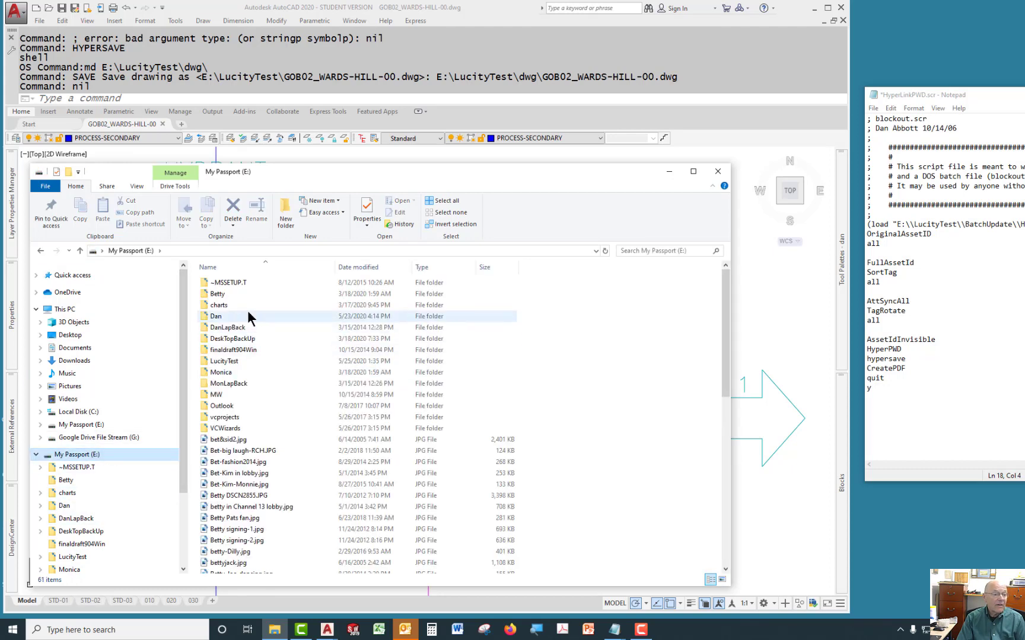
click(226, 362)
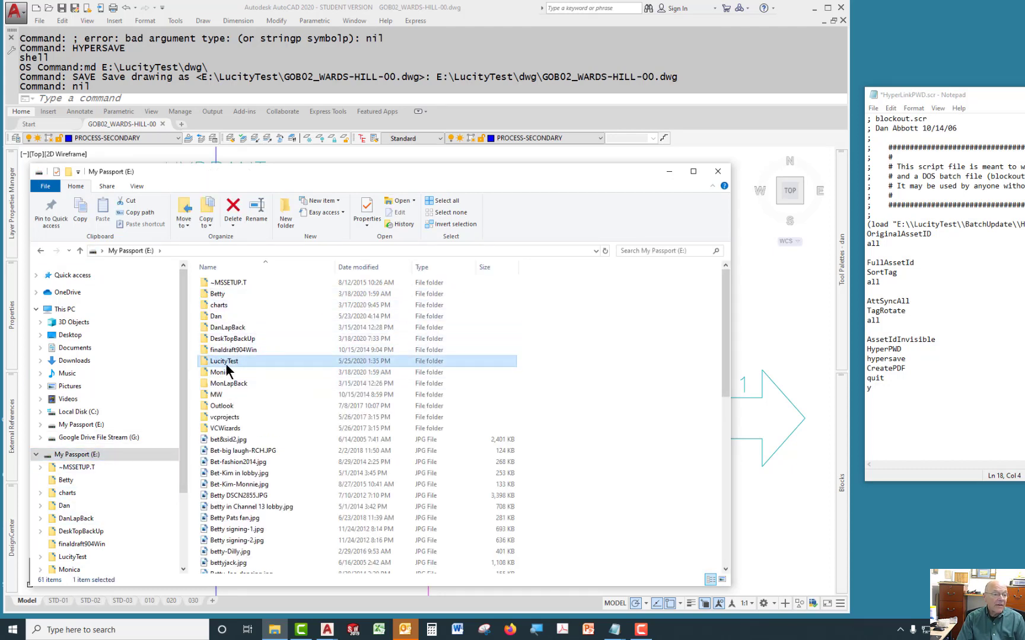
double_click(225, 363)
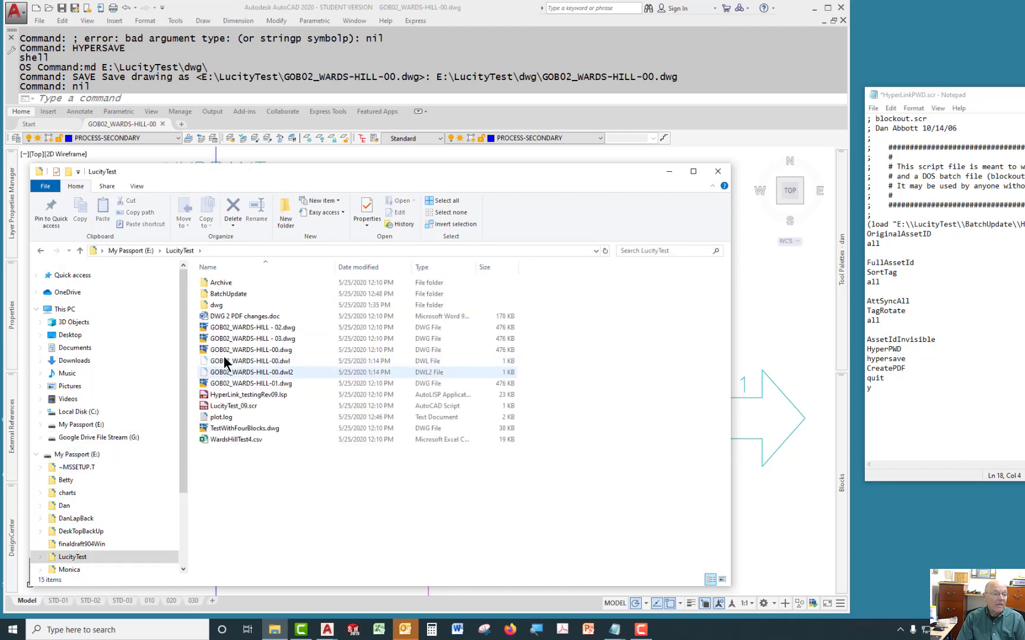
click(218, 307)
double_click(203, 307)
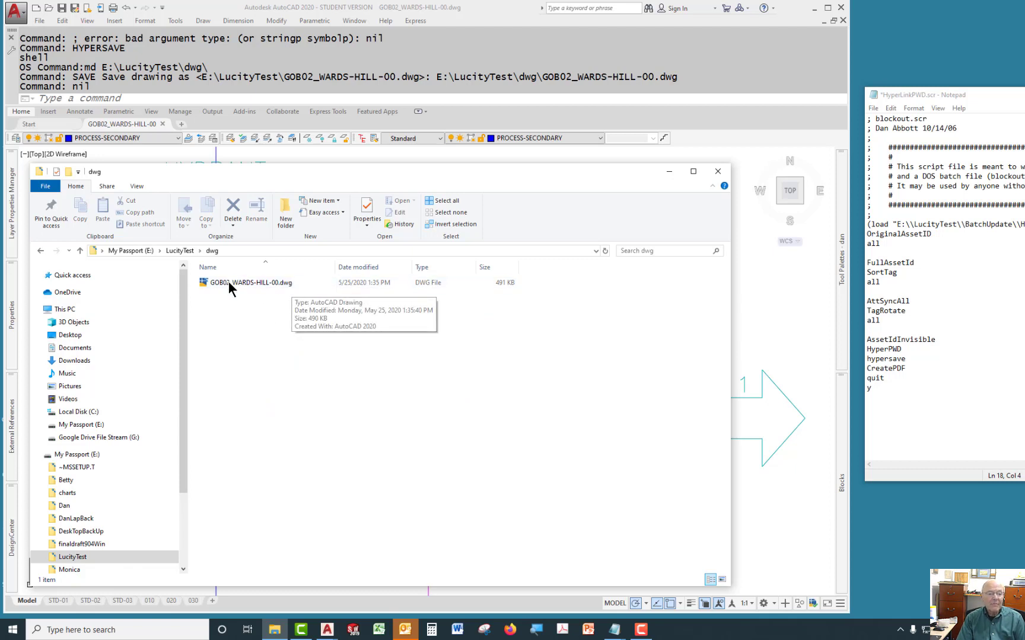
click(40, 251)
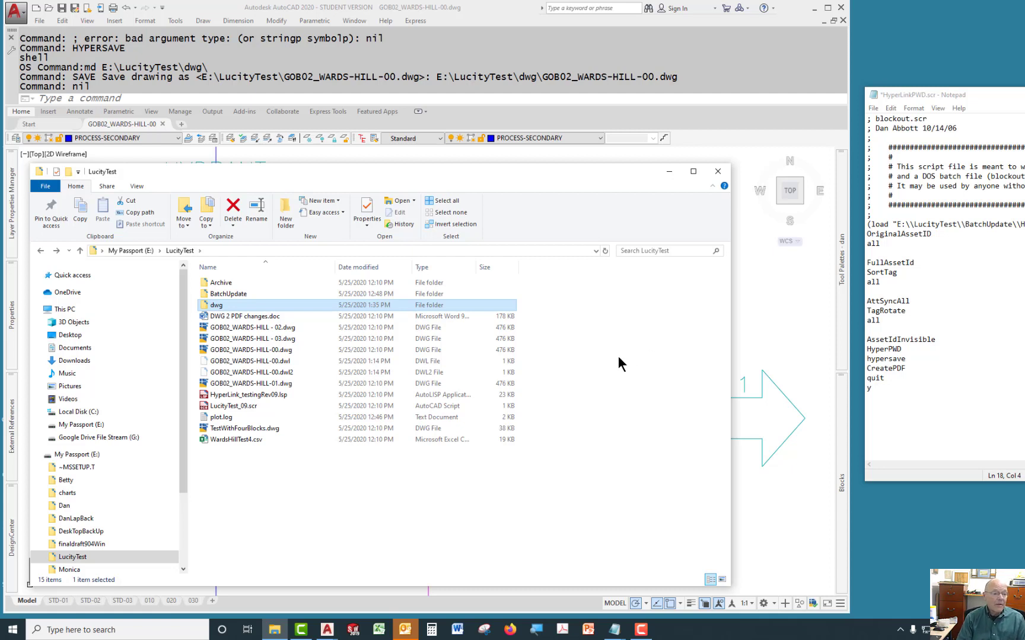
Delete the dwg folder from the LucityTest folder and return to the drawing.
right_click(217, 308)
click(264, 307)
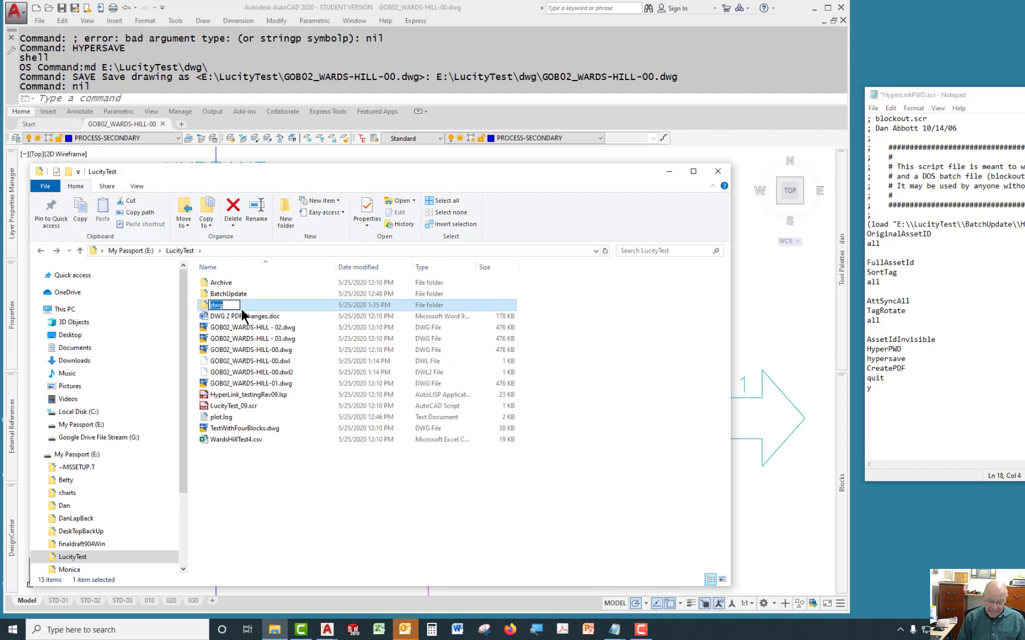
click(202, 304)
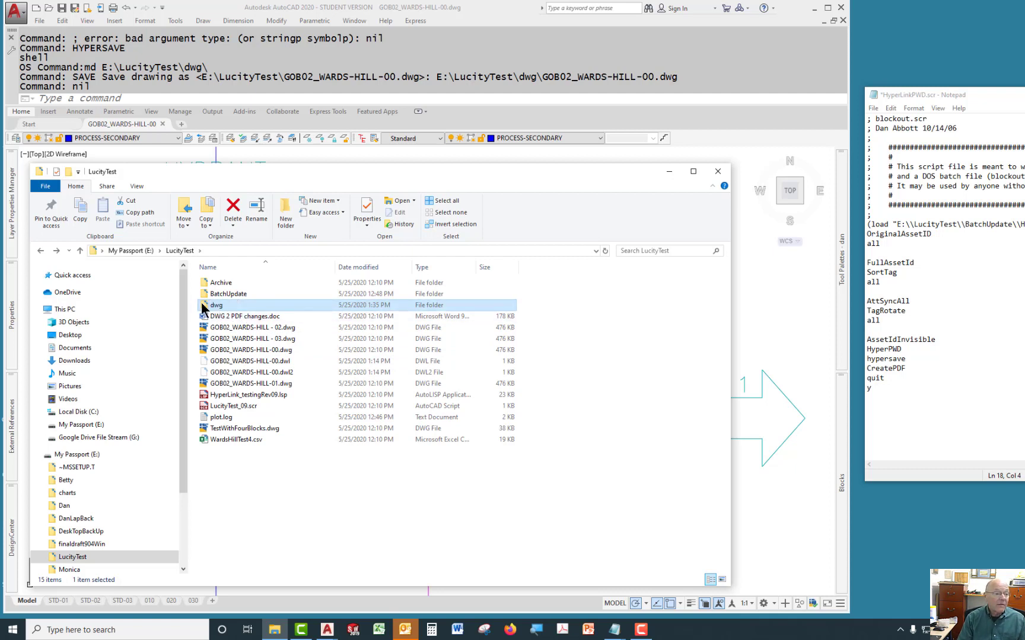
key(Delete)
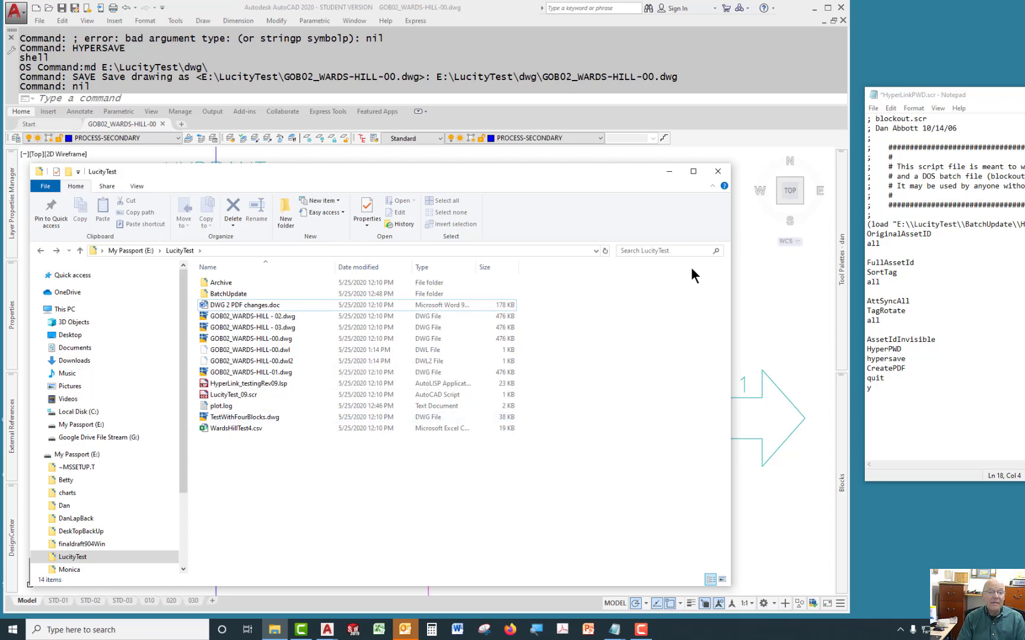
click(785, 300)
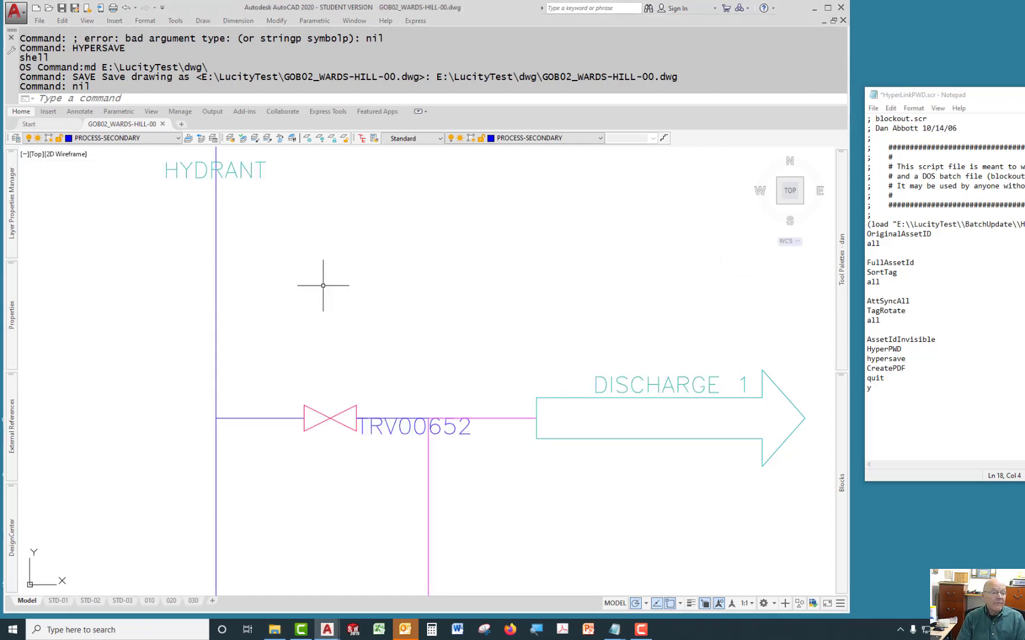
click(80, 99)
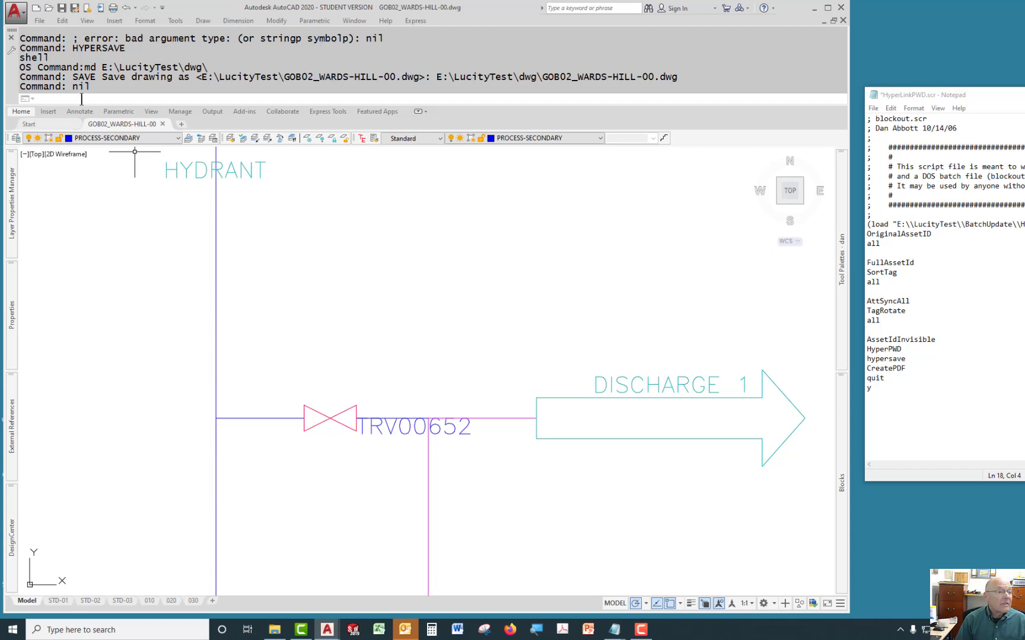
drag(19, 57, 53, 58)
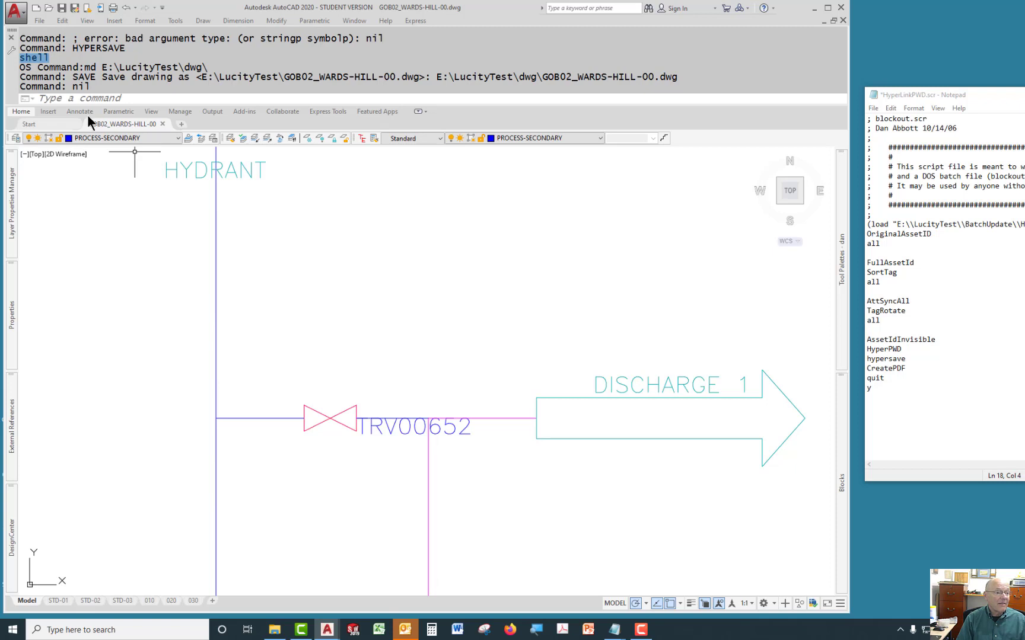
click(103, 98)
text(shell)
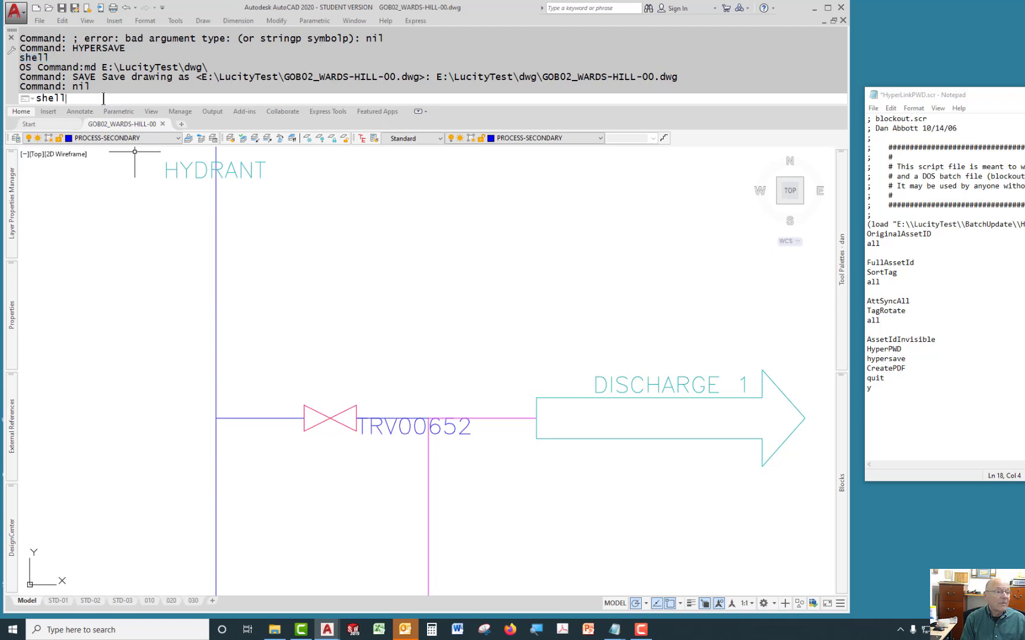
key(Return)
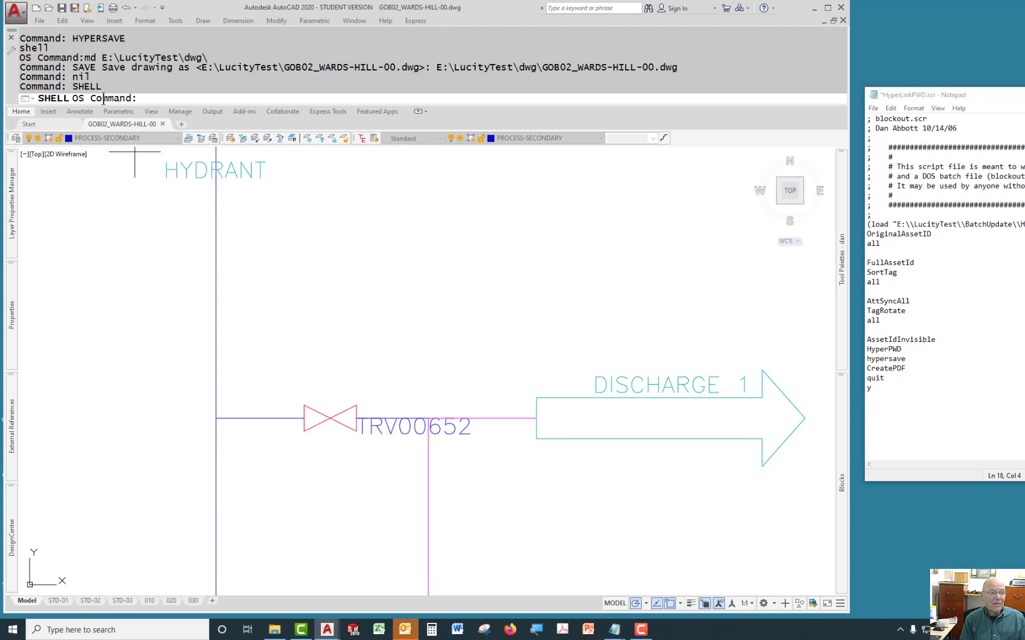
key(Escape)
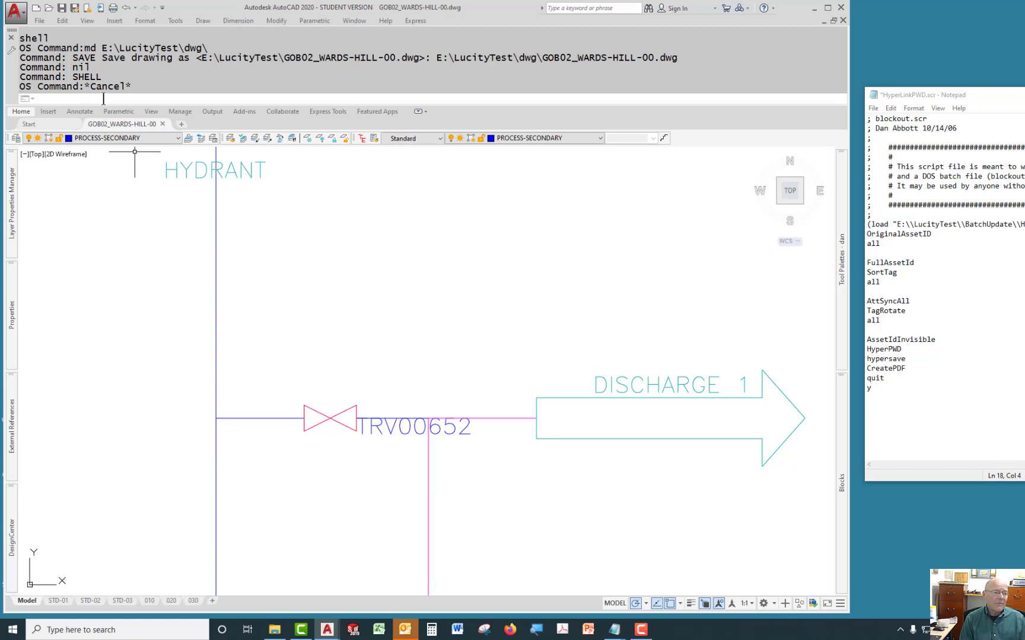
Open acad.pgp in Notepad by entering (startapp "notepad" (findfile "acad.pgp")) at the command line.
text(()
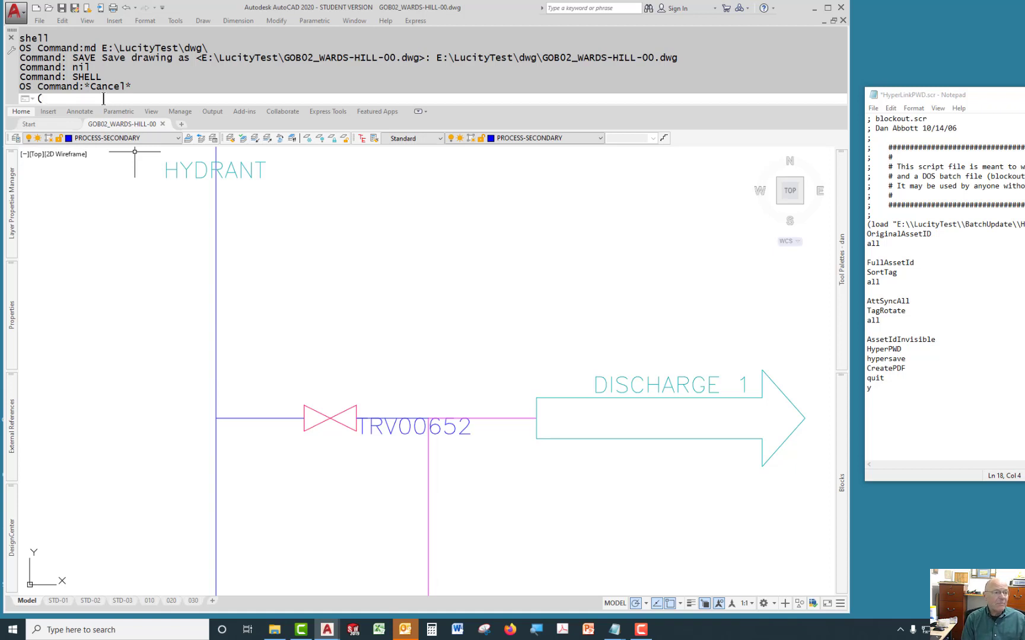
text(startapp "not)
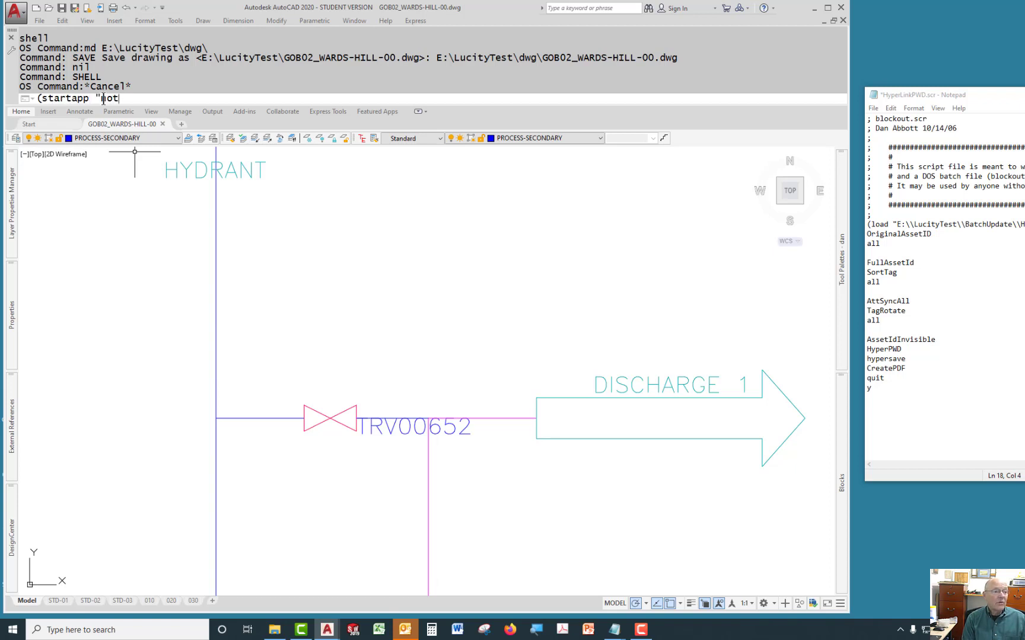
text(epad" (findfile ")
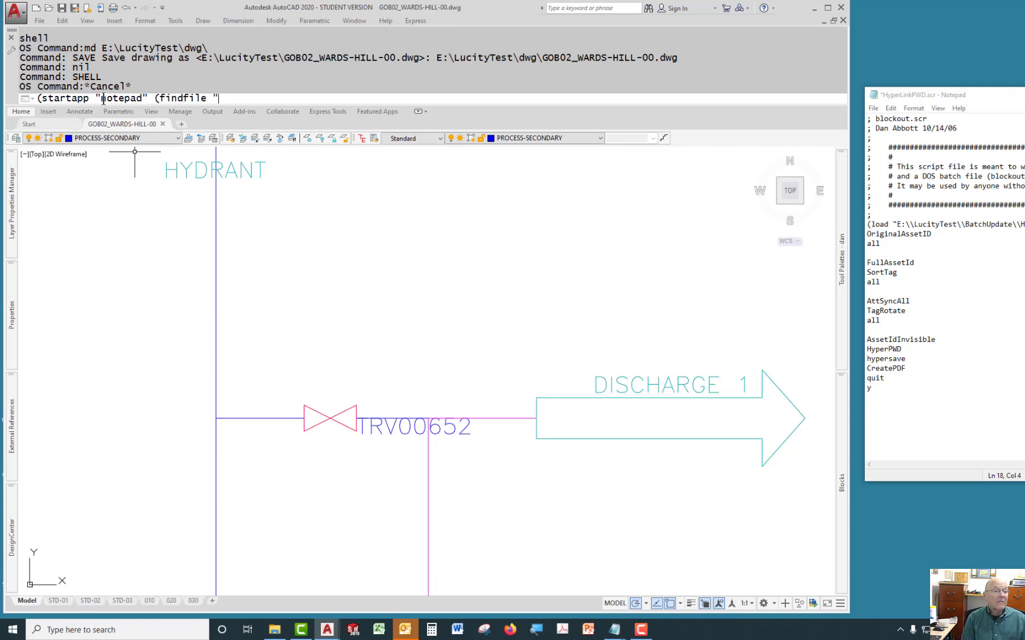
text(acad.pgp")
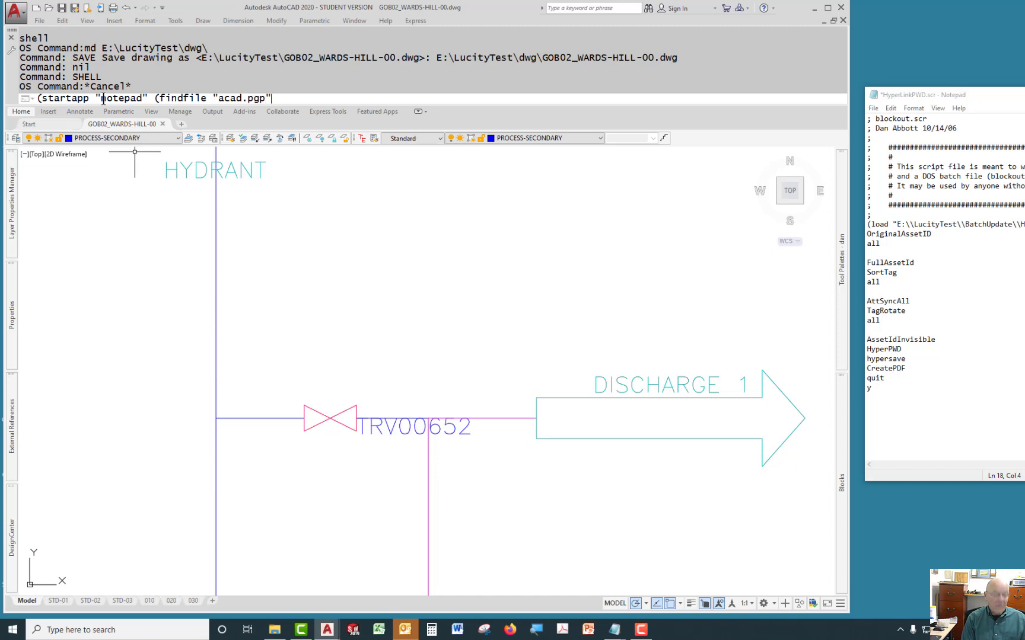
text()))
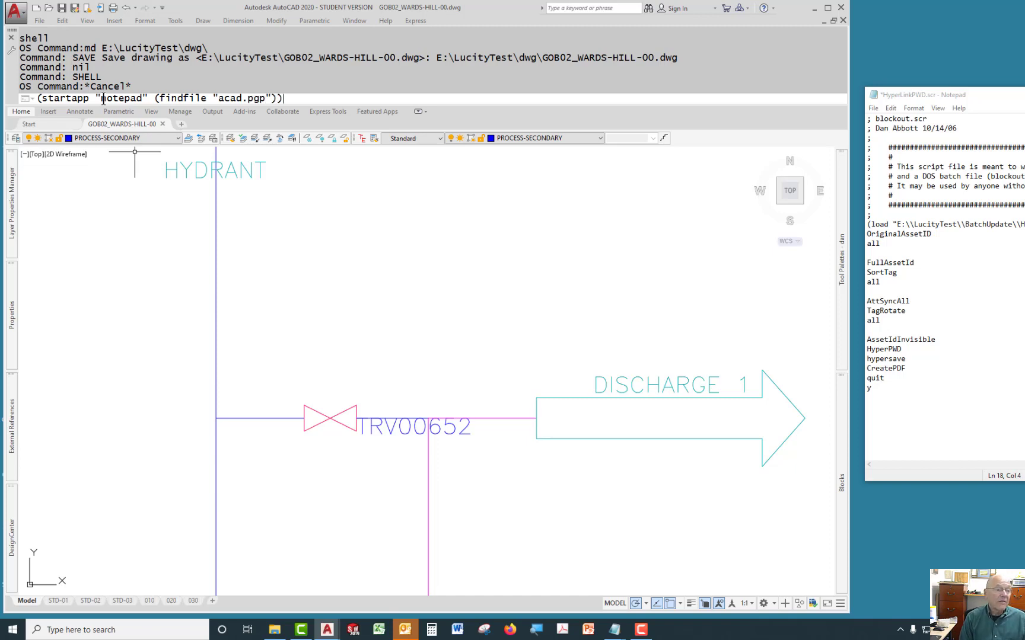
key(Return)
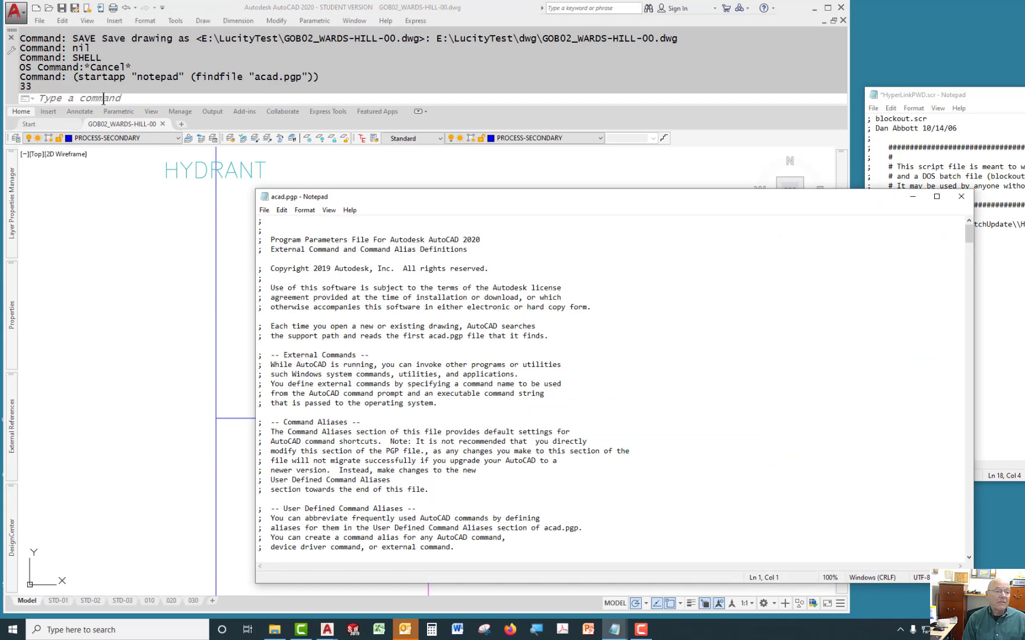
Delete the repeated SHELL,,0,*OS Command:, lines at the end of acad.pgp, keeping only one.
drag(457, 197, 413, 109)
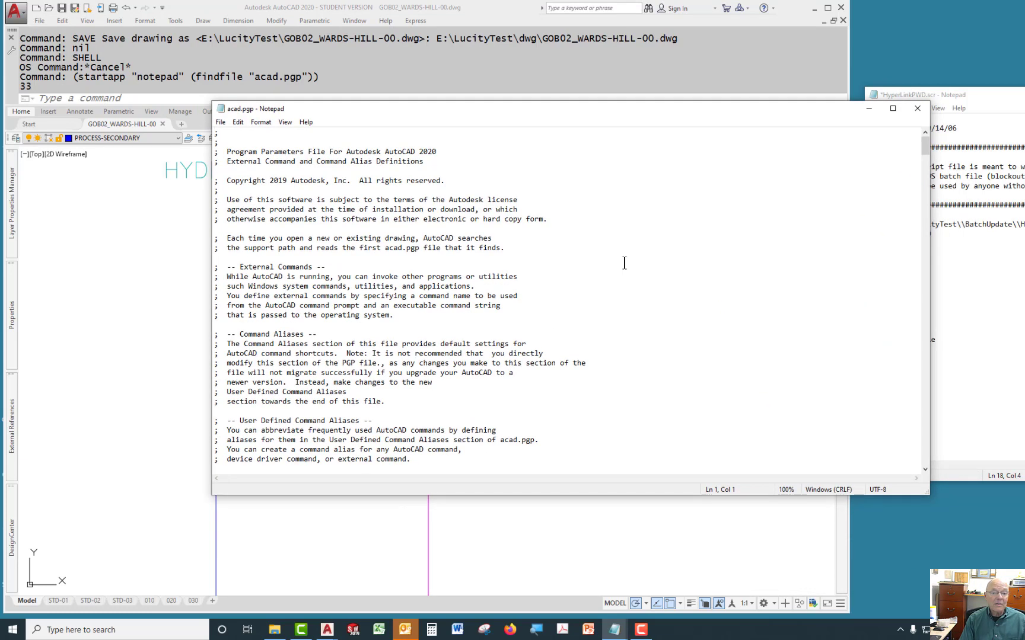
drag(925, 149, 907, 452)
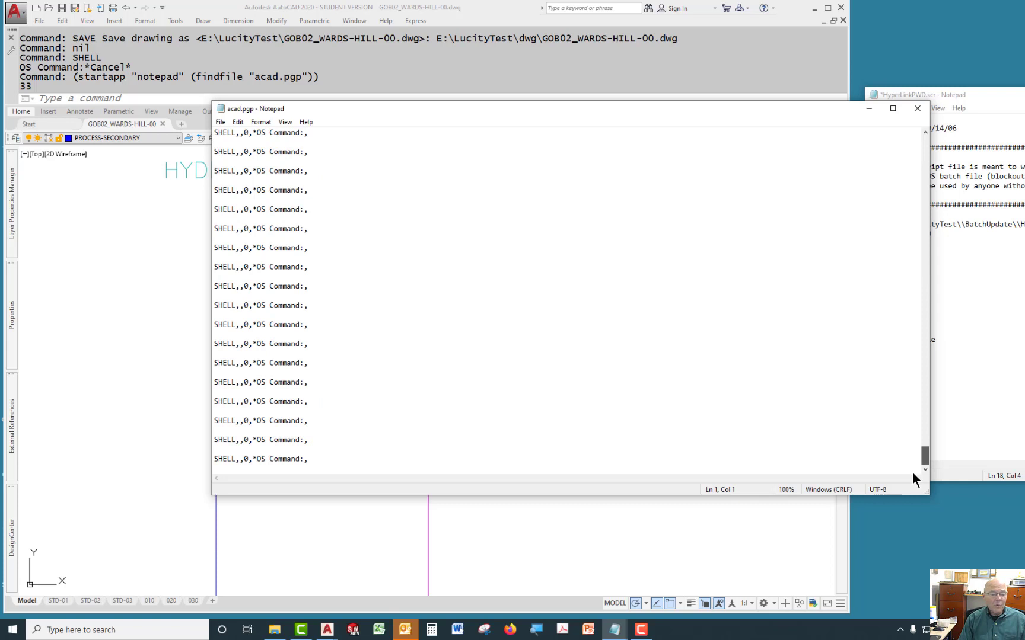
scroll(687, 359, up, 1)
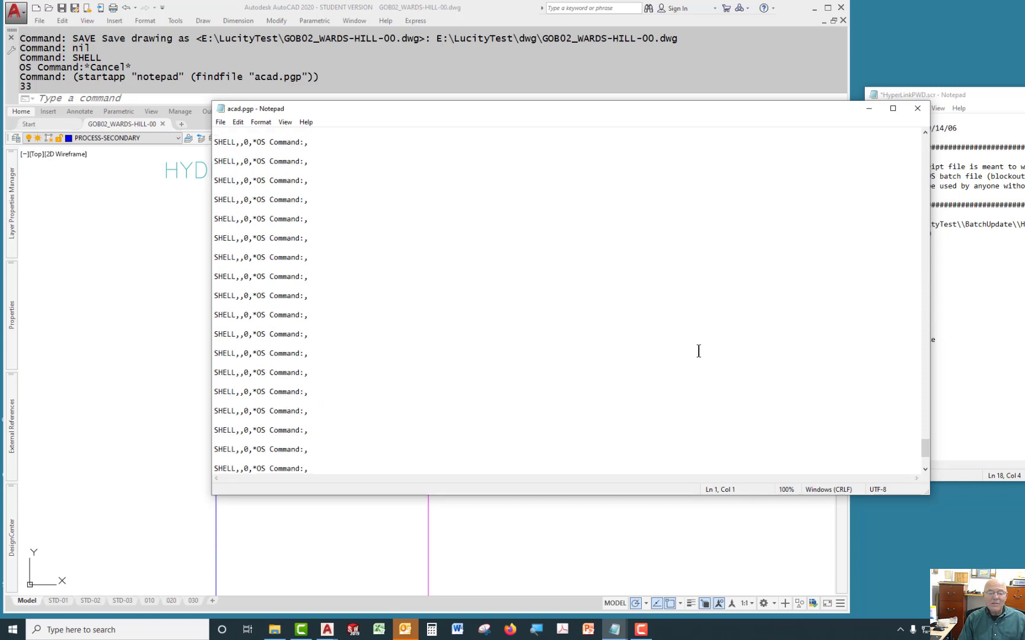
scroll(758, 354, up, 3)
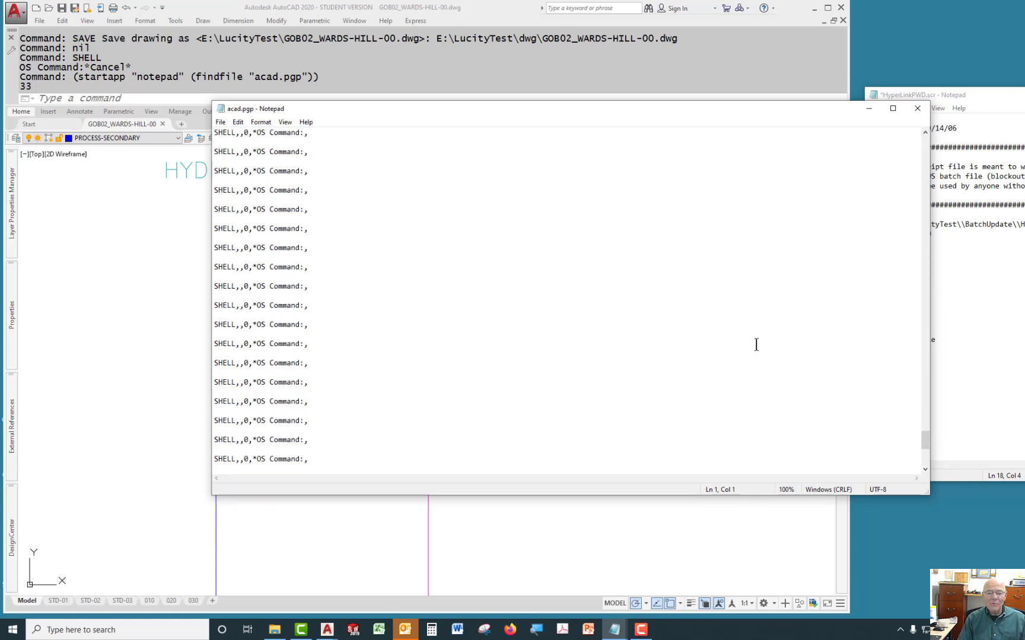
scroll(672, 327, up, 5)
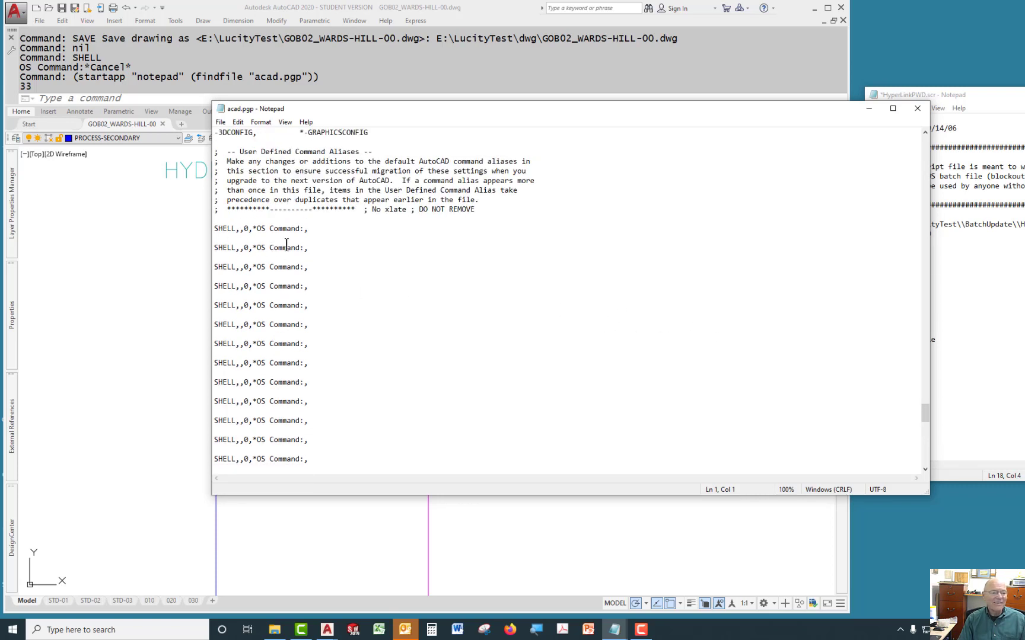
scroll(279, 379, down, 5)
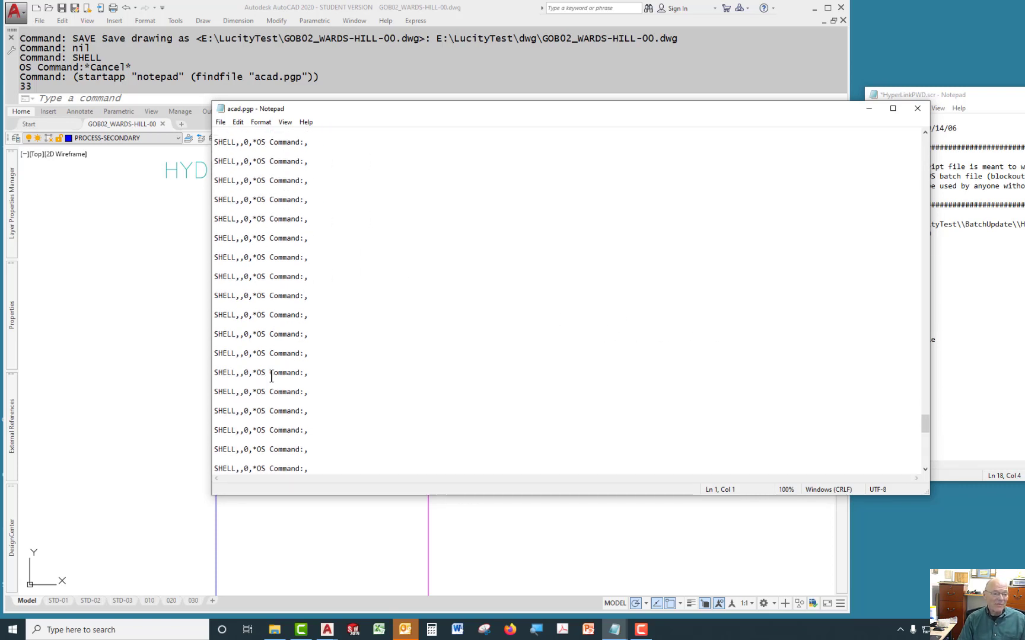
scroll(285, 397, down, 2)
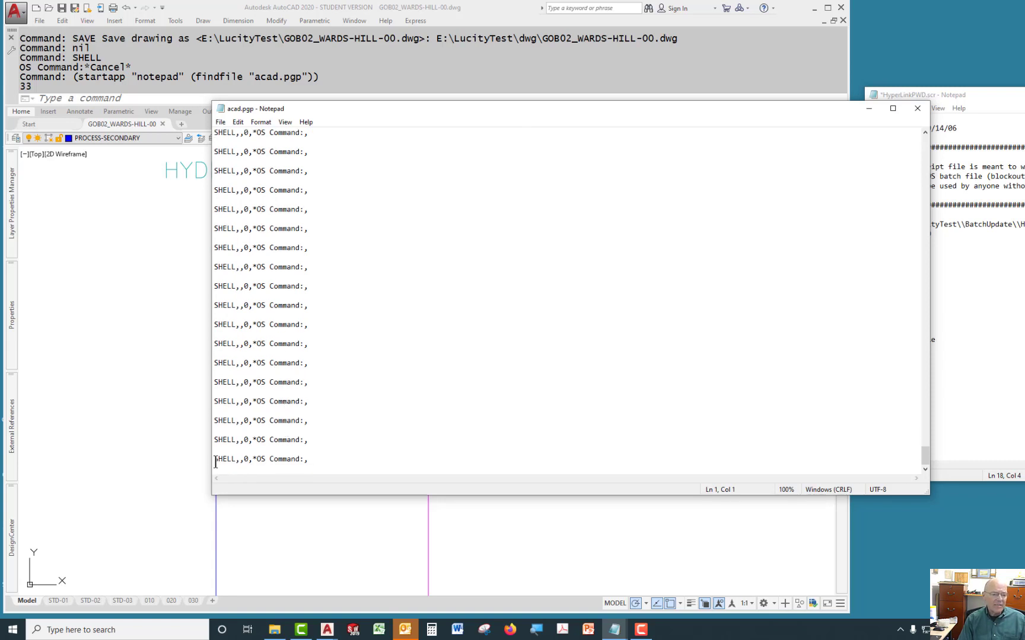
double_click(246, 459)
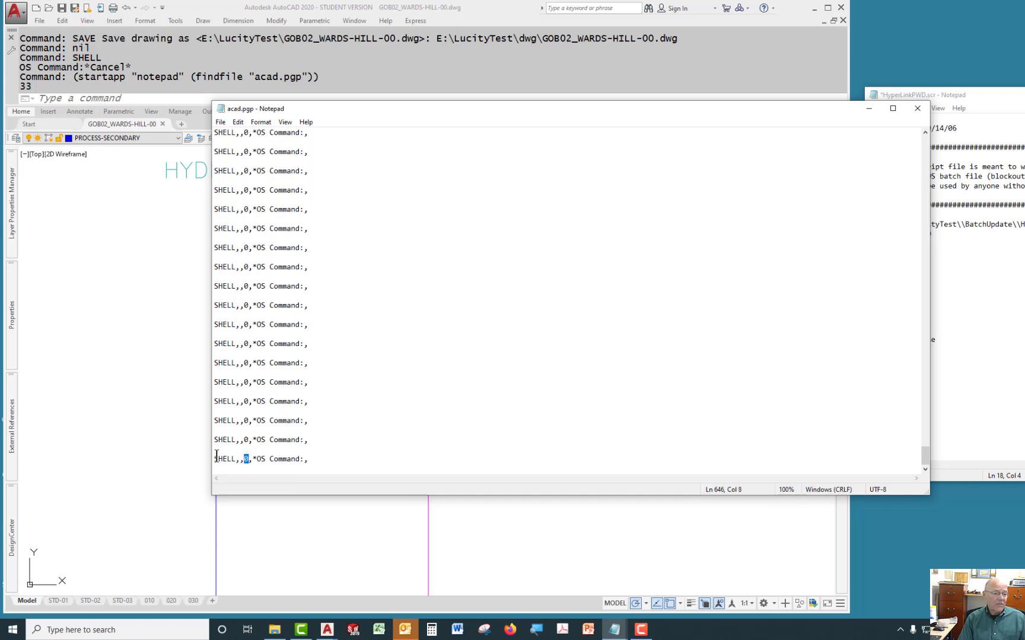
drag(323, 459, 212, 401)
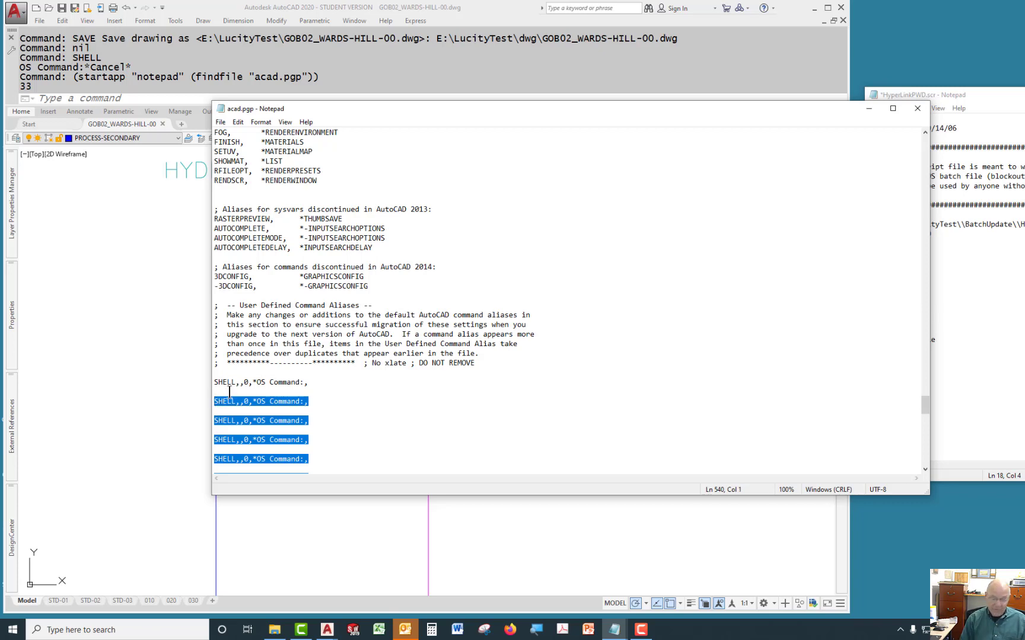
key(Delete)
key(BackSpace)
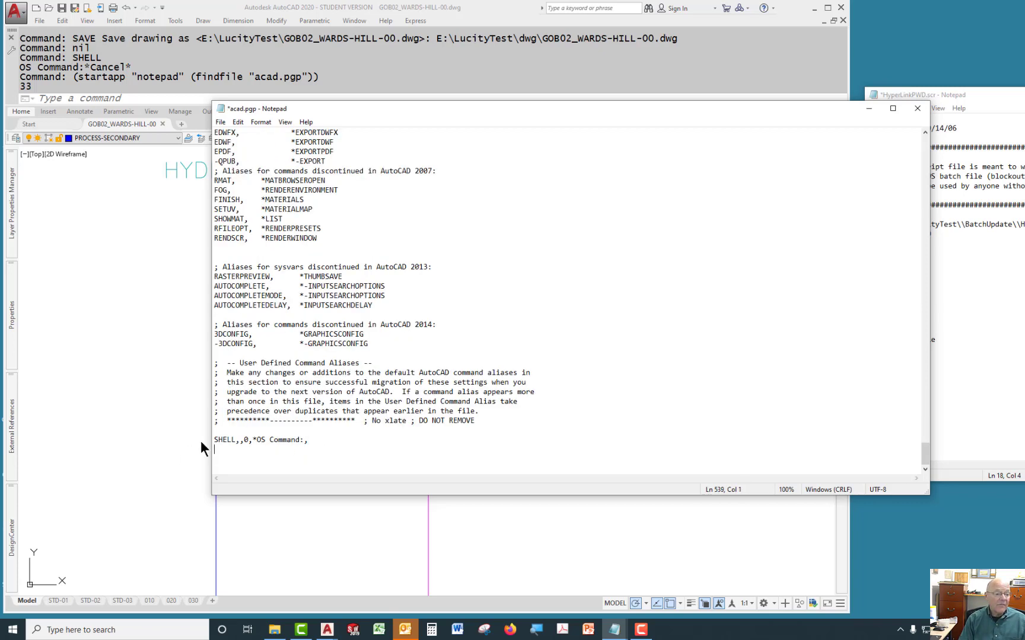
Delete the remaining SHELL alias line from the User Defined Command Aliases section.
drag(319, 439, 188, 441)
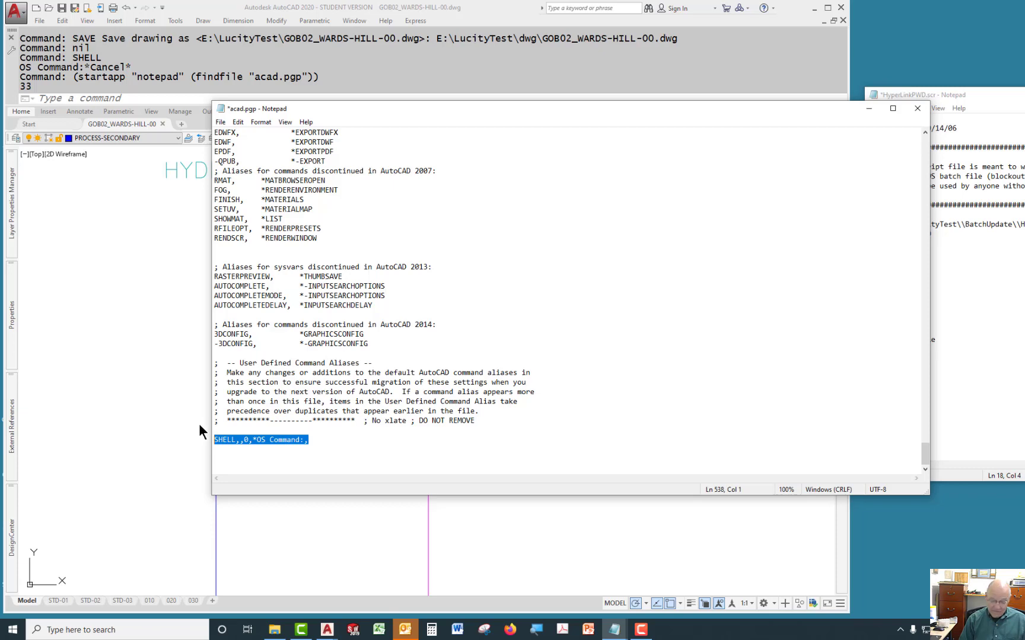
key(BackSpace)
key(BackSpace)
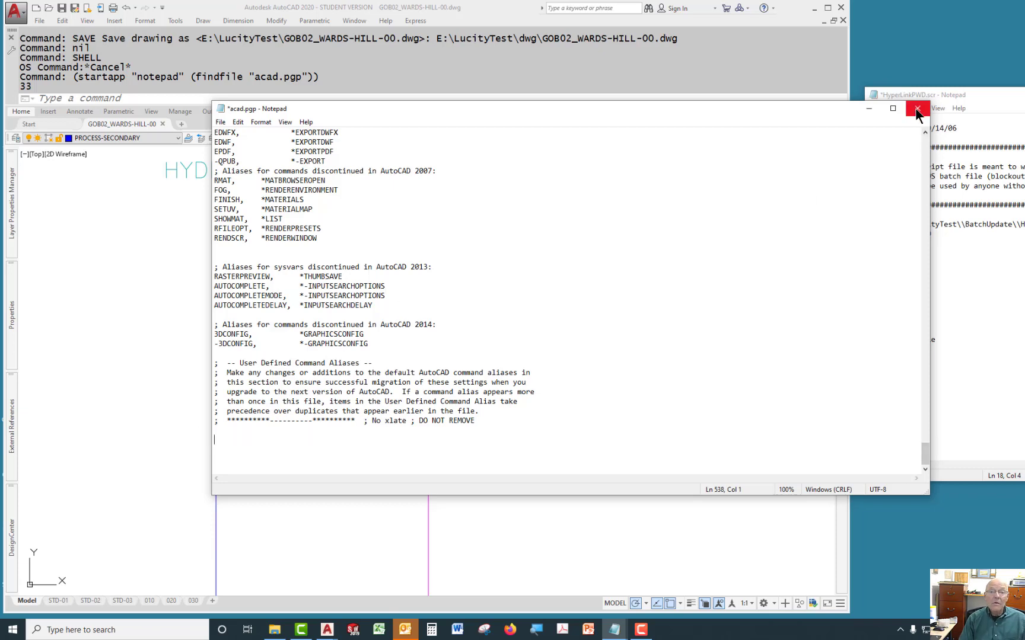
Save and close the edited acad.pgp file.
drag(924, 450, 924, 171)
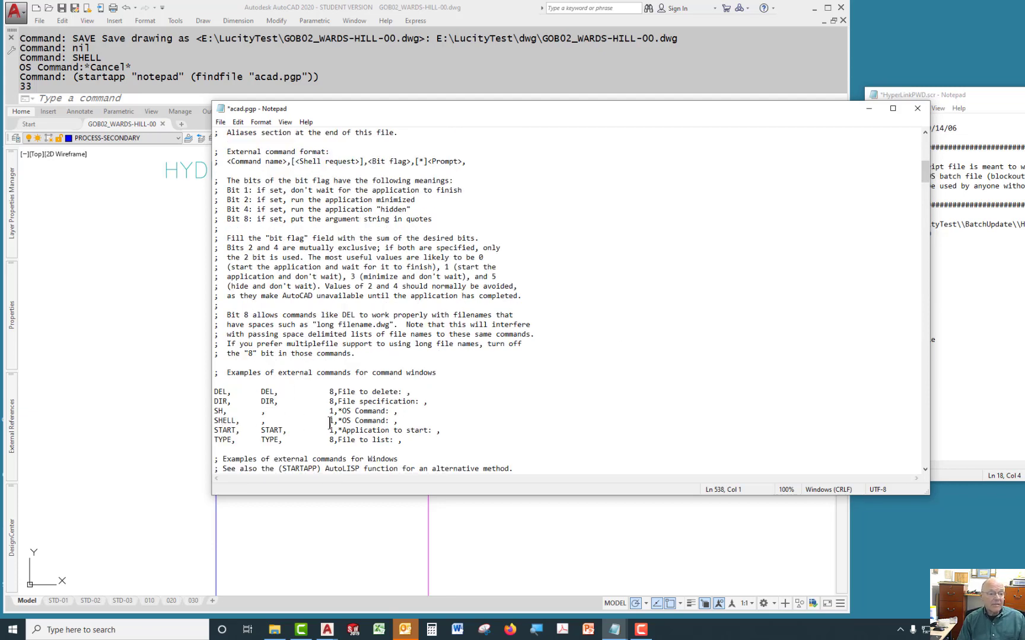
scroll(356, 381, up, 6)
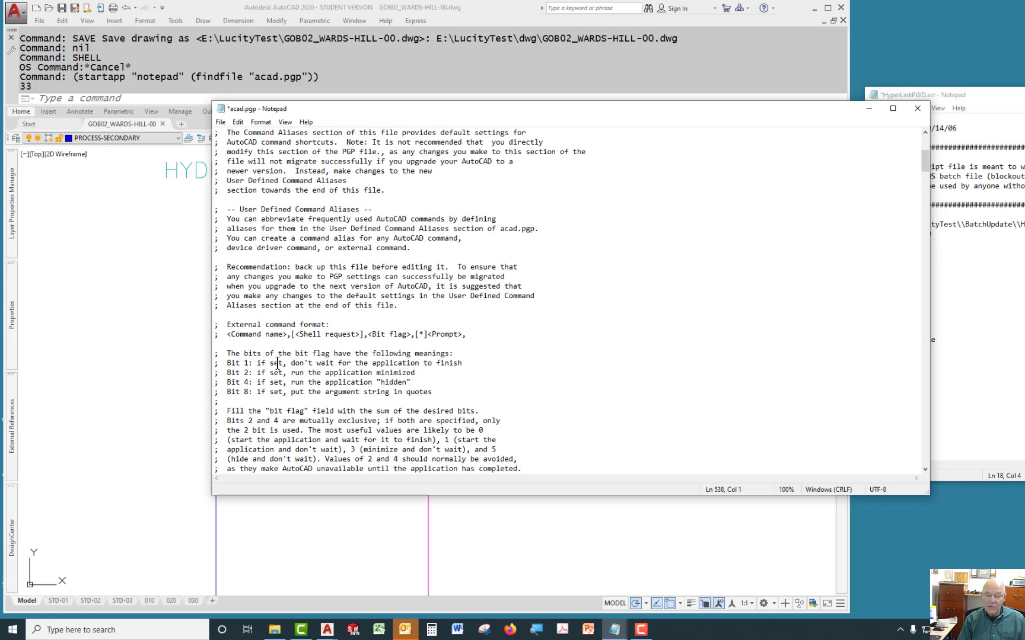
click(455, 353)
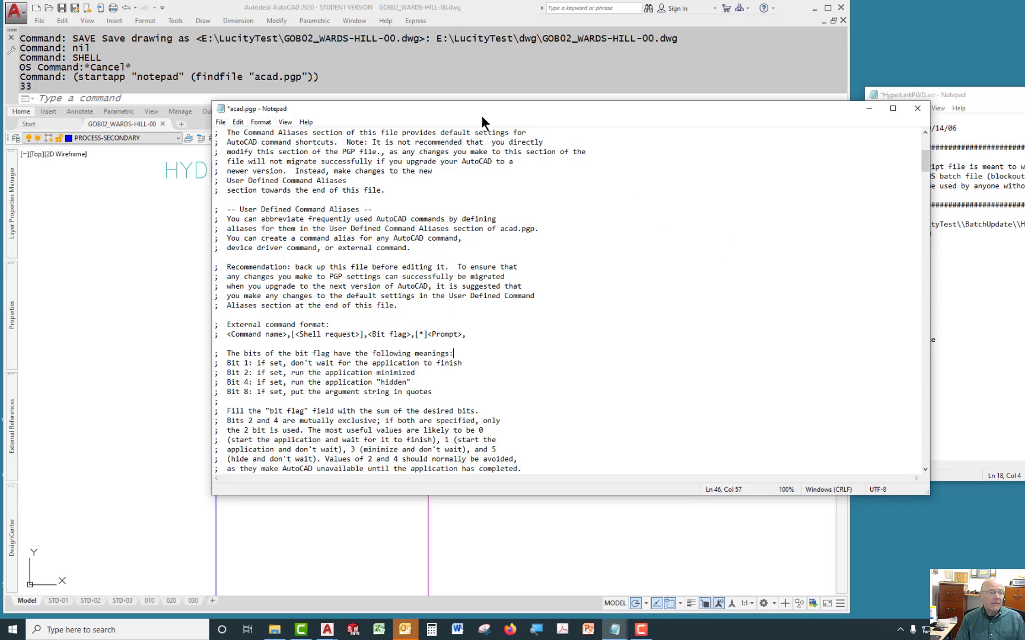
click(916, 109)
click(483, 325)
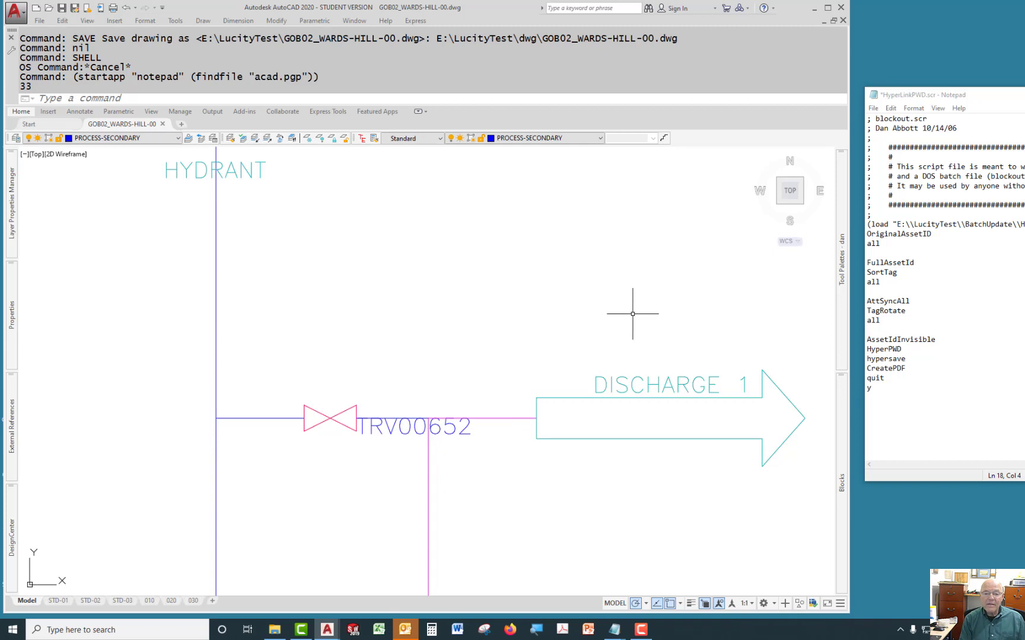
Run the CreatePDF command to plot the drawing's layouts to PDF.
text(create)
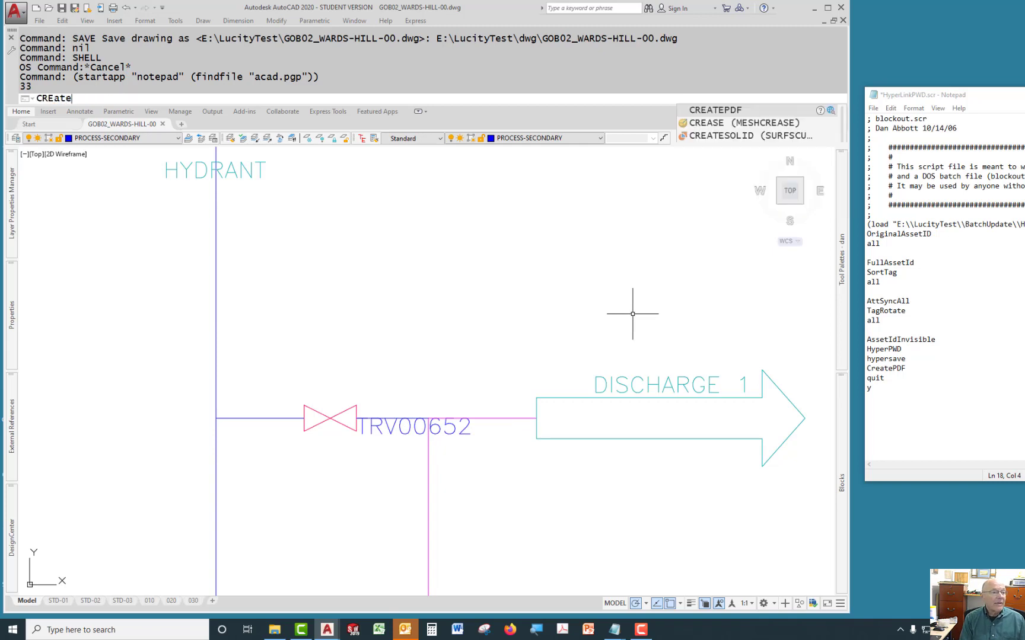
key(Return)
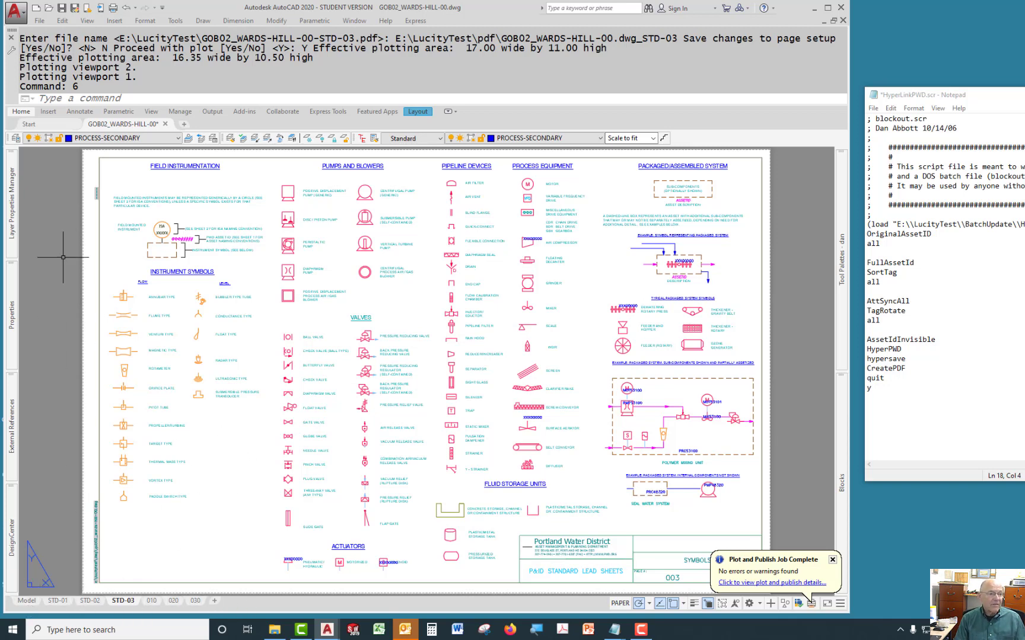
Turn off Show results in viewer in the custom properties of the DWG To PDF.pc3 plotter configuration.
click(38, 20)
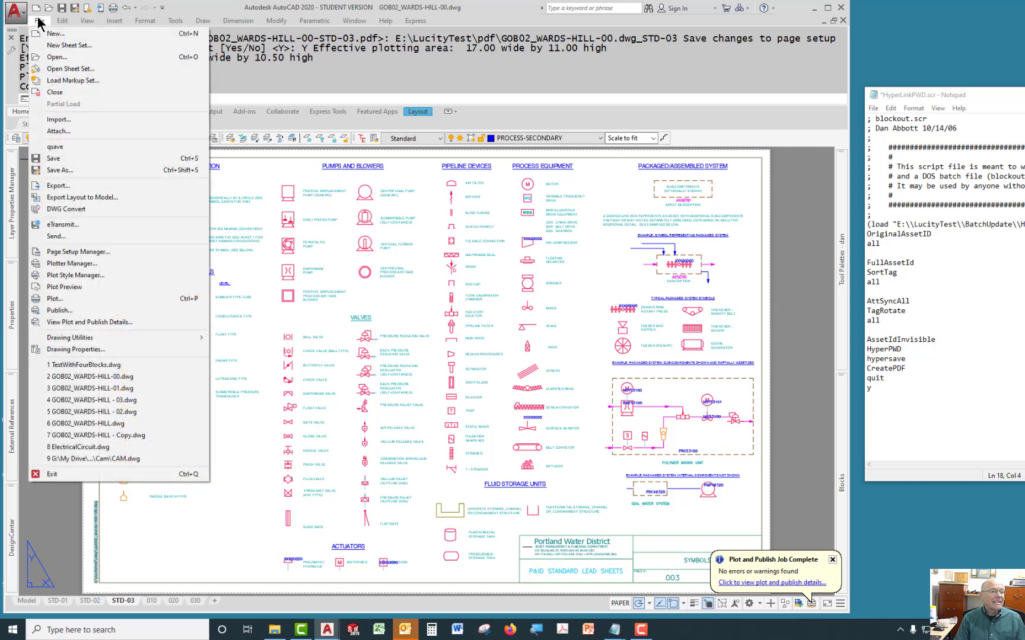
click(70, 264)
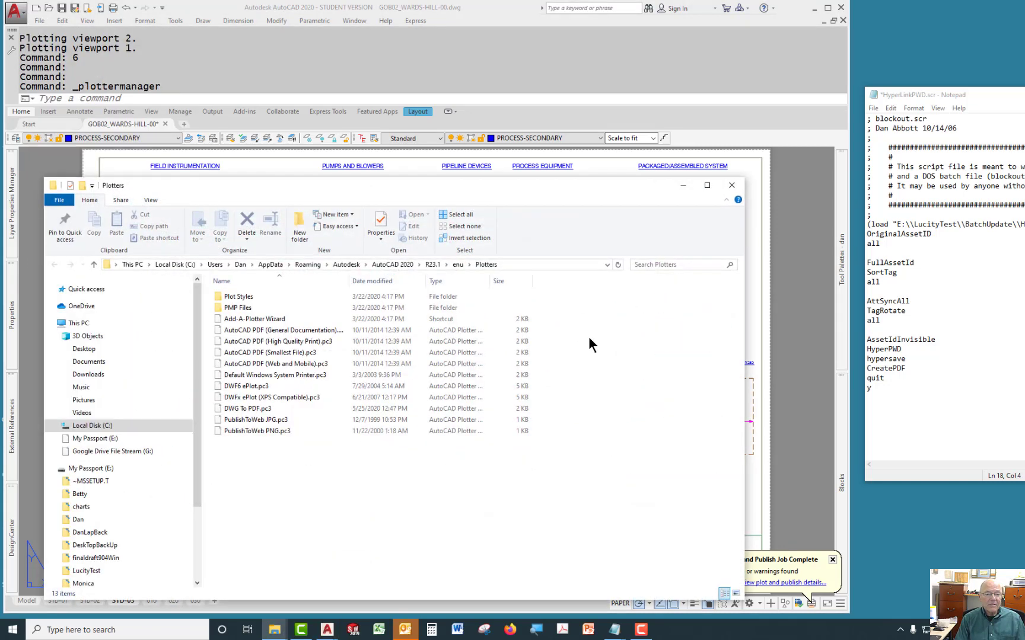
double_click(239, 410)
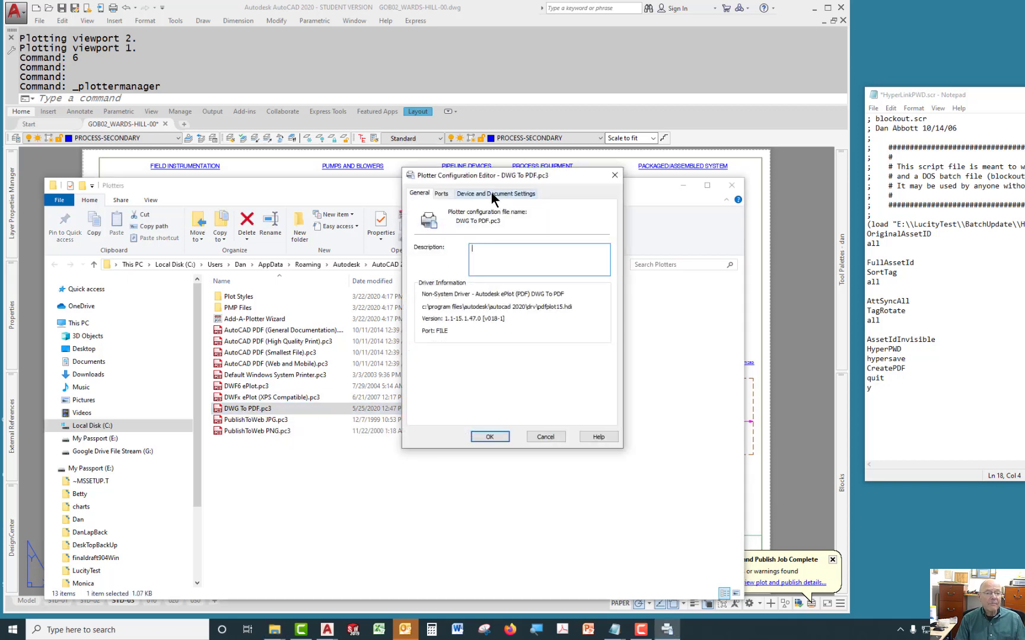
click(491, 193)
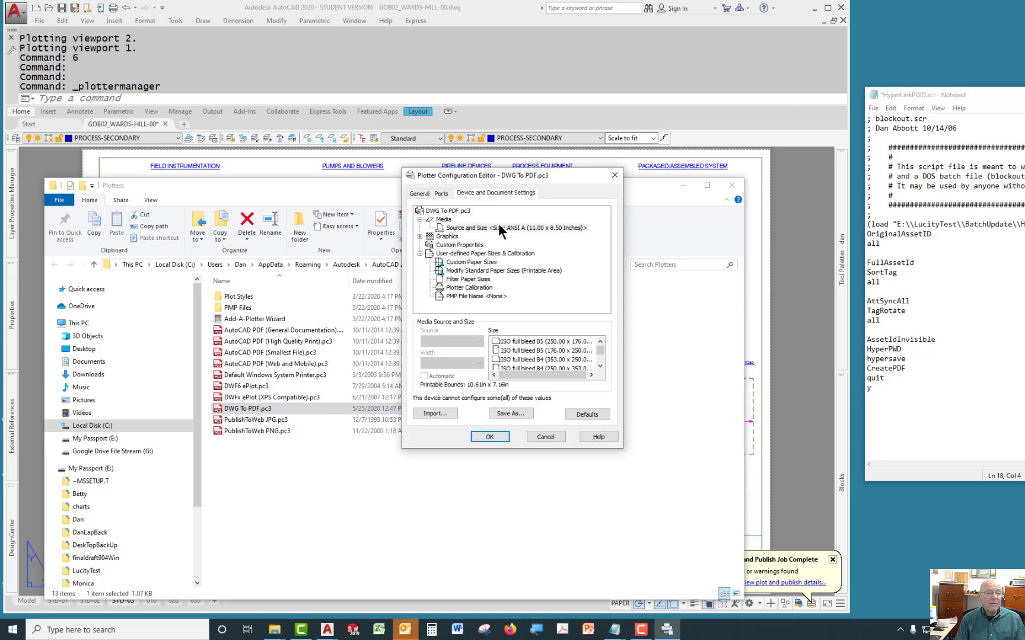
click(460, 245)
click(539, 368)
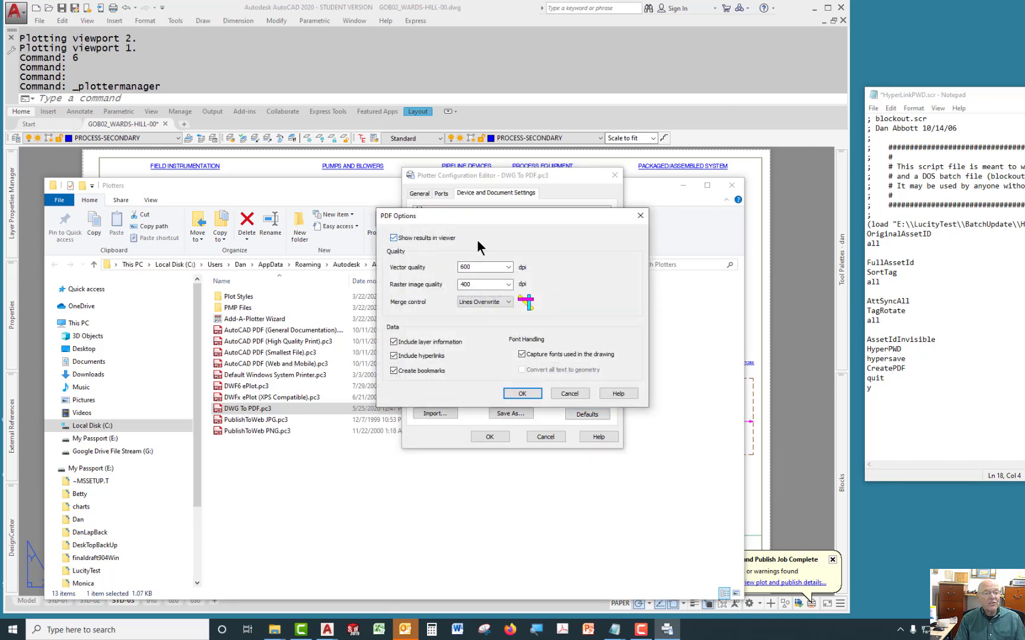
click(394, 237)
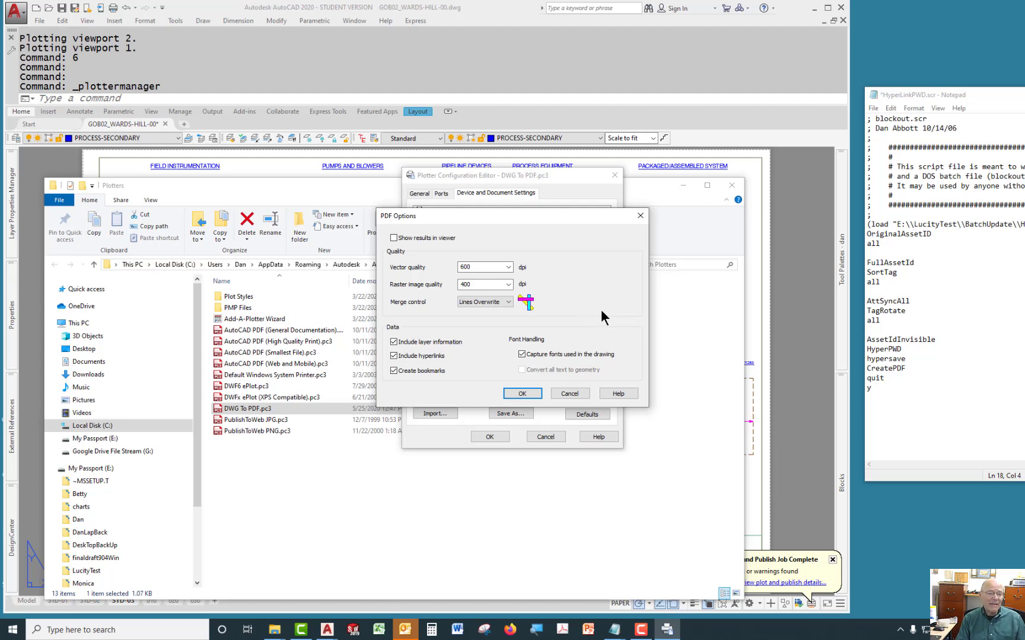
click(640, 216)
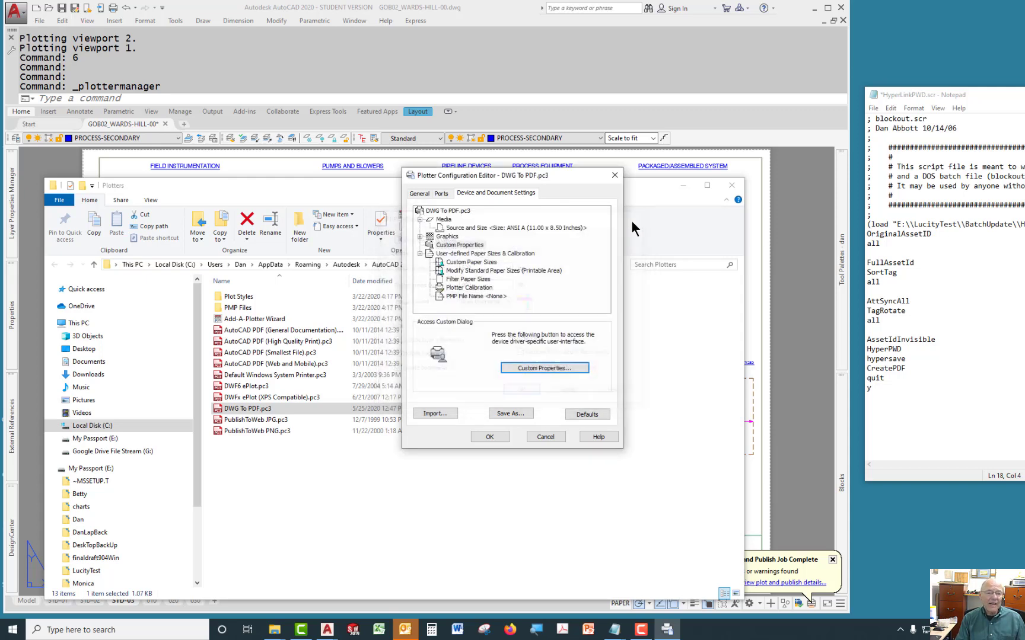
click(615, 175)
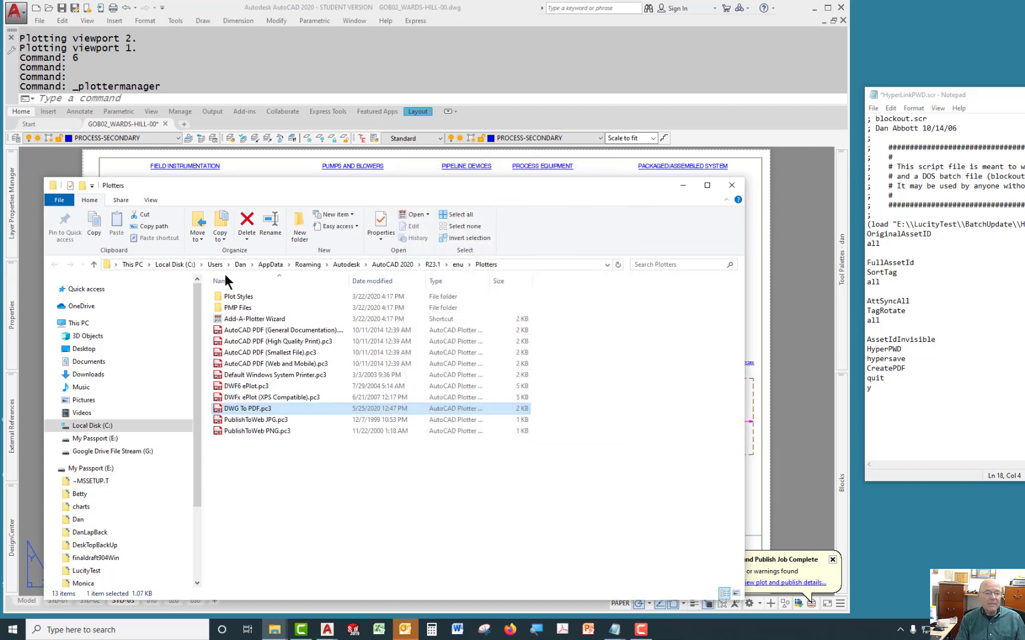
Close the Plotters folder, close the drawing without saving, and exit AutoCAD.
click(800, 229)
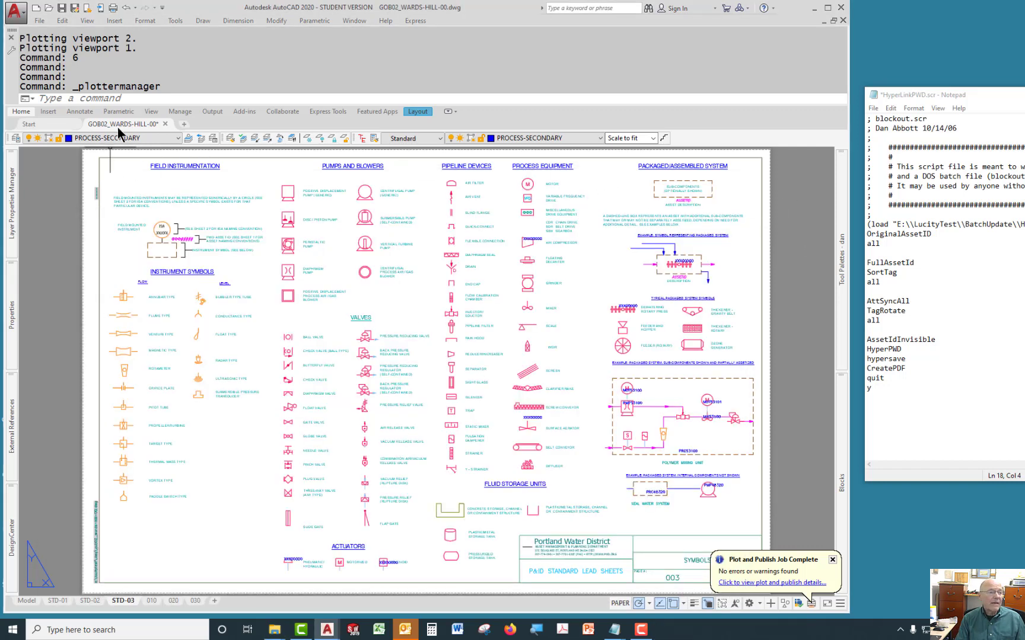
click(165, 123)
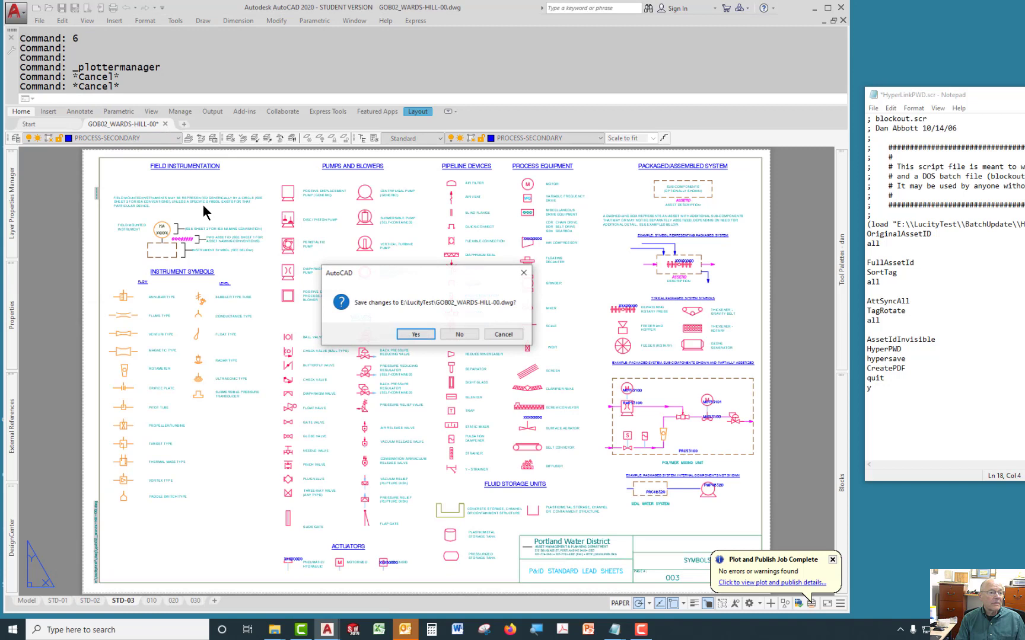
click(466, 335)
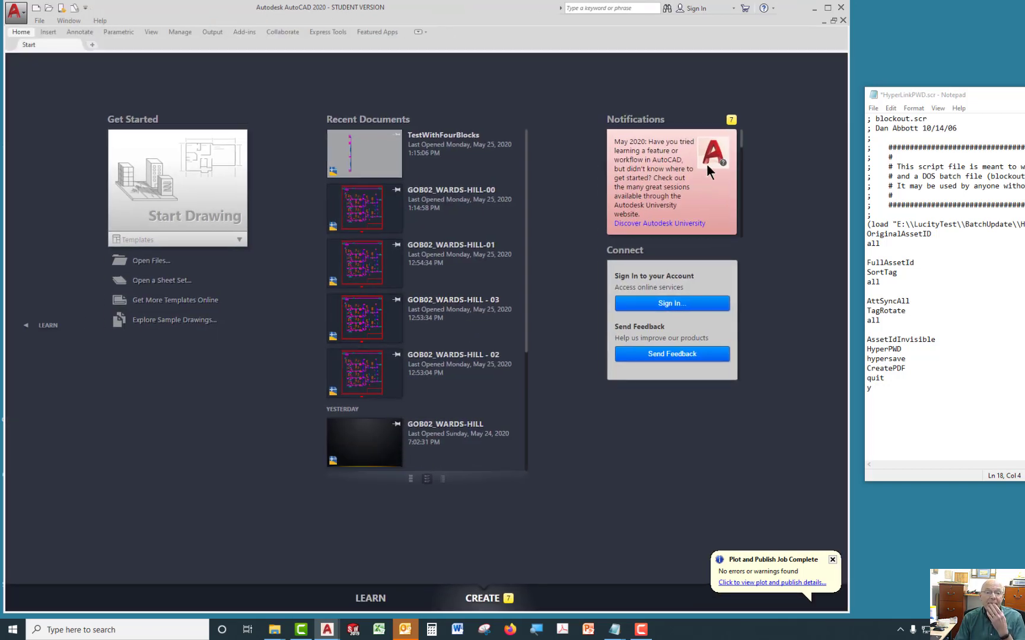
click(842, 7)
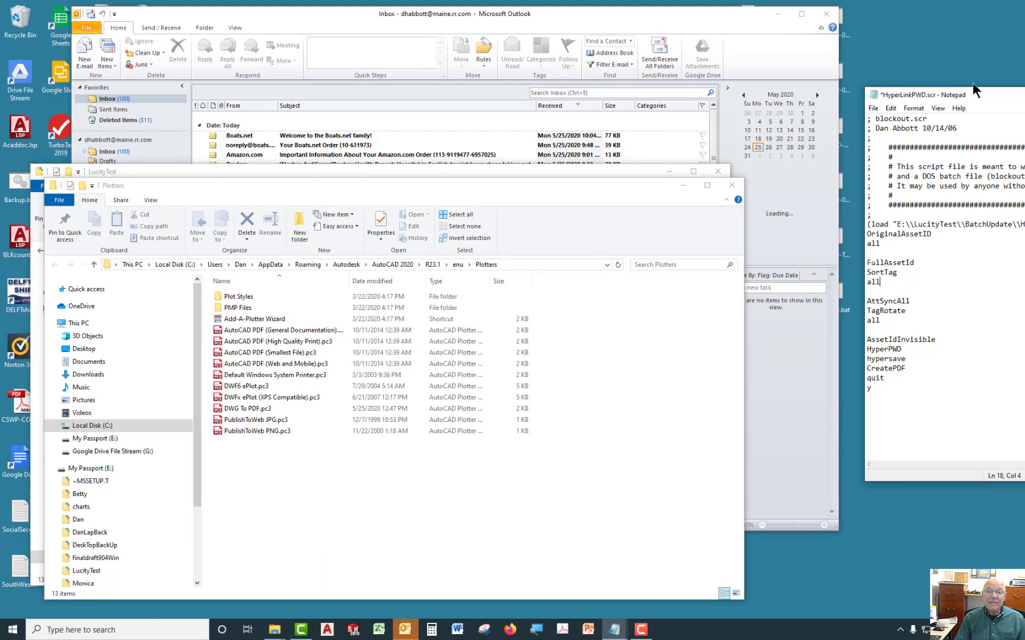
Close Outlook and the extra LucityTest folder window.
drag(975, 93, 1024, 97)
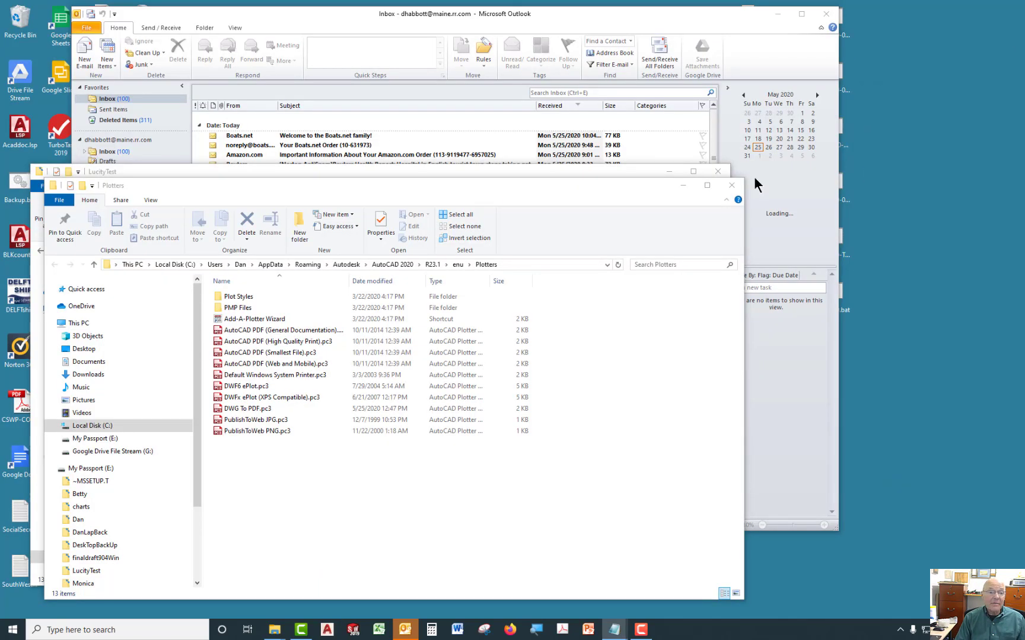
click(825, 14)
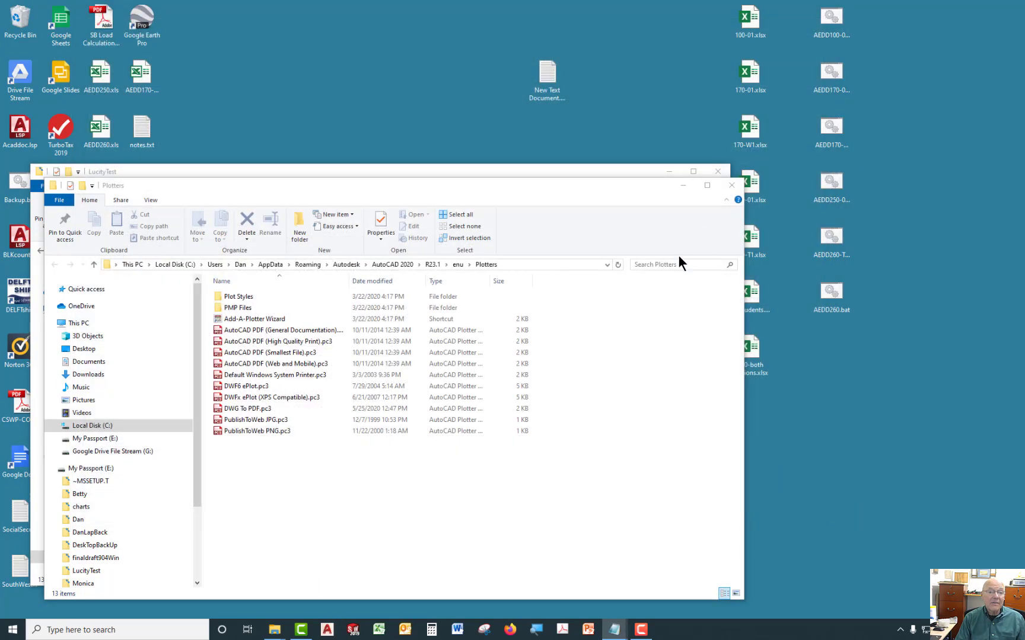
drag(627, 190, 672, 201)
click(719, 171)
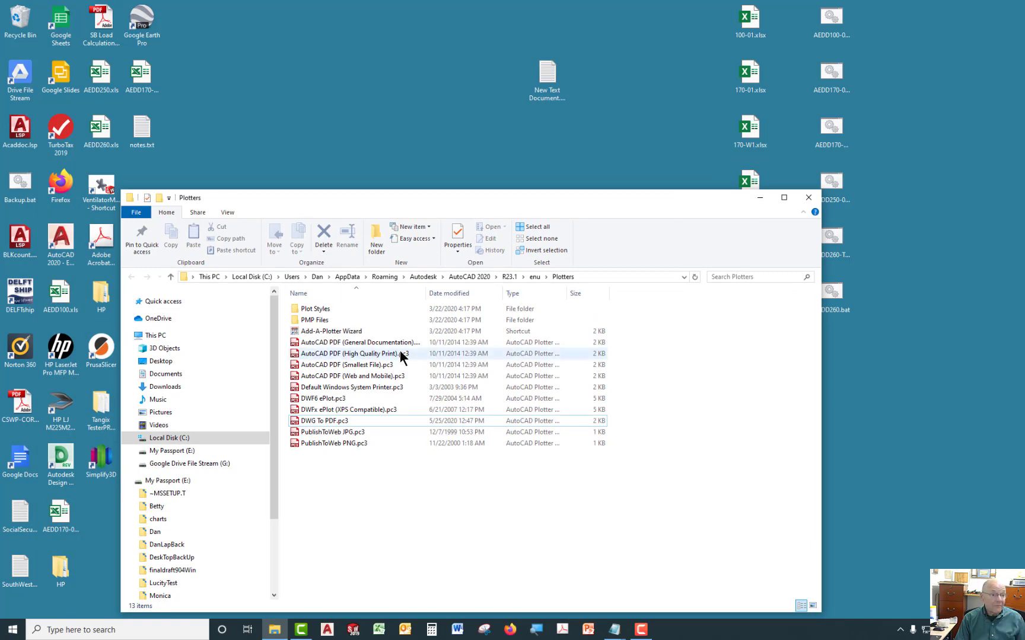
Open the LucityTest folder on the E: drive, check the pdf folder, and delete the pdf folder.
click(172, 450)
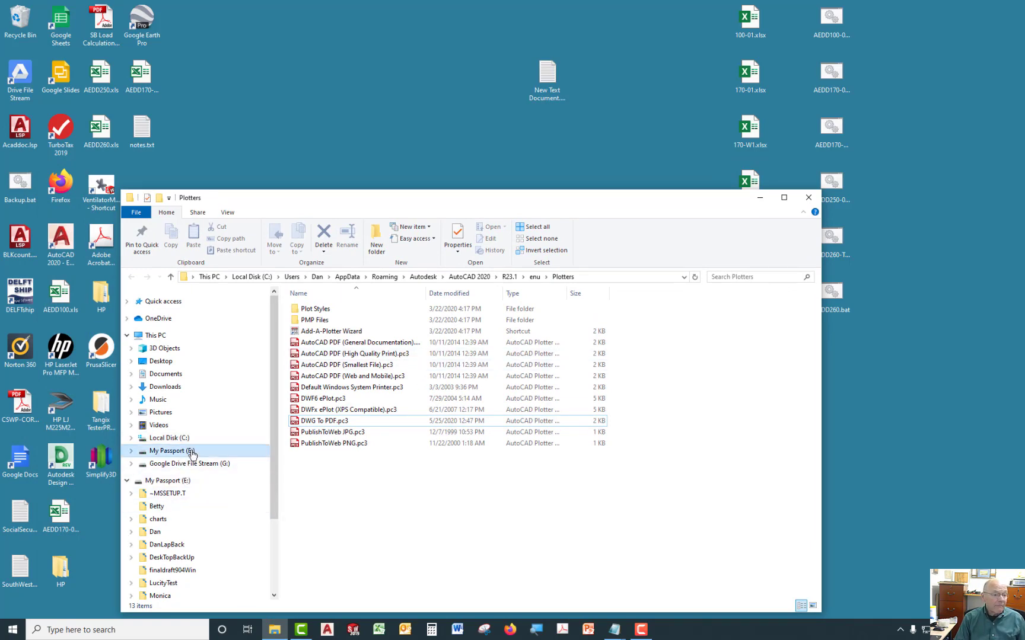
click(318, 387)
double_click(318, 388)
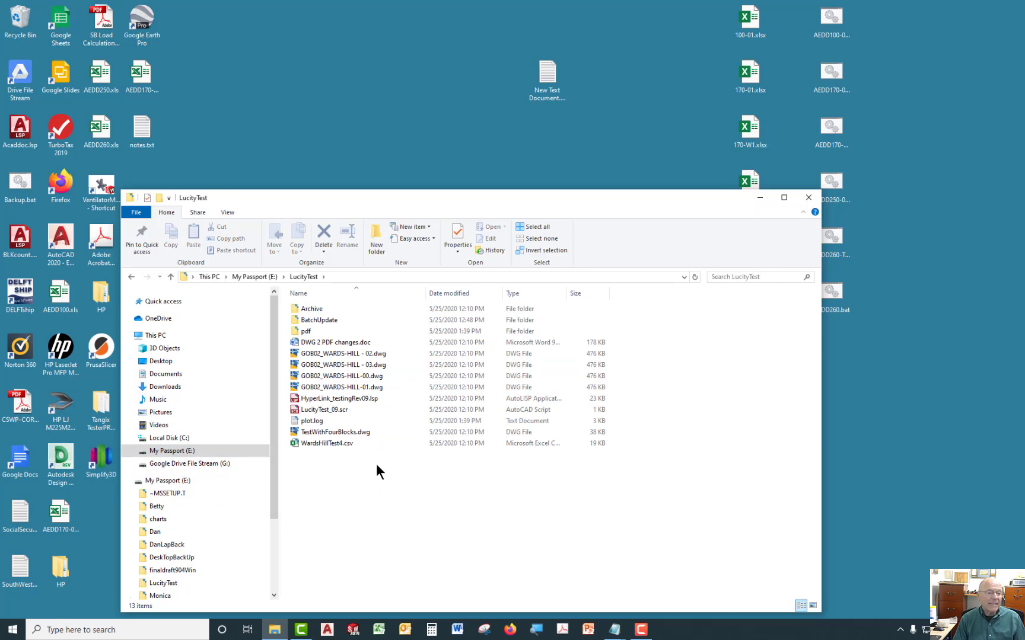
click(294, 330)
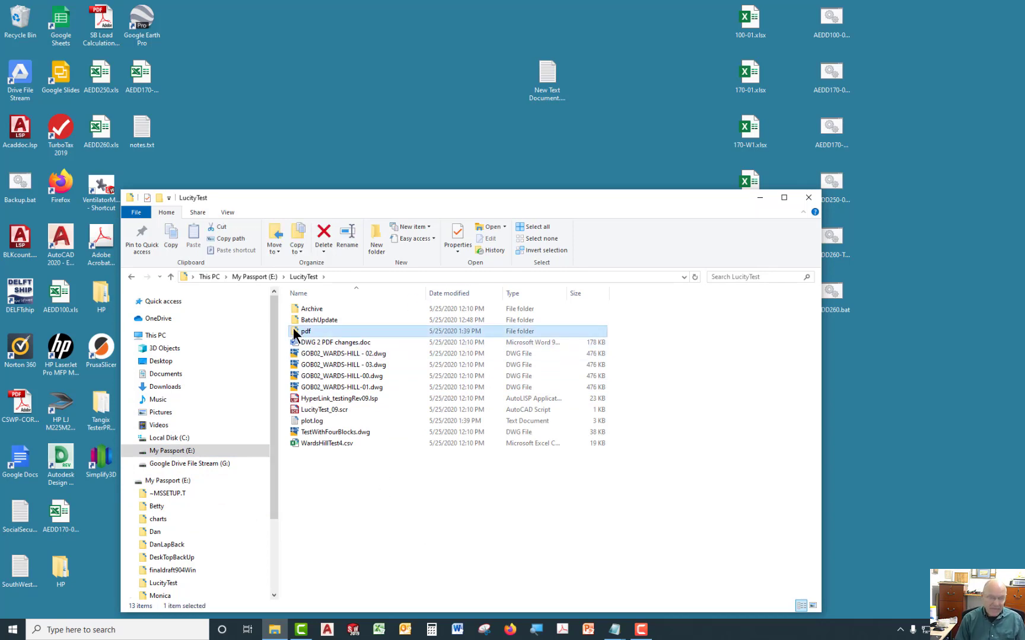
double_click(296, 329)
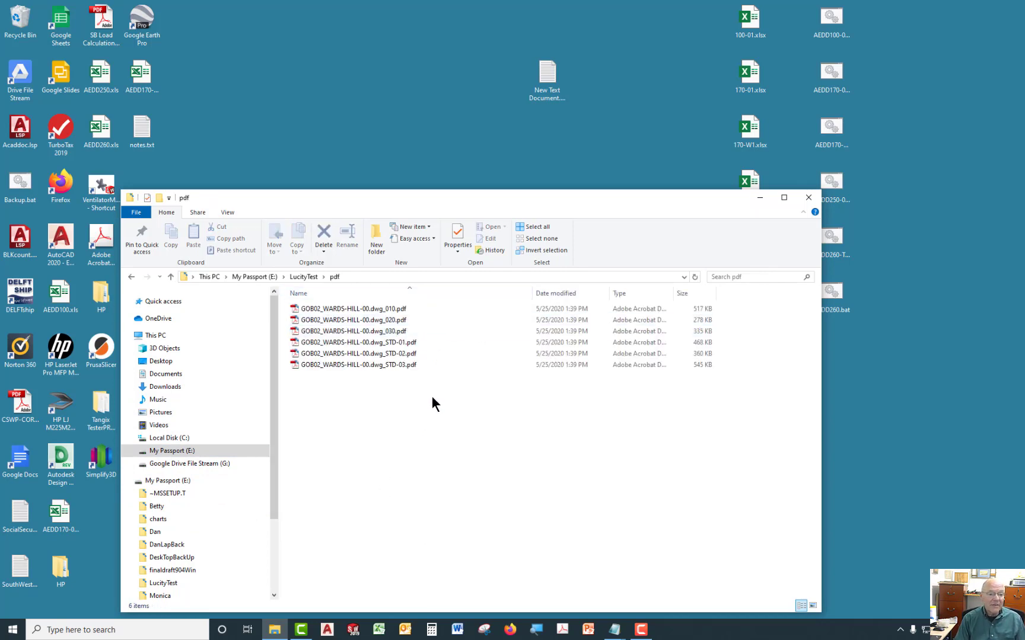
click(132, 277)
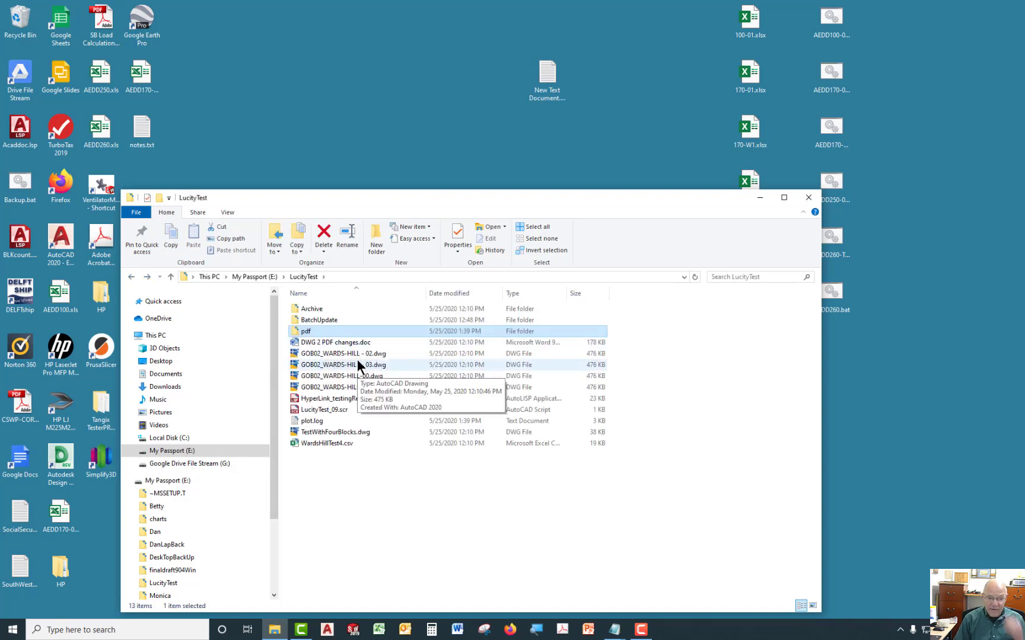
key(Delete)
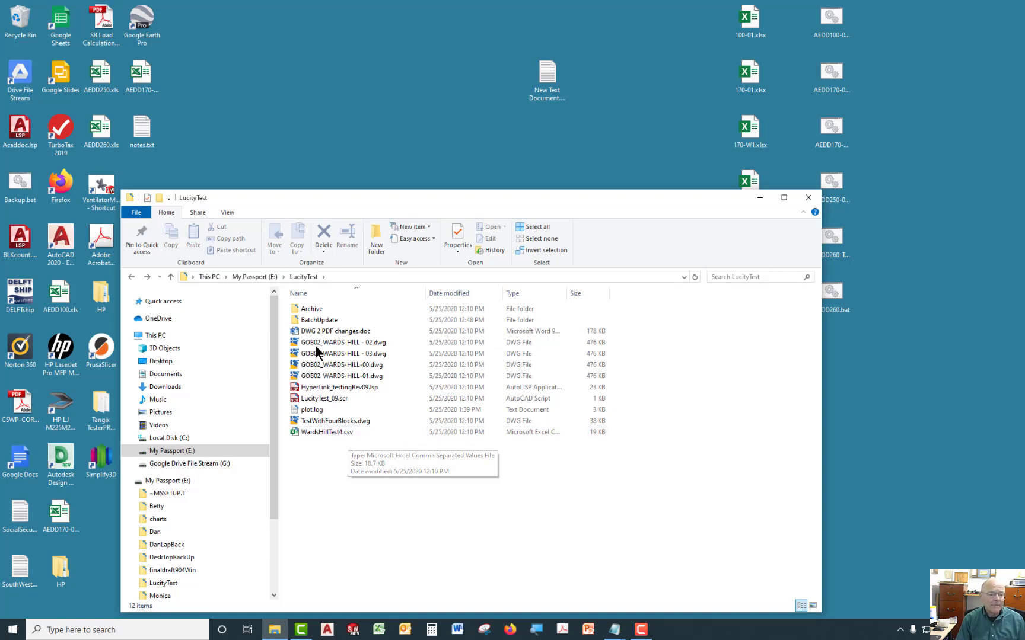
Open HyperLinkPWD.bat from the BatchUpdate folder in Notepad and examine its for loop command.
click(307, 320)
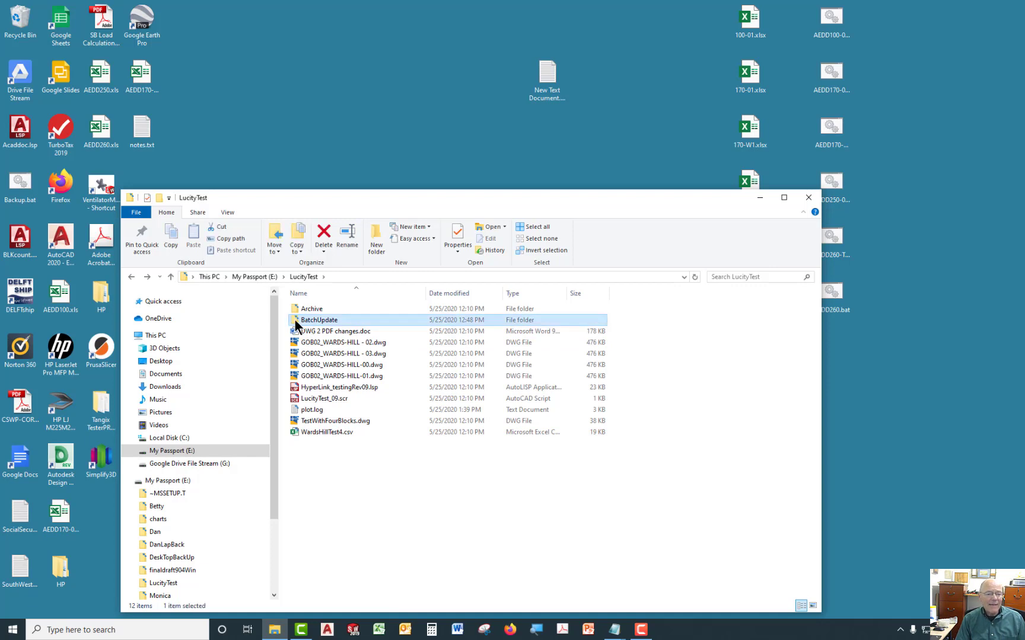
double_click(295, 321)
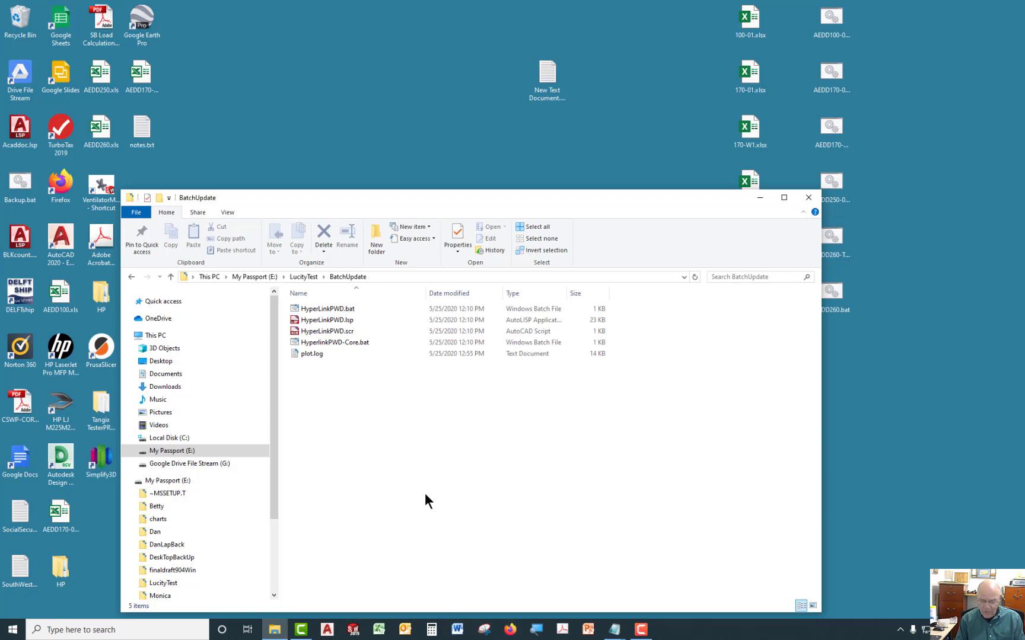
key(alt+Tab)
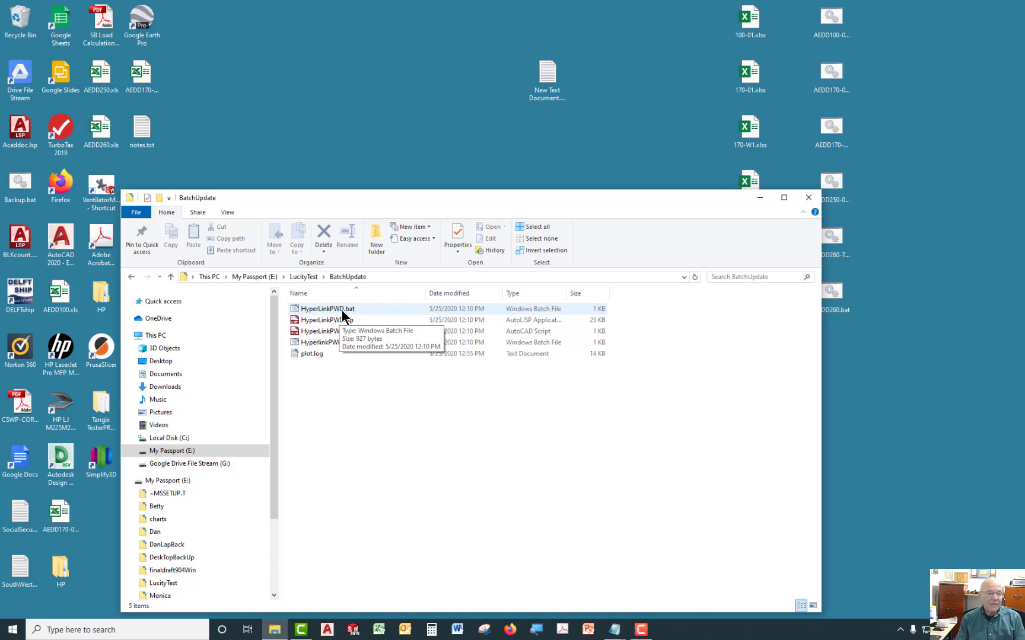
click(328, 312)
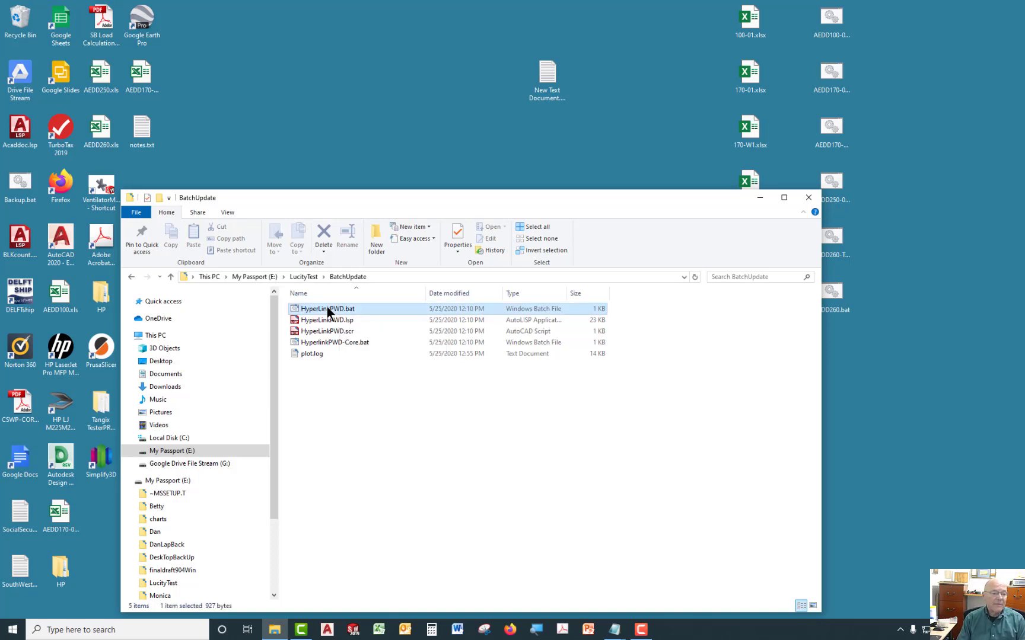
right_click(328, 312)
click(205, 332)
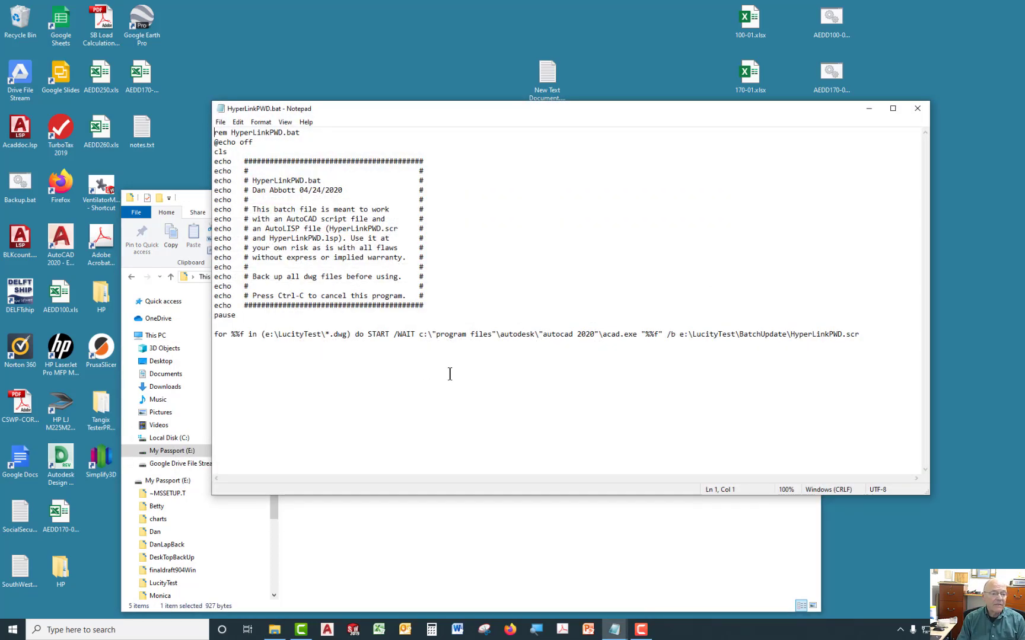
double_click(225, 334)
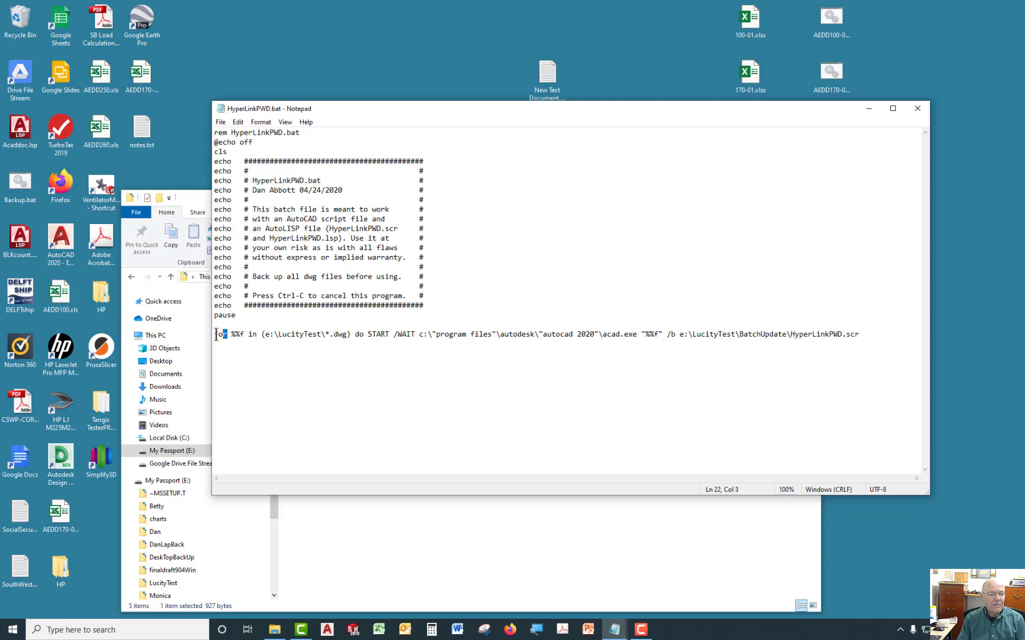
click(265, 384)
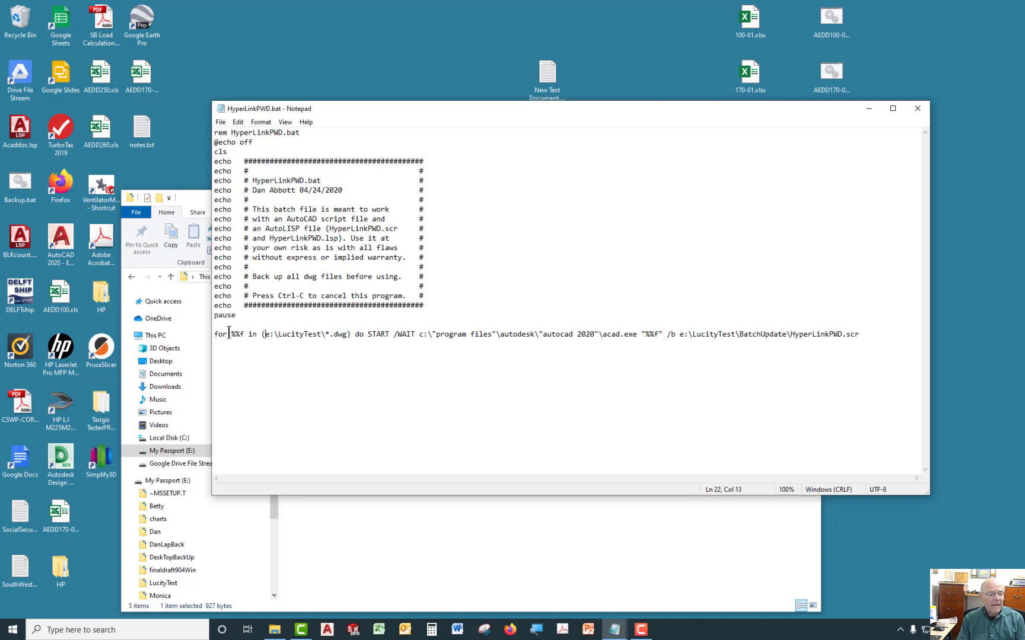
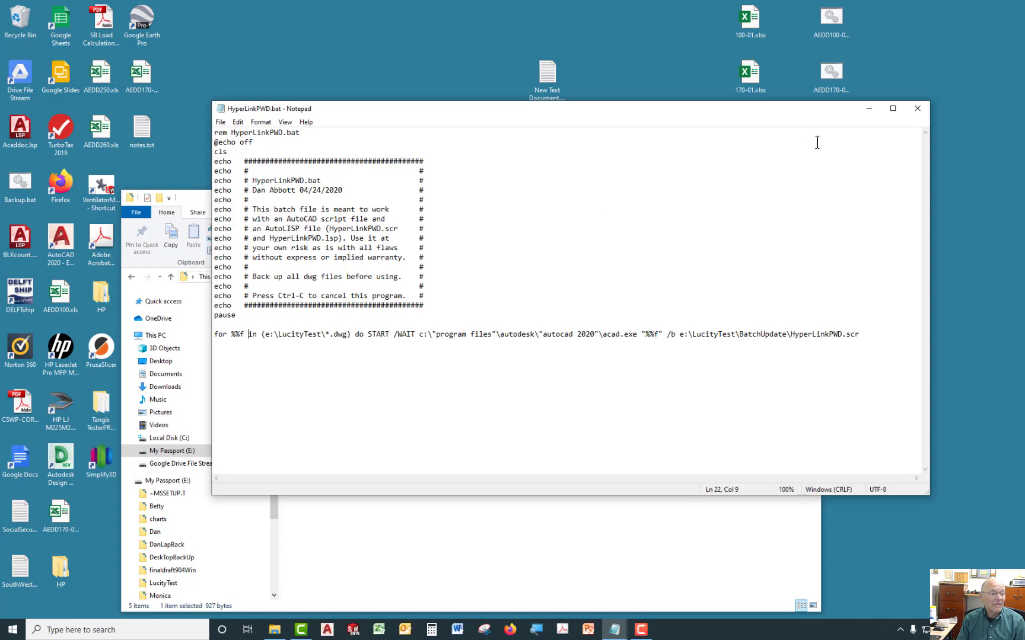
Close the batch file, then open HyperLinkPWD.scr in Notepad to review its script commands and close it.
click(917, 108)
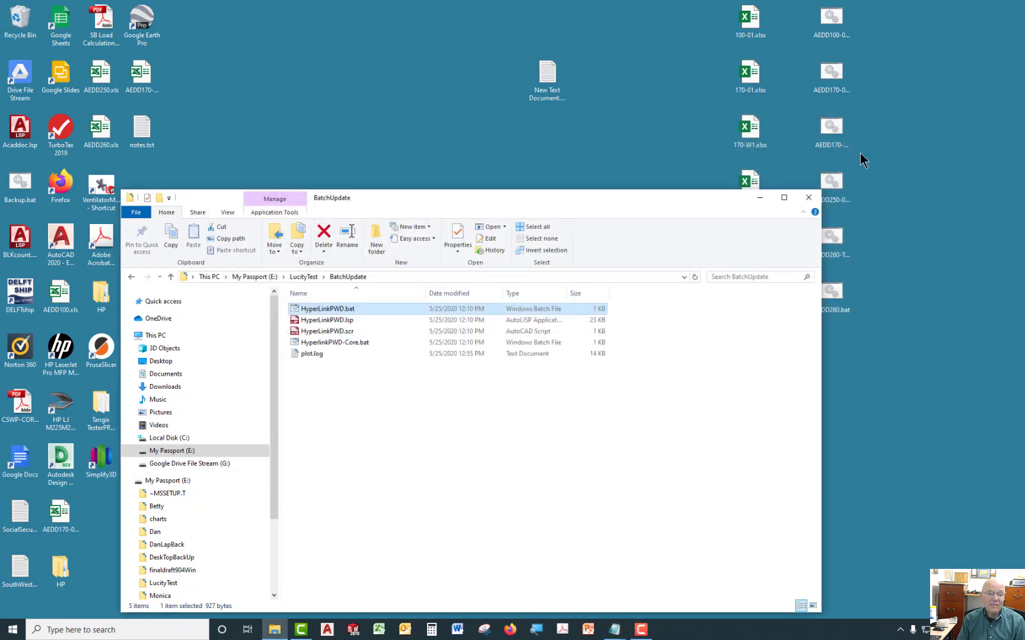
click(617, 391)
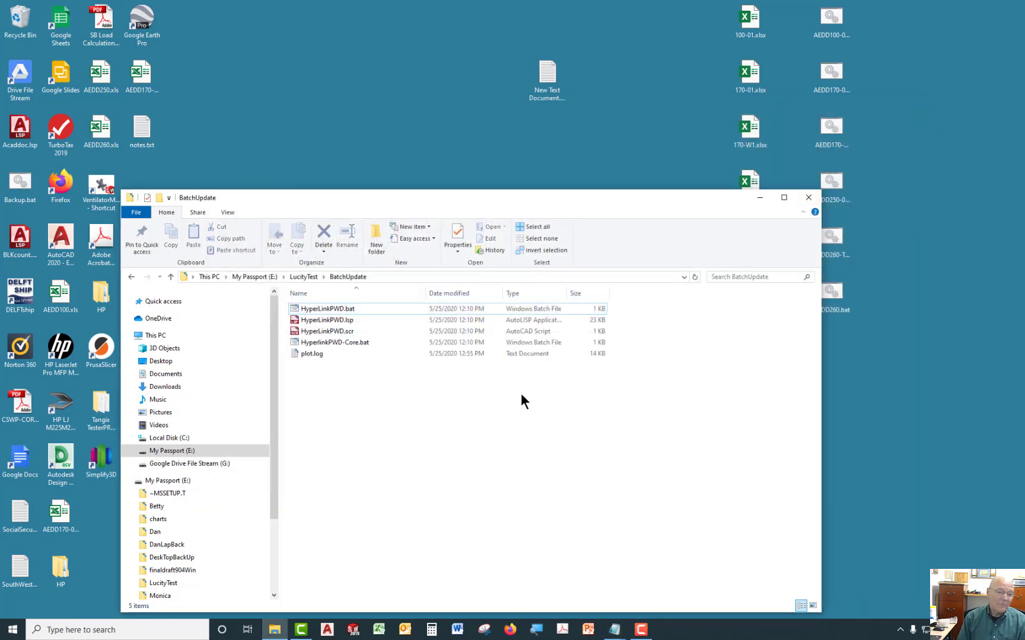
right_click(342, 331)
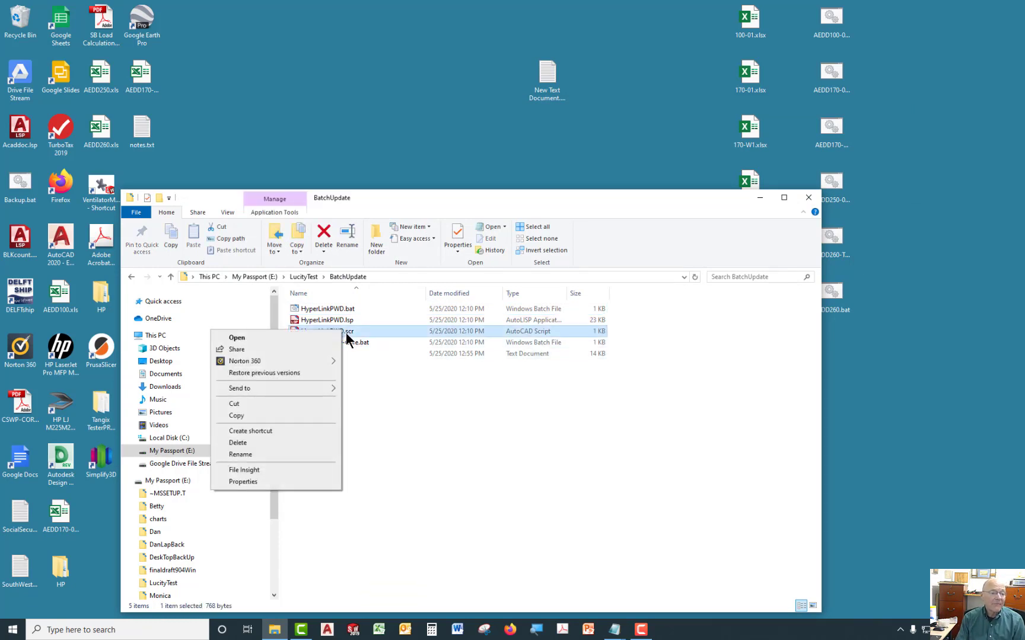
click(235, 338)
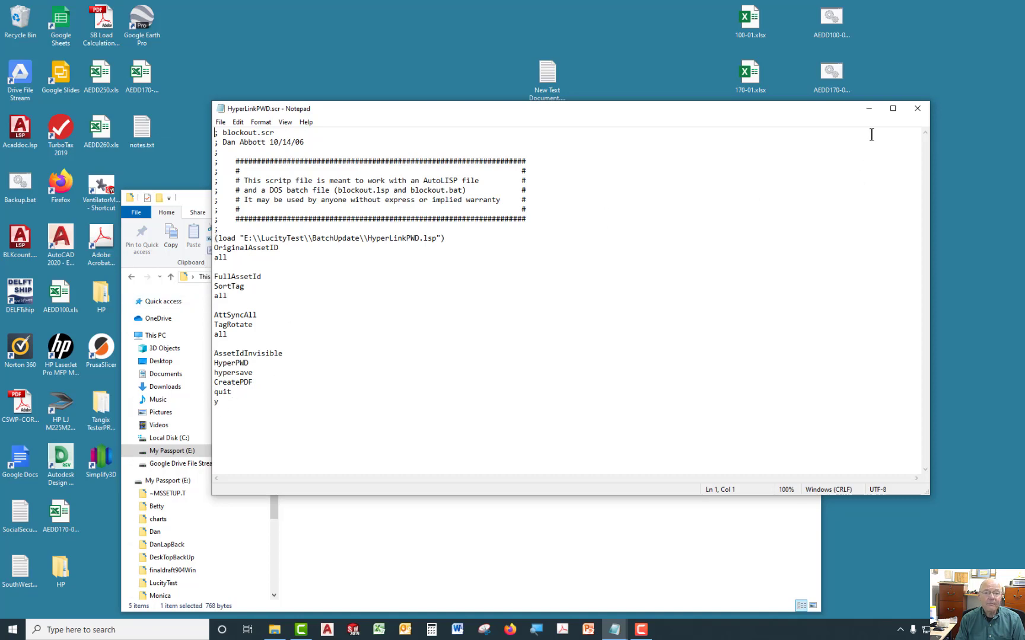
click(916, 109)
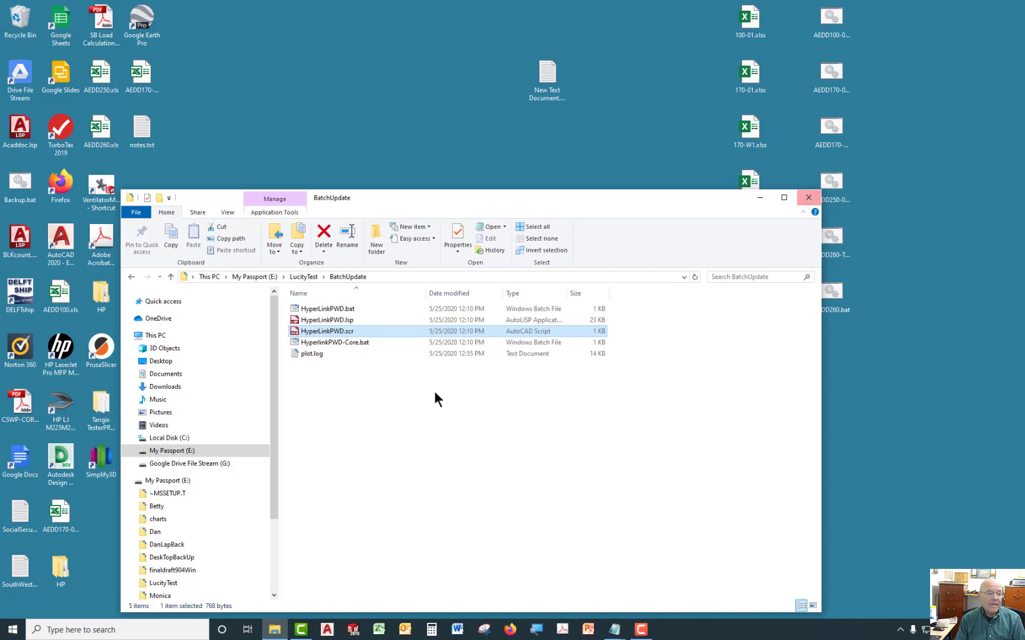
Run HyperLinkPWD.bat and continue past its pause so AutoCAD processes every drawing in the LucityTest folder.
double_click(343, 308)
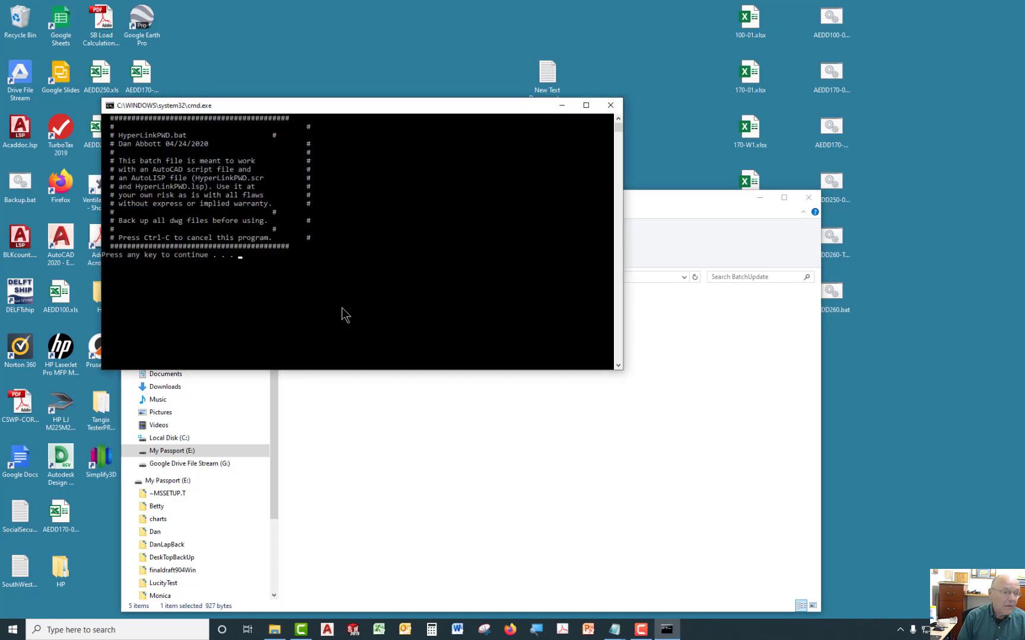
key(Return)
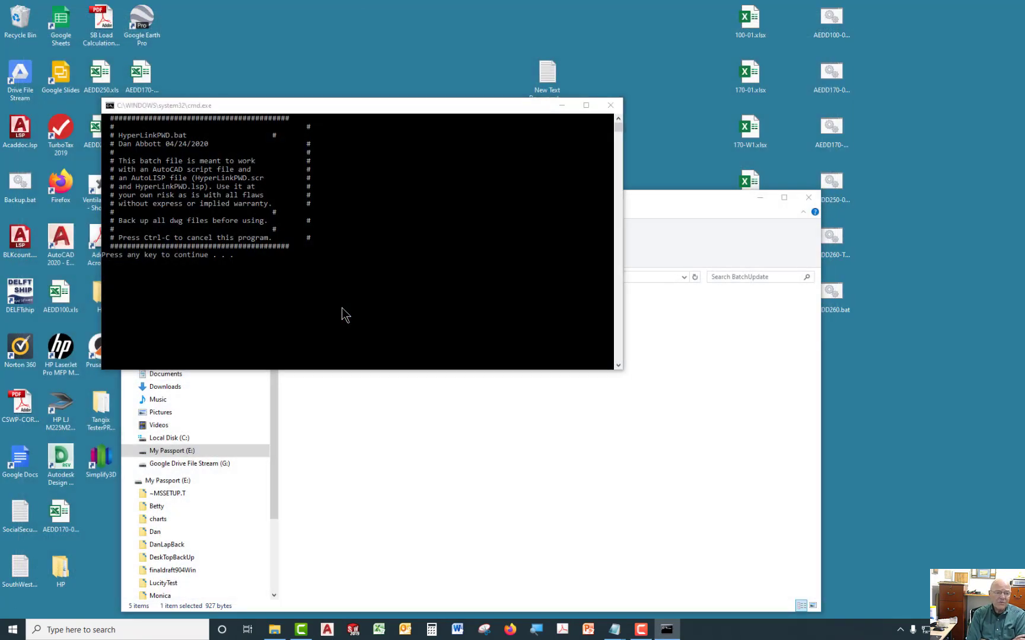
click(342, 307)
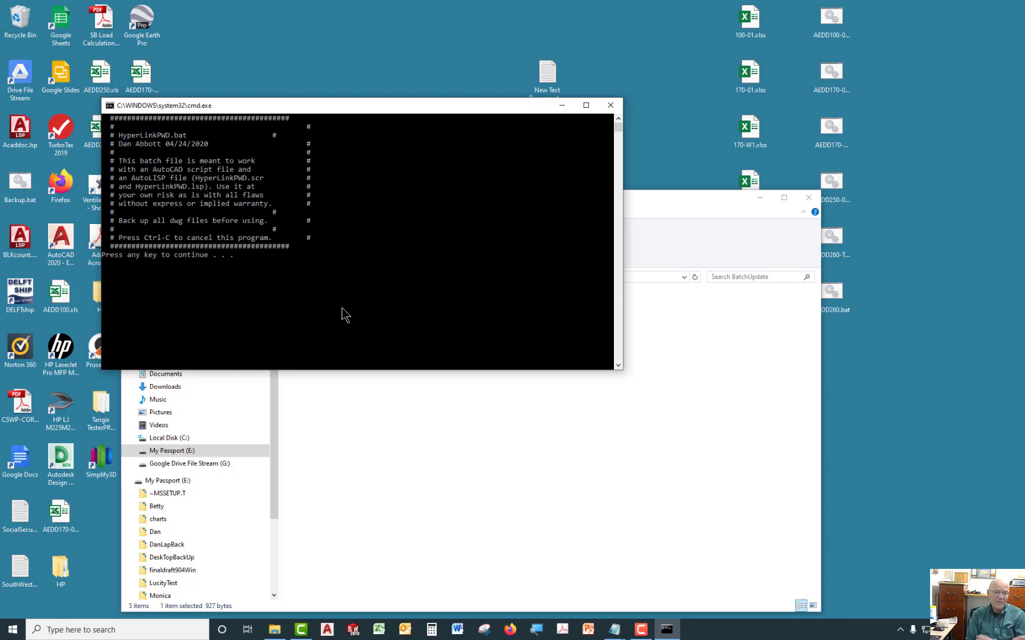
key(Return)
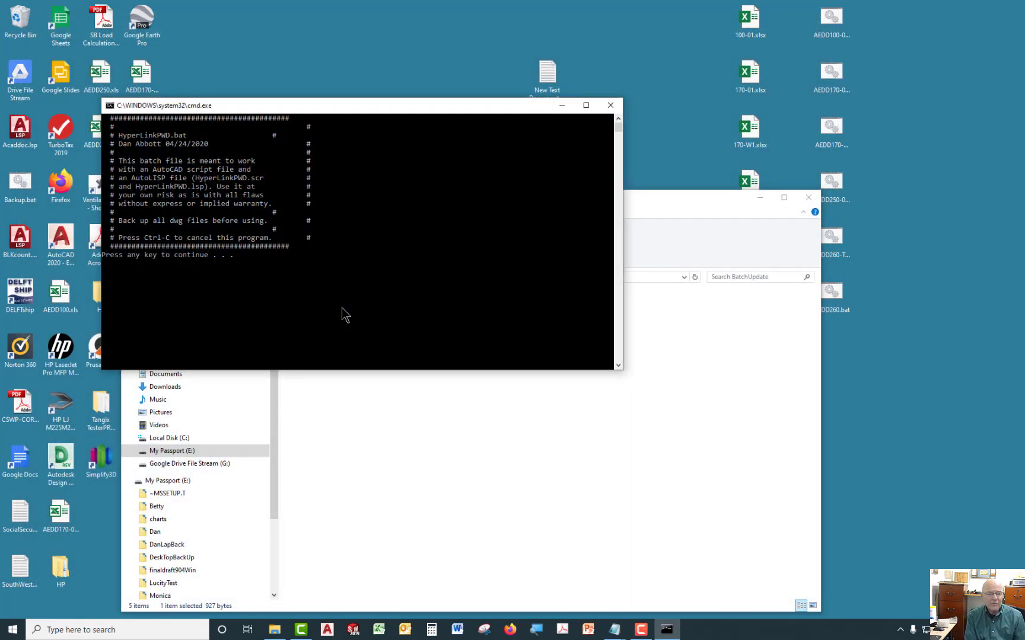
key(space)
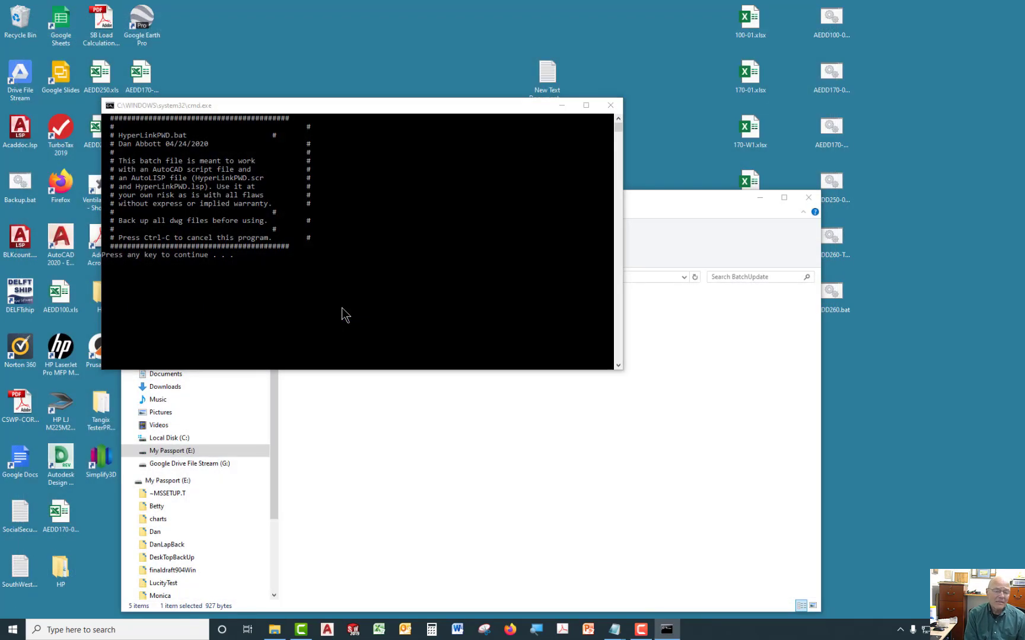
click(341, 307)
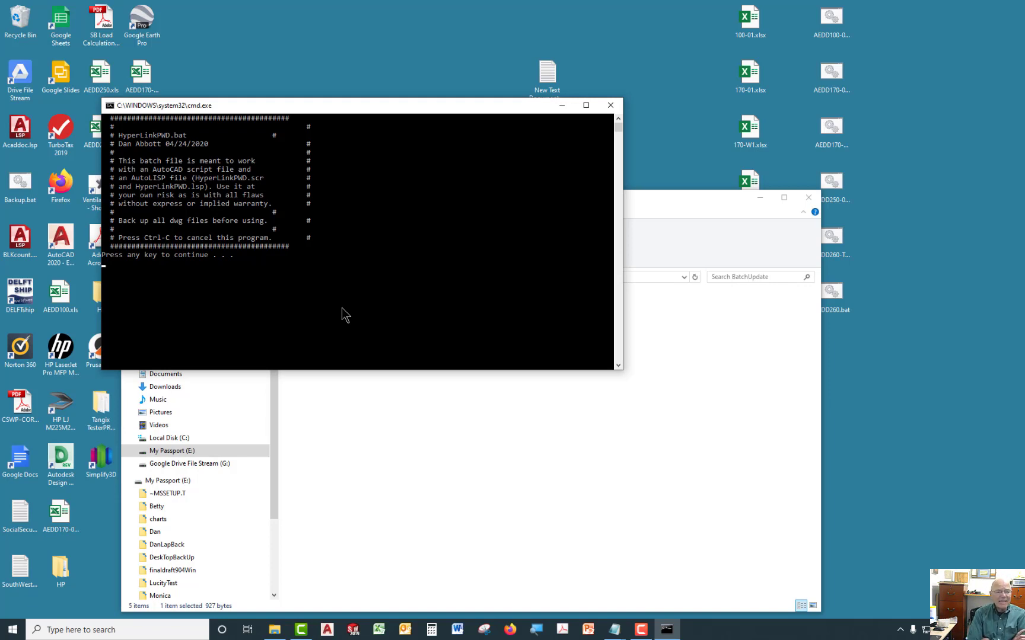
key(Return)
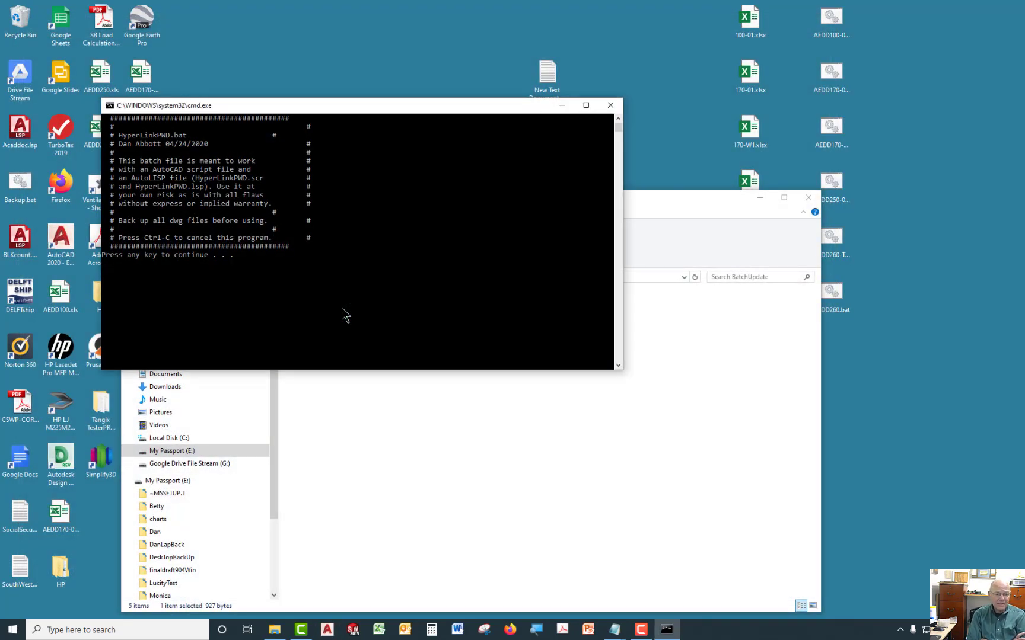
key(Return)
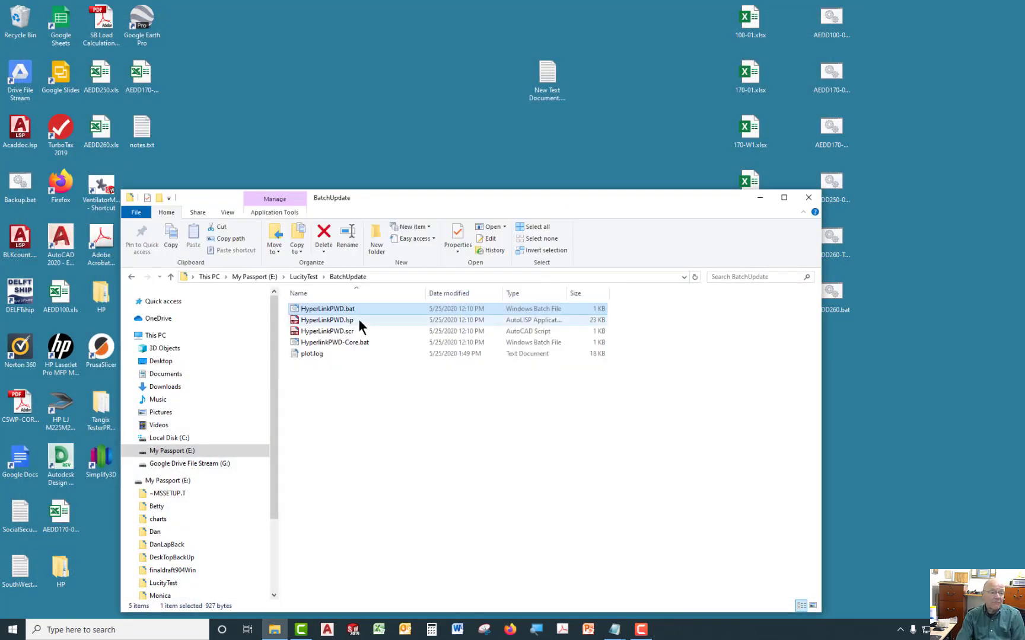
Browse the LucityTest dwg folder and the regenerated pdf folder to check the batch output files.
click(305, 277)
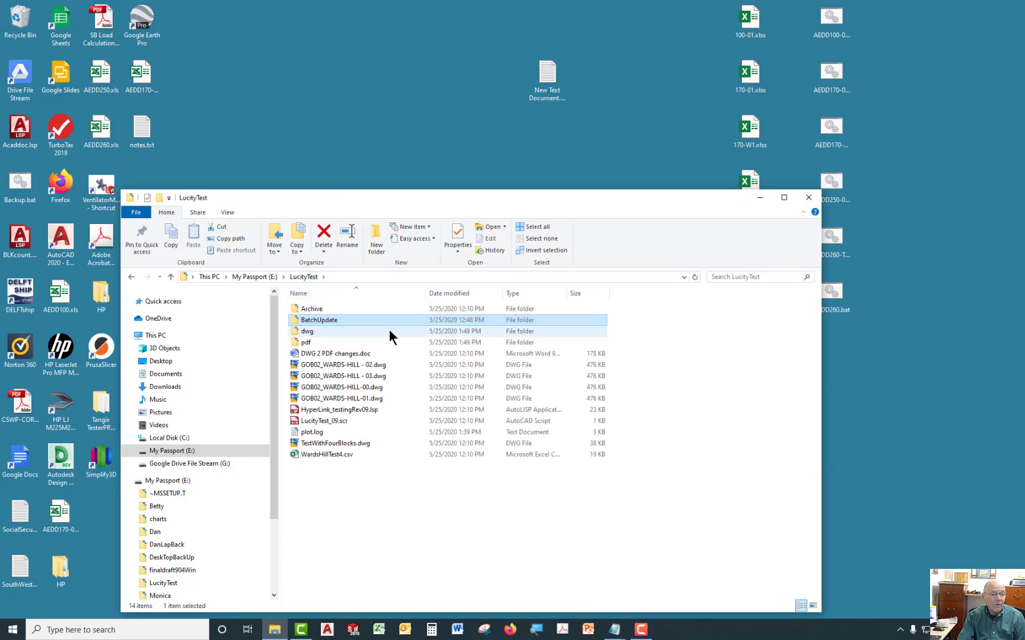
double_click(304, 330)
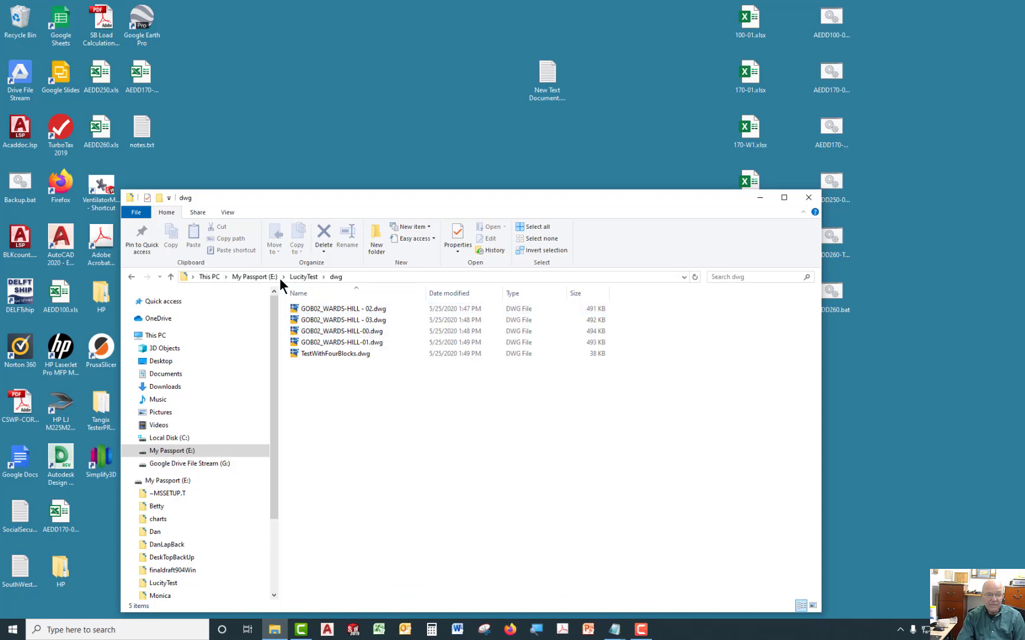
click(303, 277)
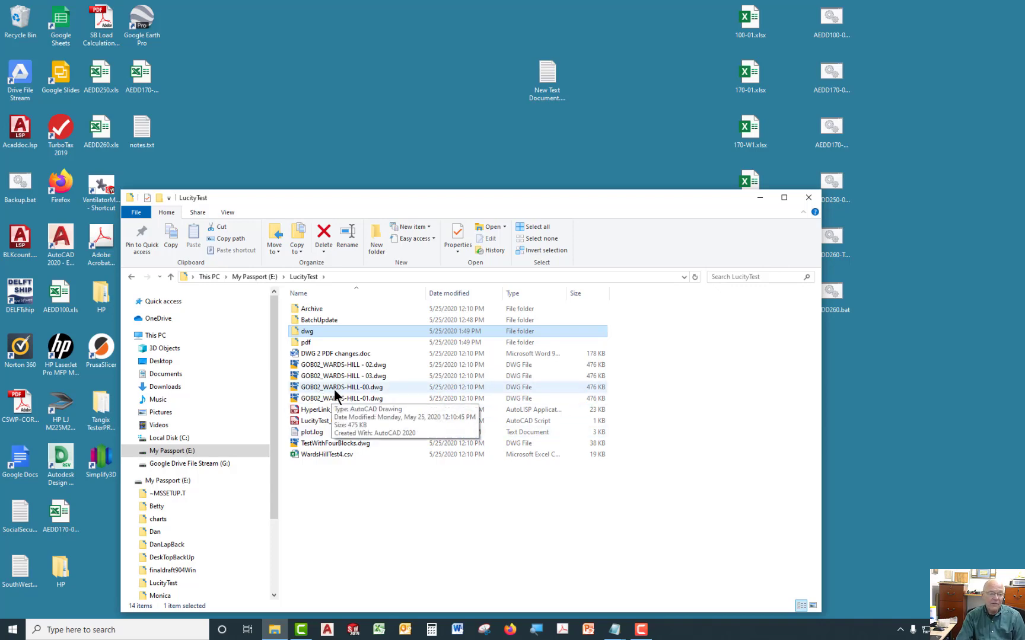
click(298, 342)
double_click(297, 343)
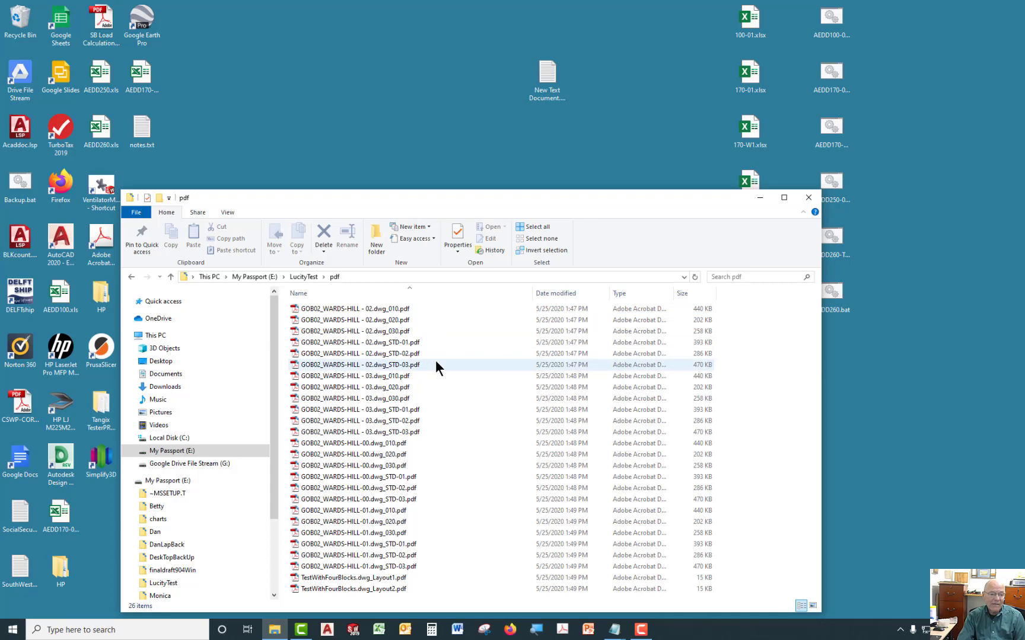
drag(576, 194, 573, 116)
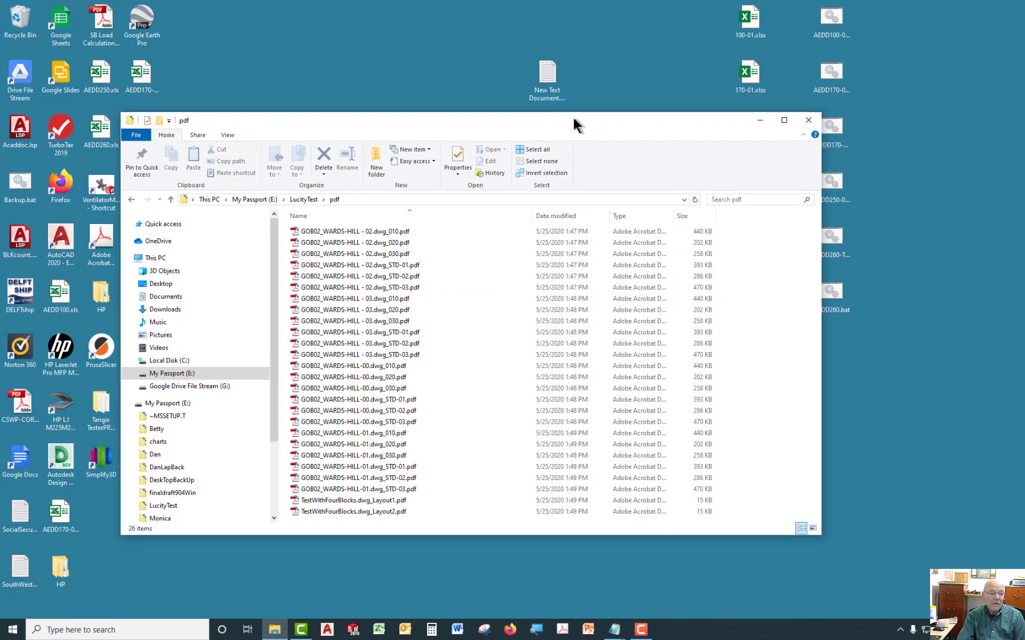
drag(784, 534, 792, 591)
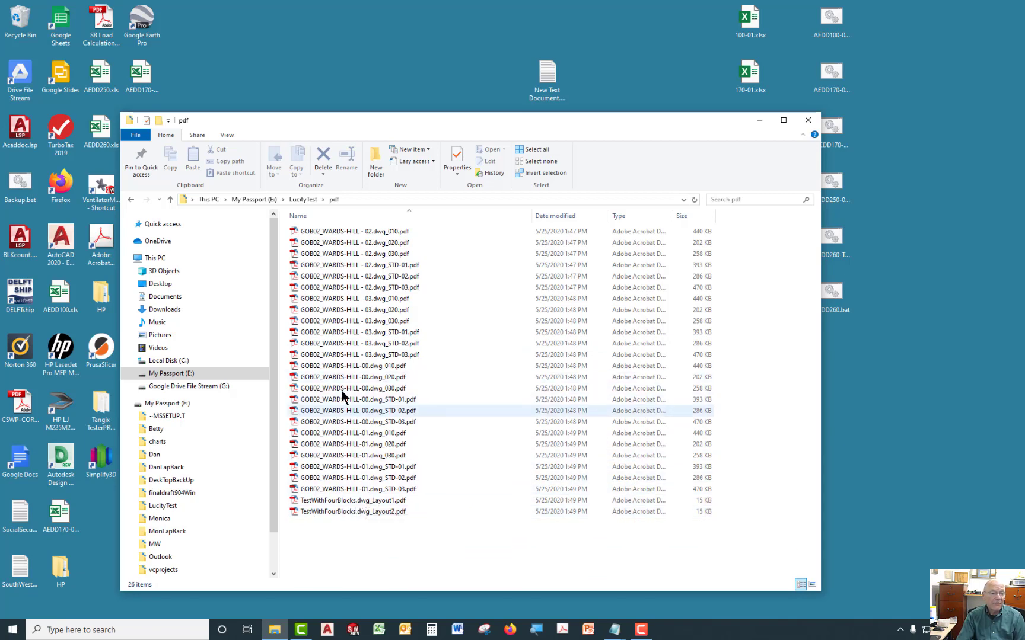
Open GOB02_WARDS-HILL-00.dwg_010.pdf and inspect the asset tags on the P&ID sheet.
double_click(355, 367)
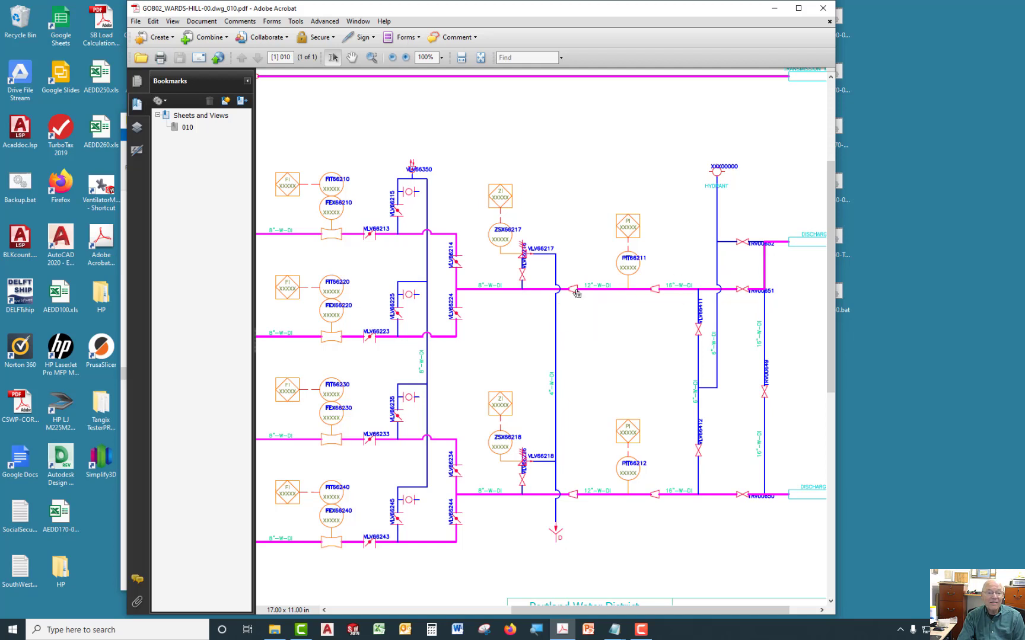
mouse_move(587, 287)
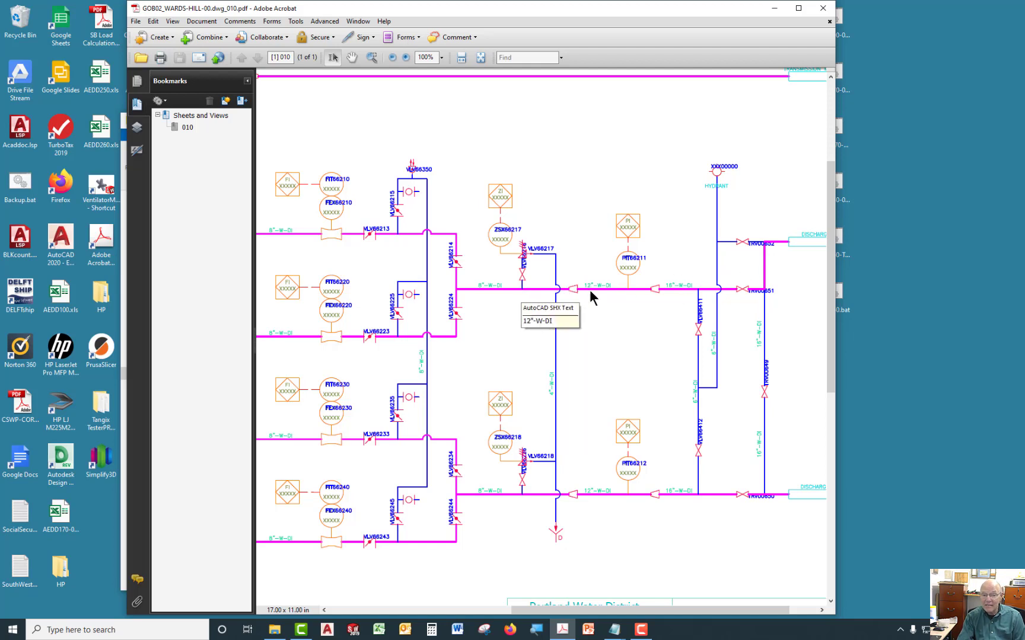
scroll(574, 290, down, 3)
scroll(574, 291, up, 4)
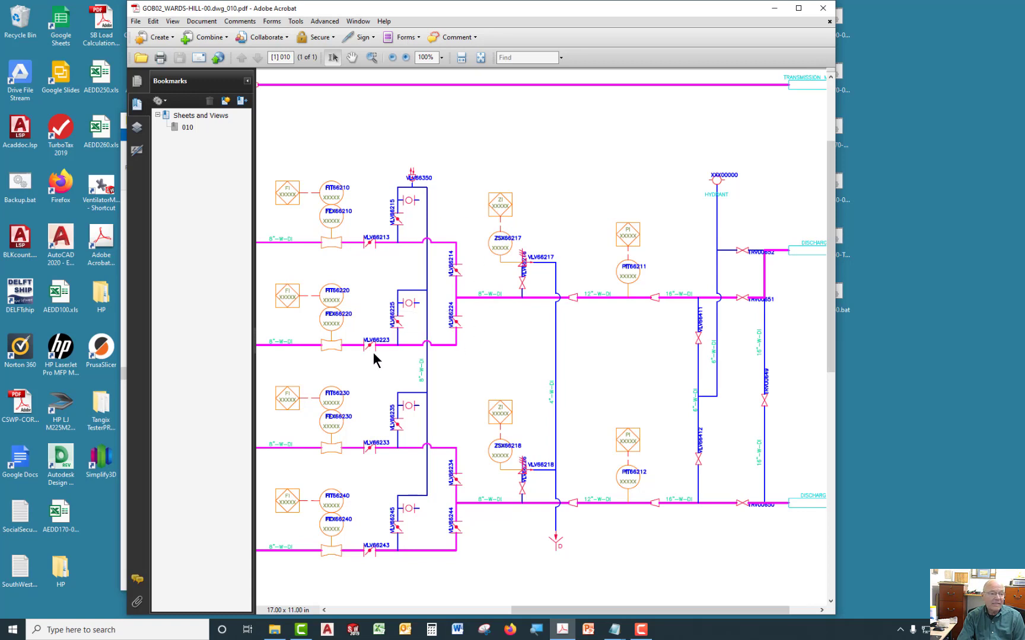
mouse_move(376, 343)
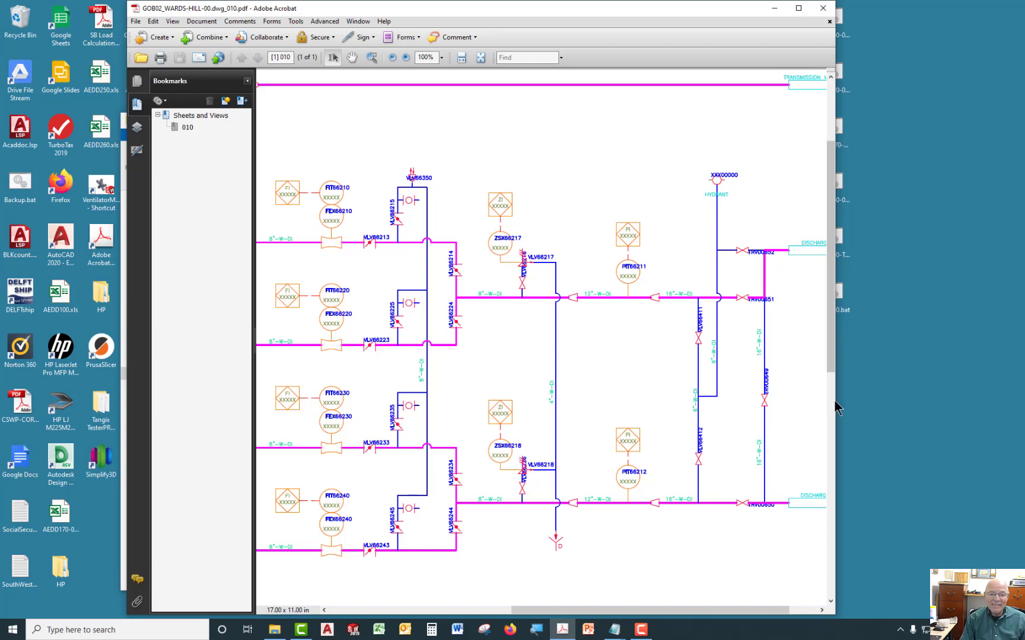
drag(836, 400, 983, 401)
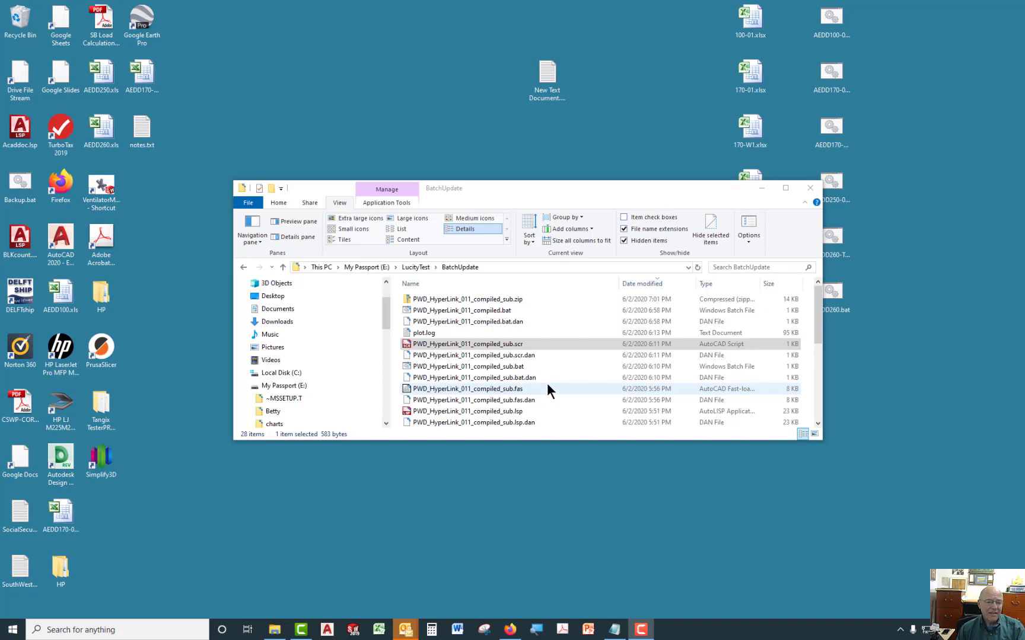
Open PWD_HyperLink_011_compiled_sub.scr, then open PWD_HyperLink_011_compiled_sub.bat for editing in Notepad.
right_click(503, 346)
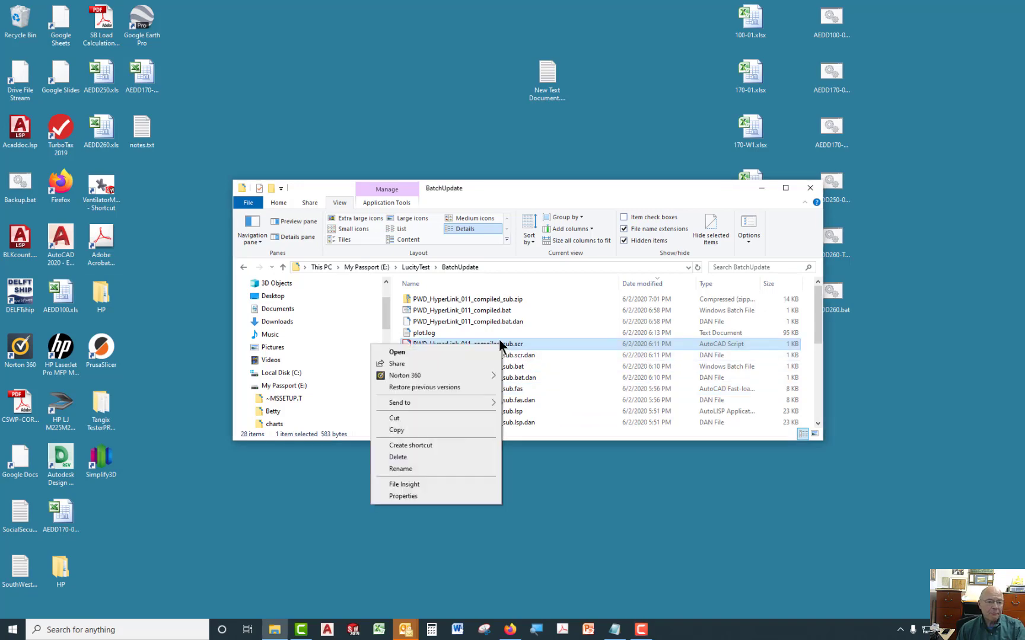
click(396, 353)
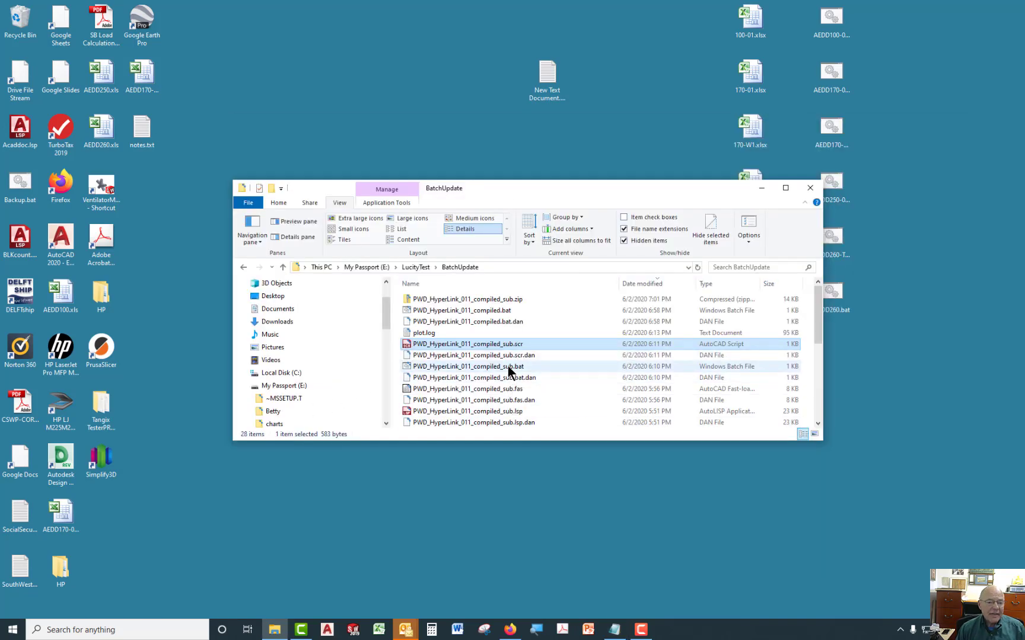
click(507, 367)
right_click(508, 371)
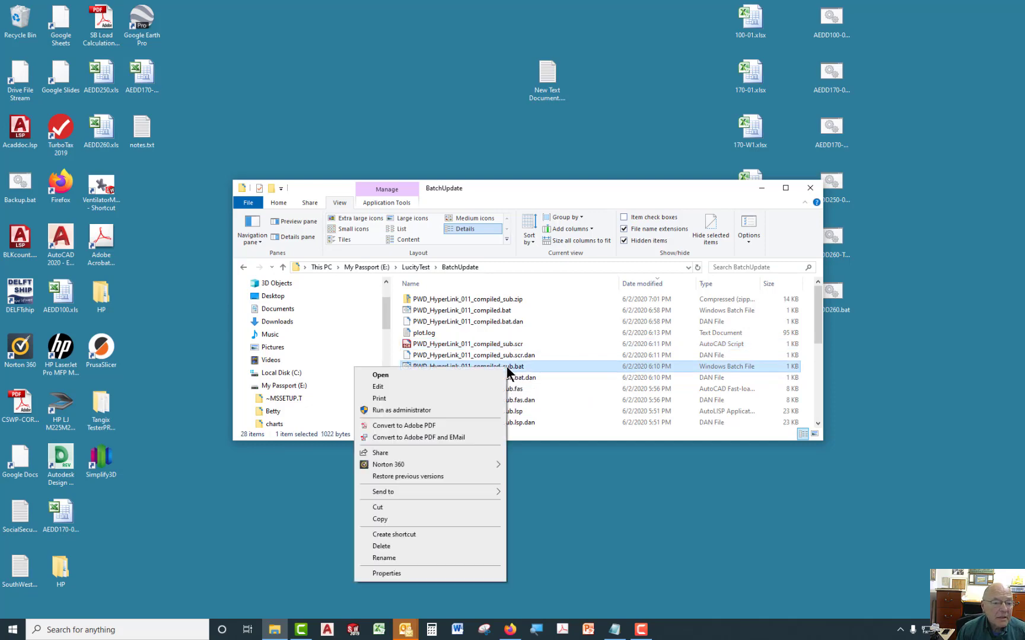
click(374, 388)
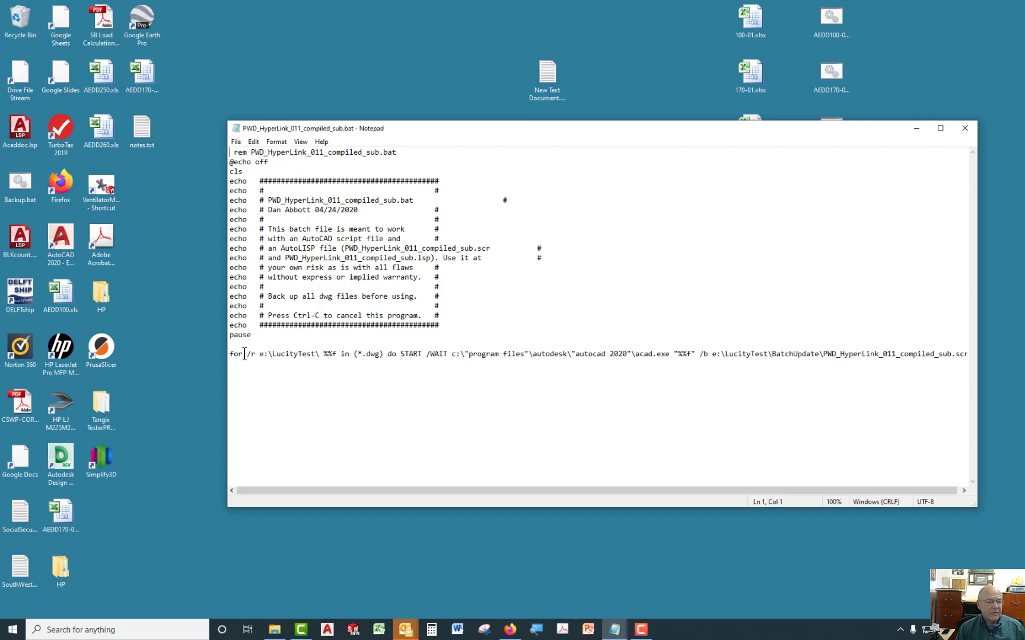
Examine the for /r loop command and its e:\LucityTest\ path in the batch file, then close Notepad.
drag(244, 354, 254, 354)
click(350, 468)
drag(259, 354, 320, 354)
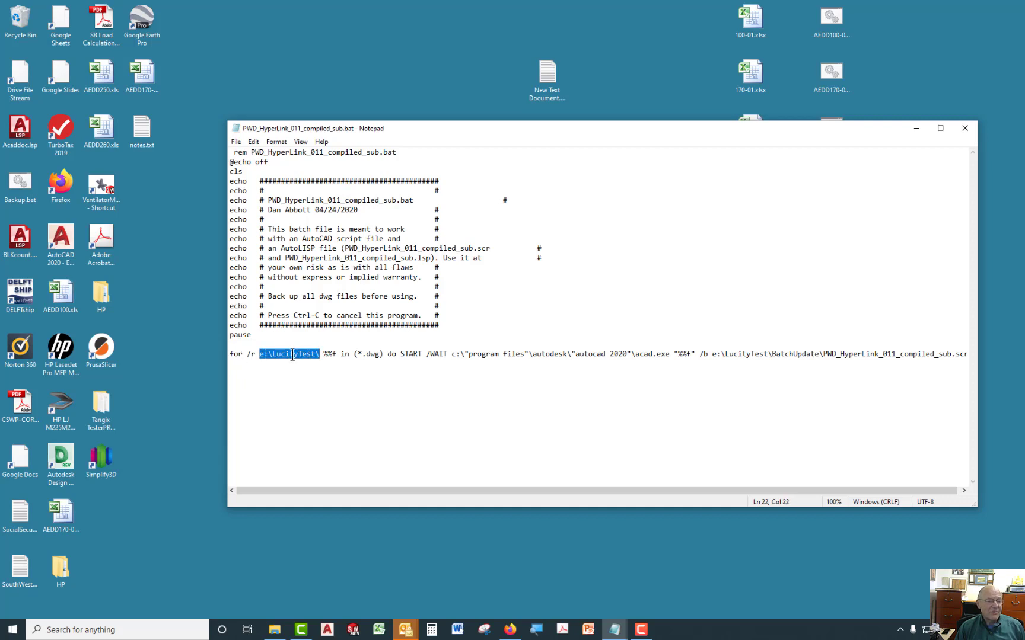
click(324, 396)
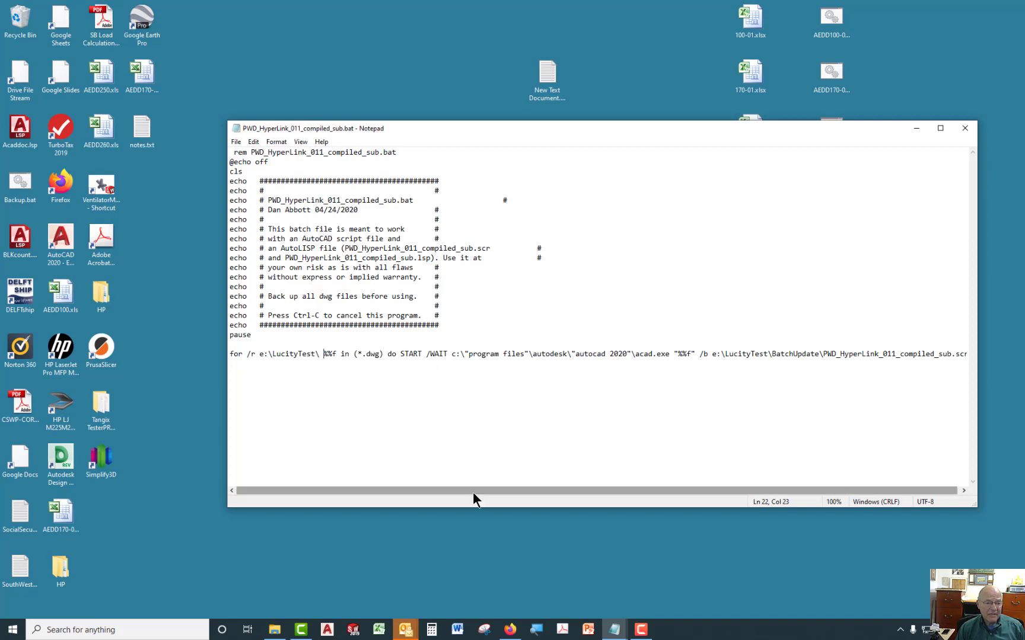
drag(472, 489, 600, 481)
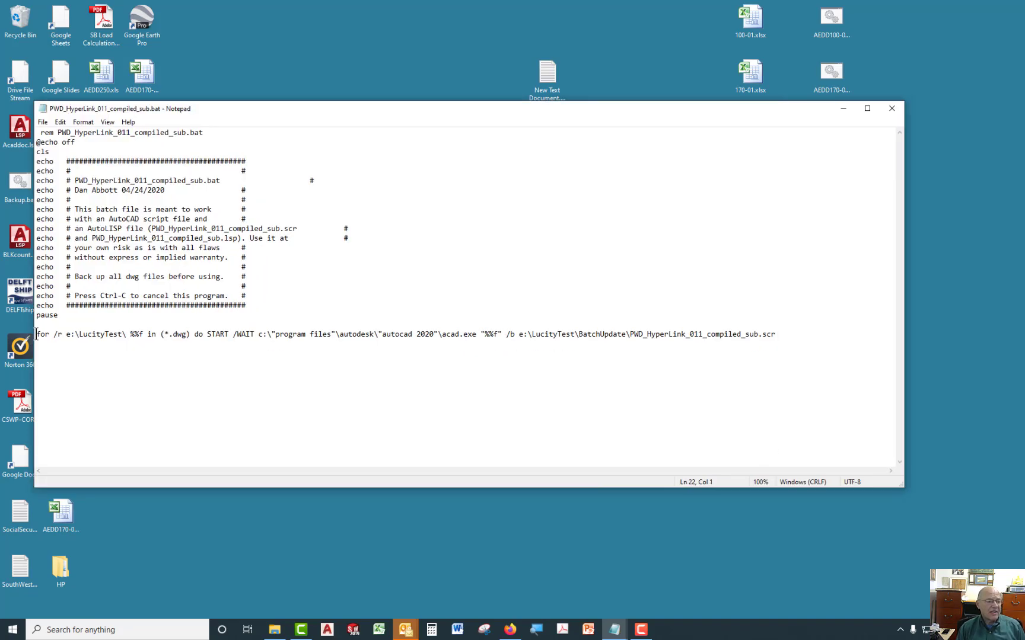
drag(37, 335, 191, 336)
click(190, 364)
click(894, 109)
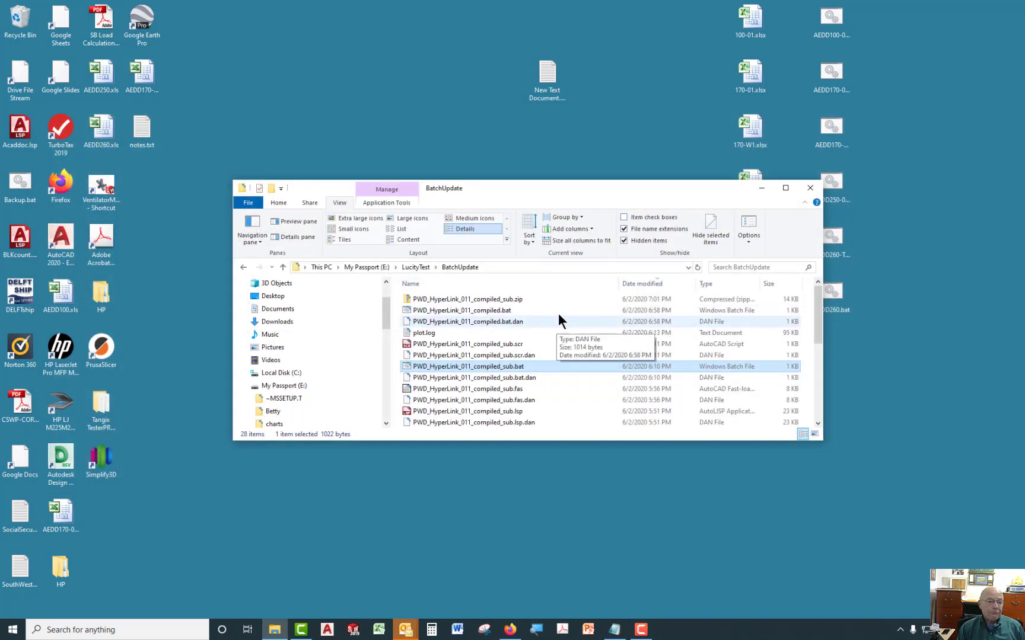
Run PWD_HyperLink_011_compiled_sub.bat past its pause to launch AutoCAD, and switch back to File Explorer.
double_click(502, 366)
key(Return)
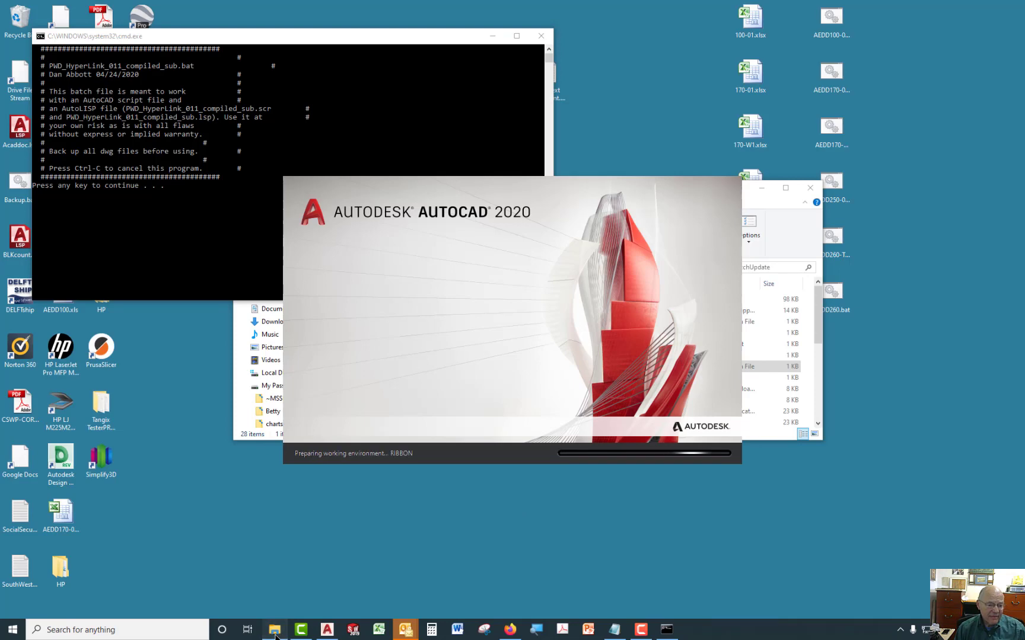
click(276, 628)
click(274, 372)
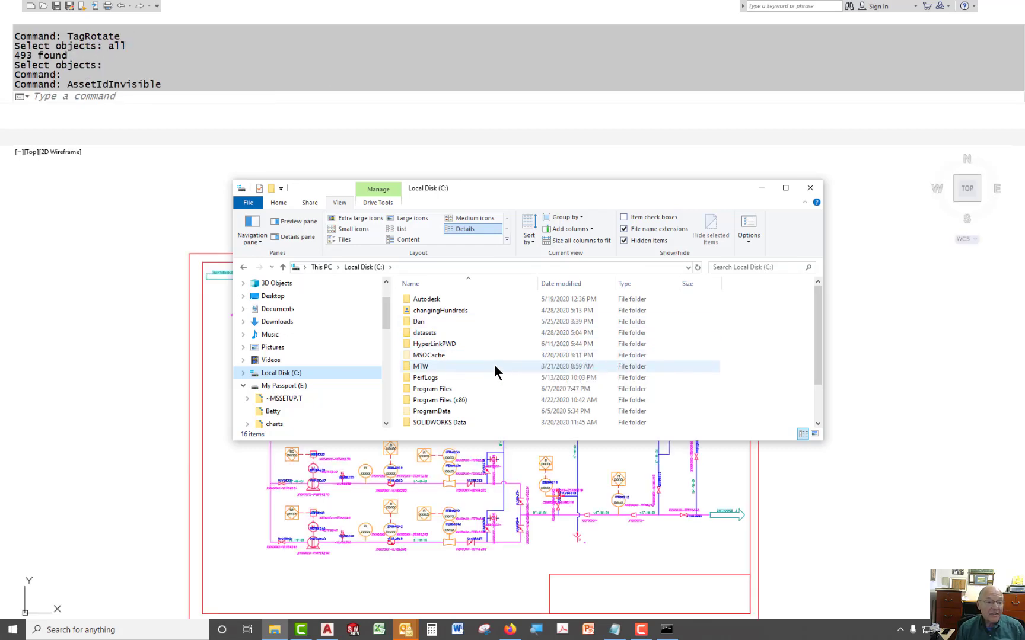
Browse the C:\HyperLinkPWD\LucityTest output folders and open the LucityTest2 pdf folder to check the generated files.
scroll(480, 329, down, 1)
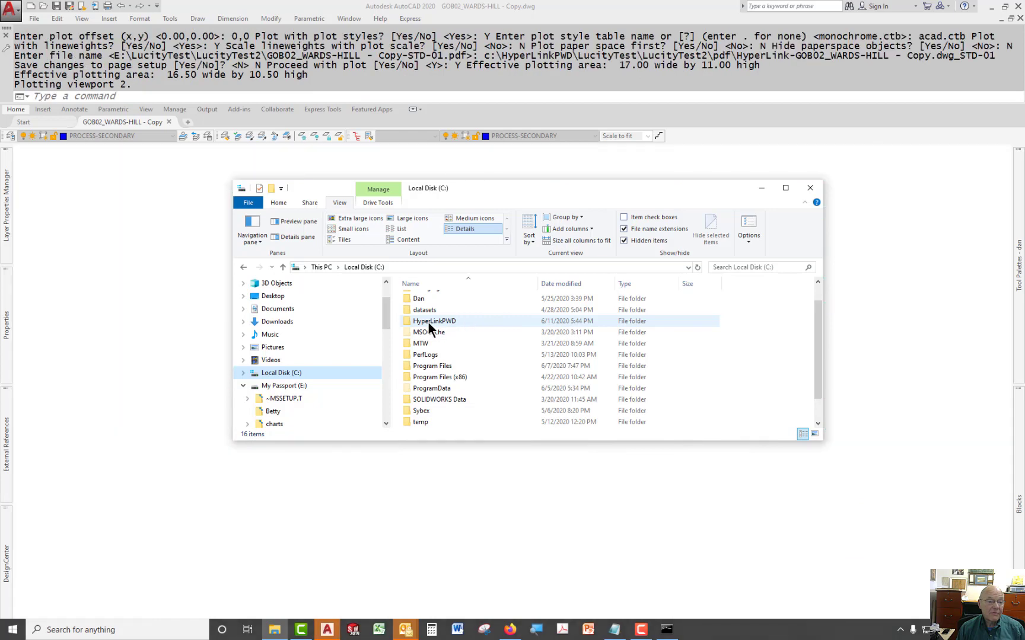
double_click(427, 321)
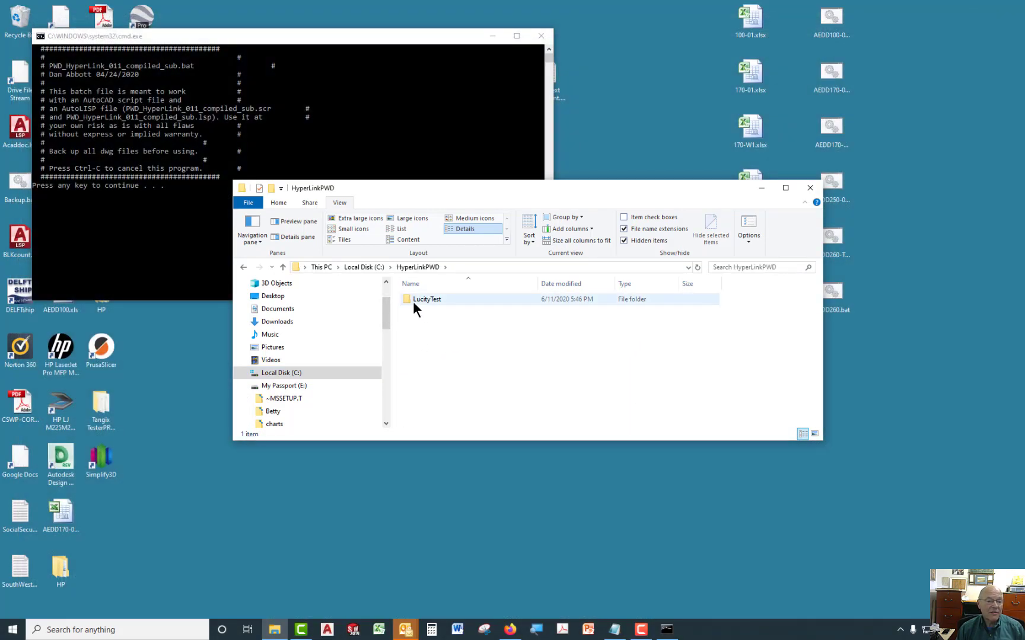
mouse_move(408, 296)
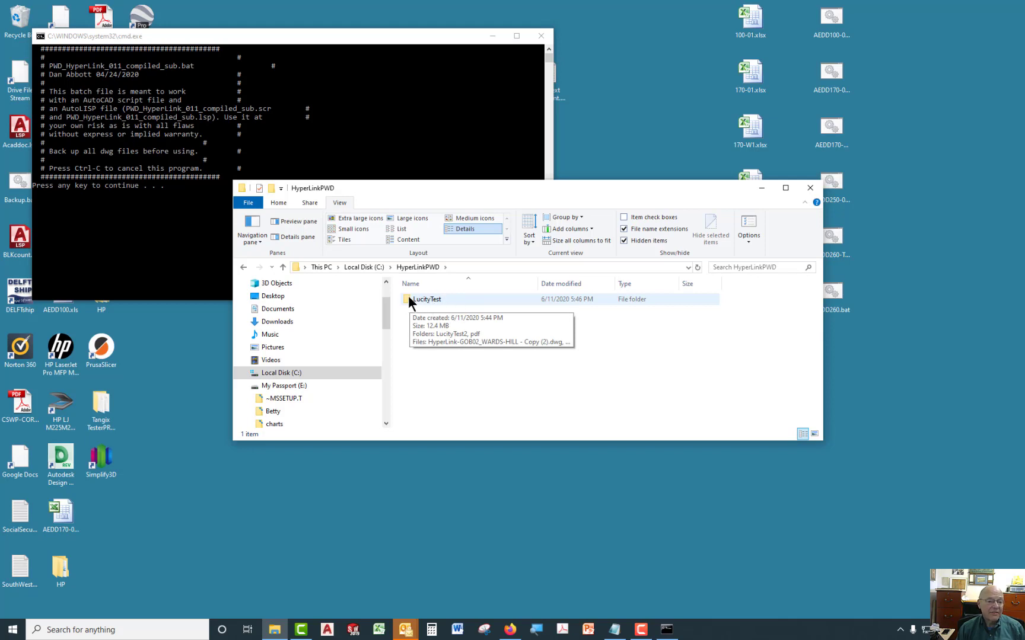
double_click(407, 296)
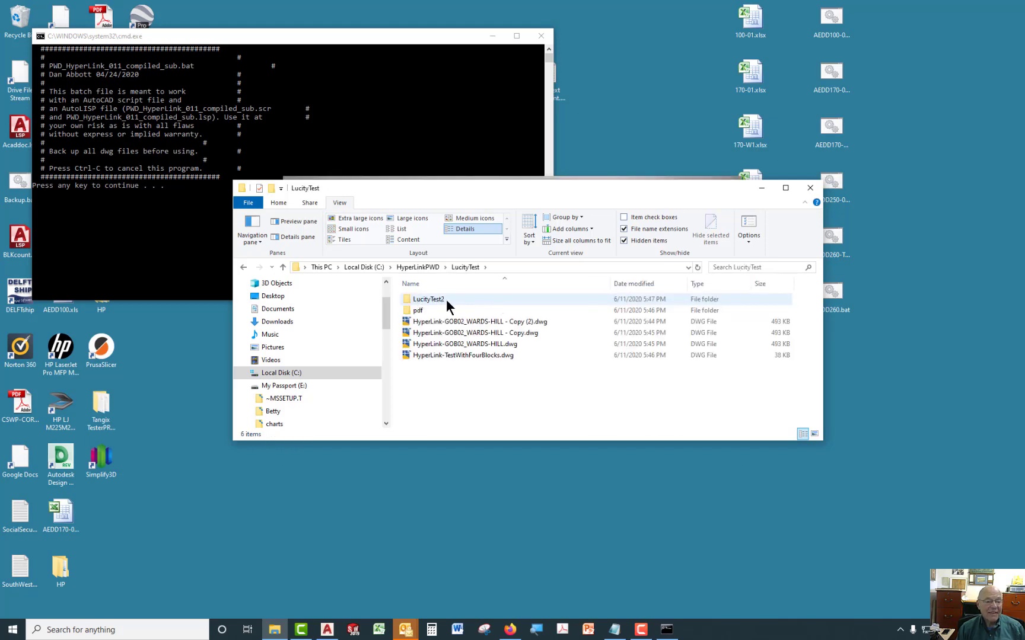
mouse_move(432, 298)
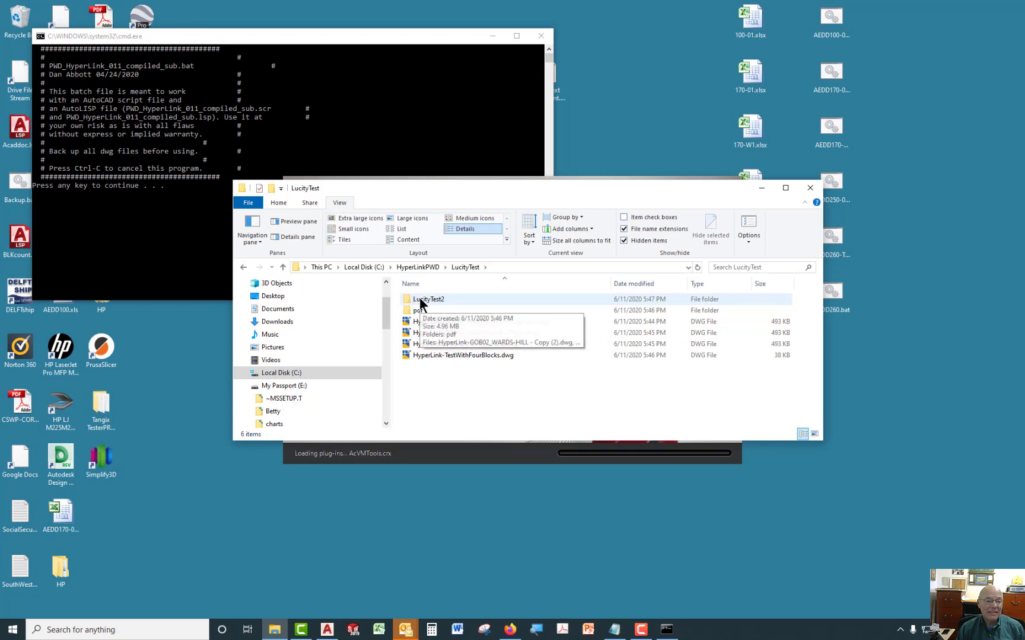
mouse_move(408, 314)
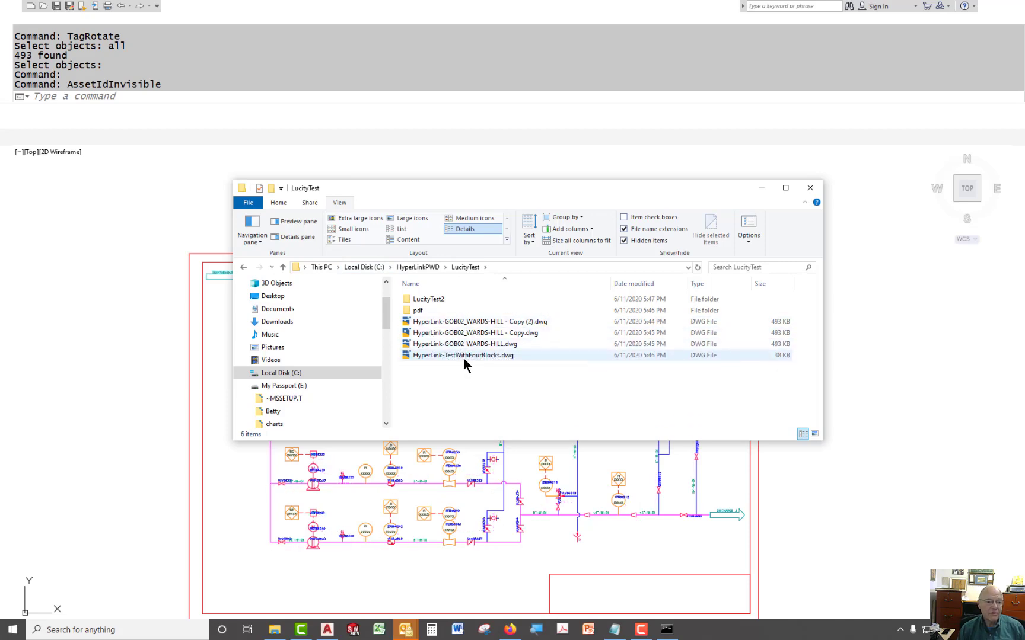
click(408, 298)
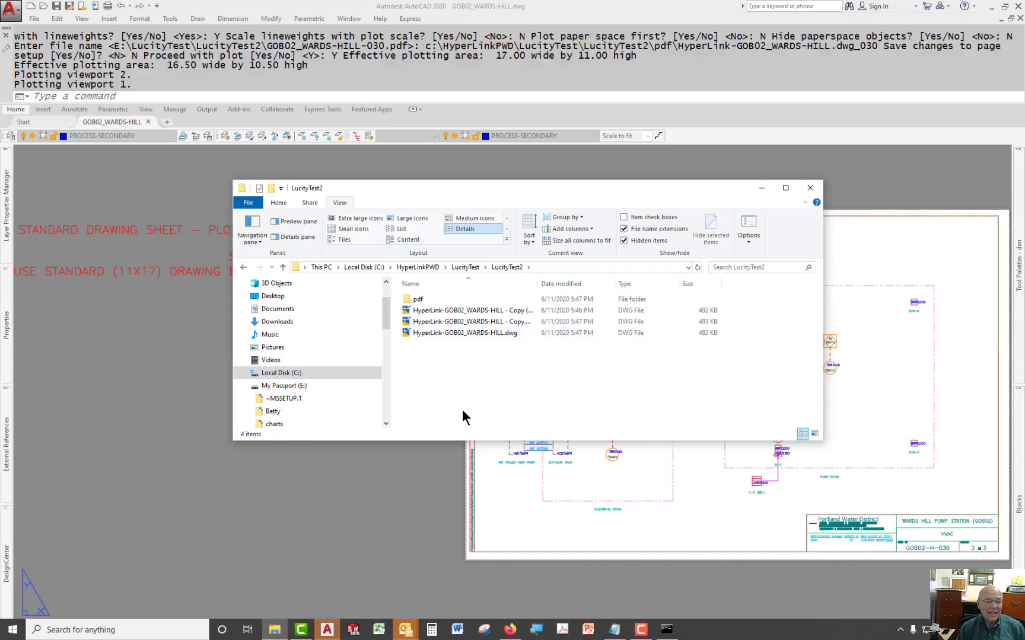
double_click(420, 299)
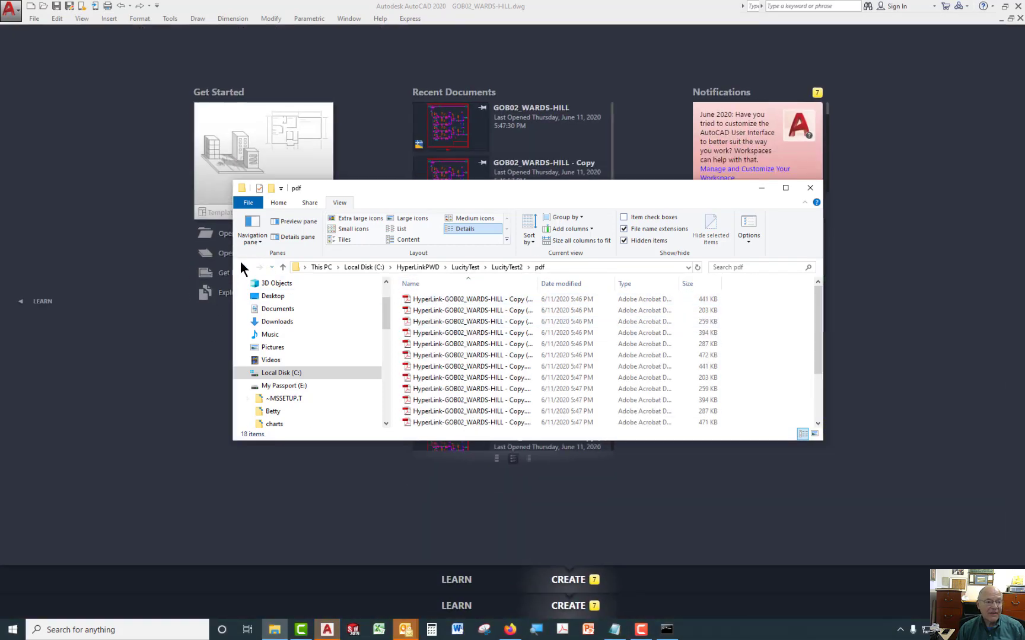
click(243, 267)
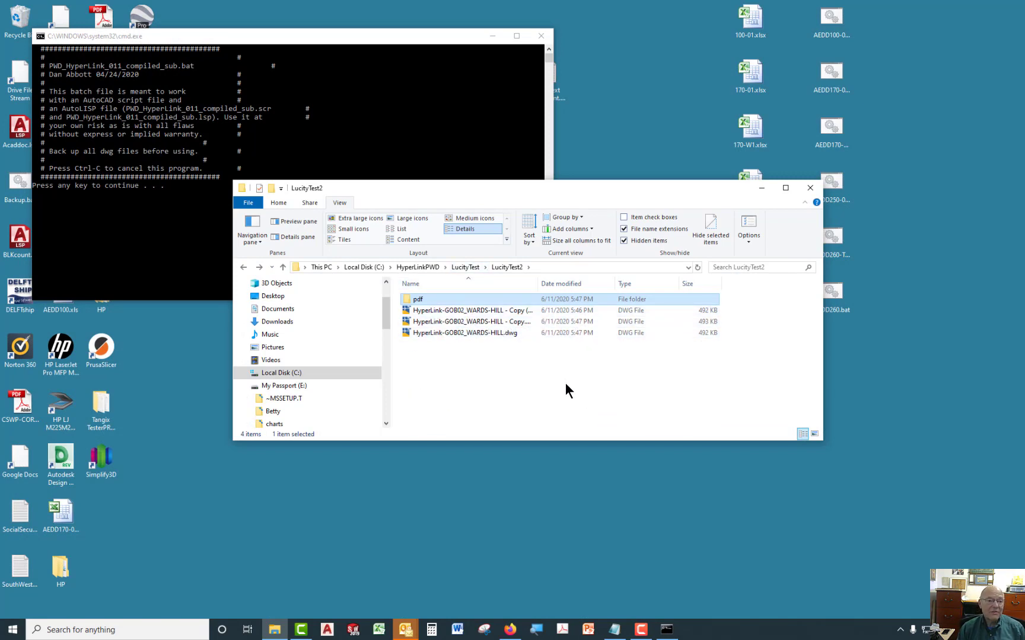
Navigate from Local Disk (C:) through HyperLinkPWD, LucityTest and LucityTest2 into the LucityTest3 pdf folder.
click(352, 267)
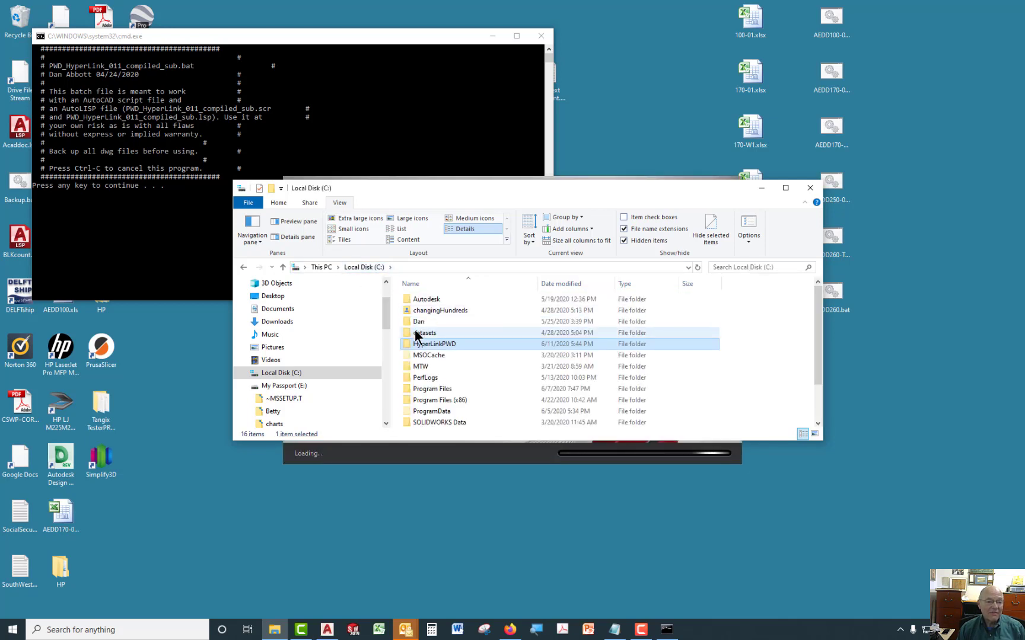
double_click(420, 342)
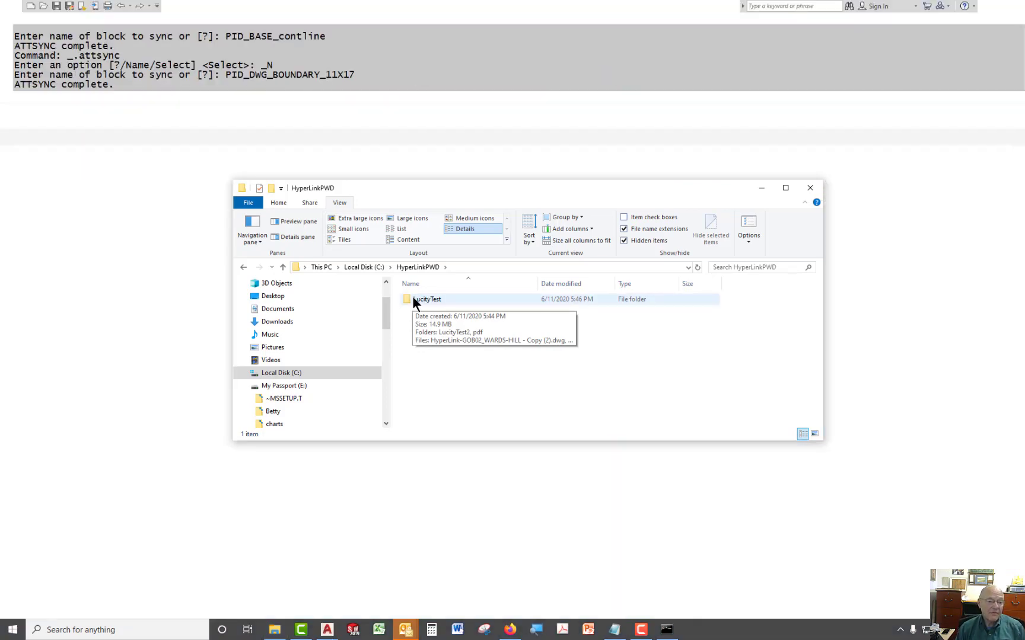
double_click(408, 299)
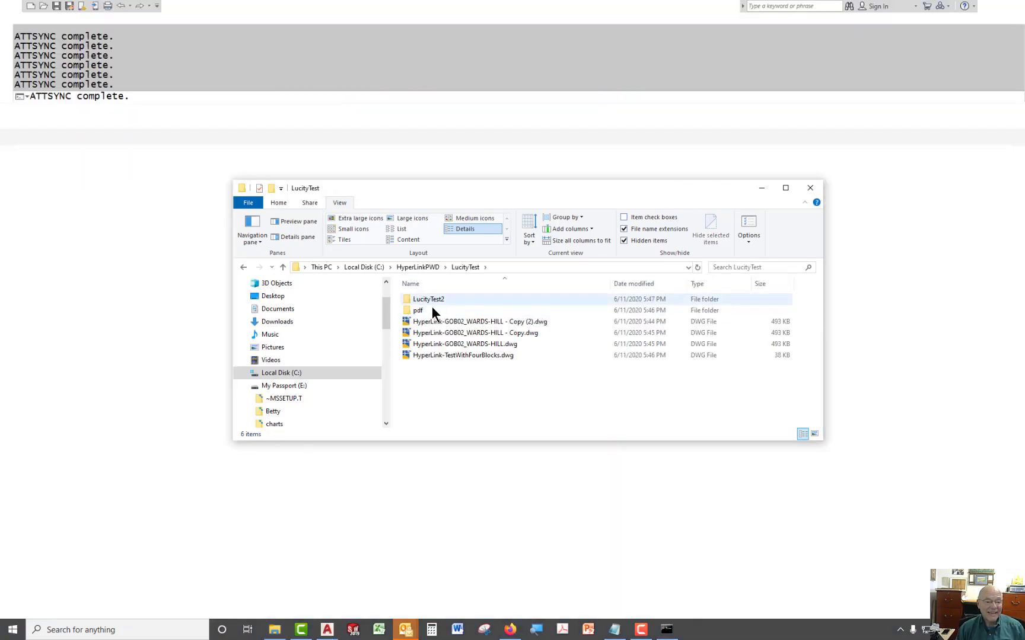
double_click(408, 299)
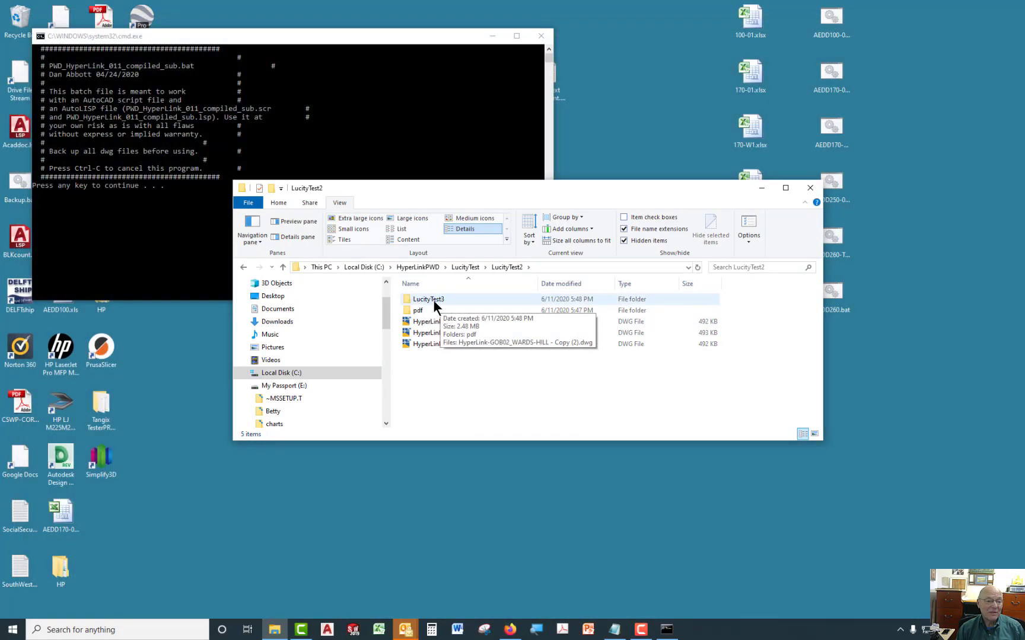
double_click(418, 299)
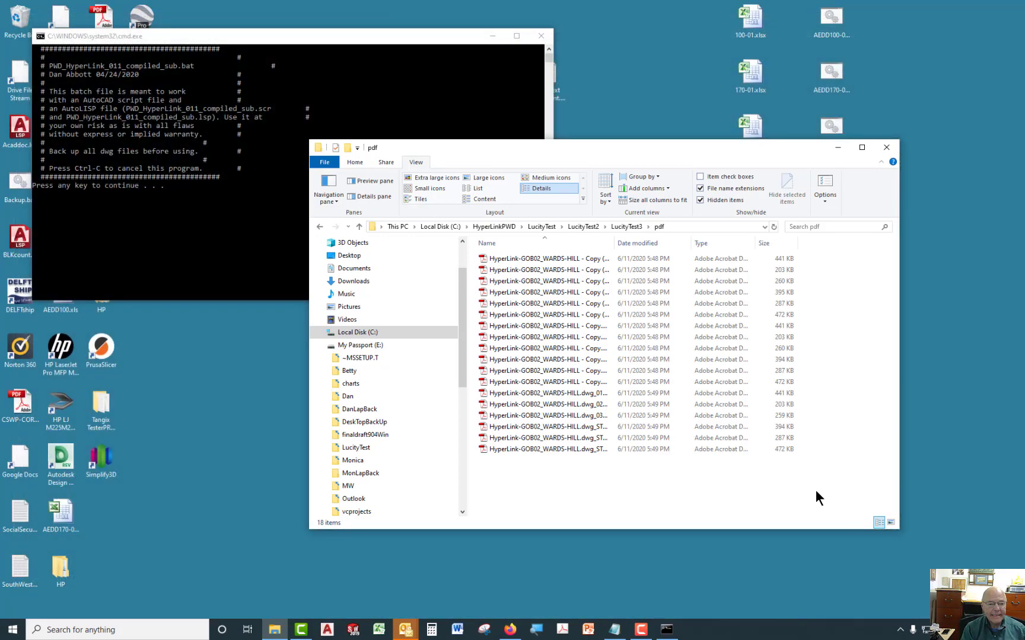
Continue past the batch file's final prompt to close the command window, and reposition the File Explorer window.
key(Return)
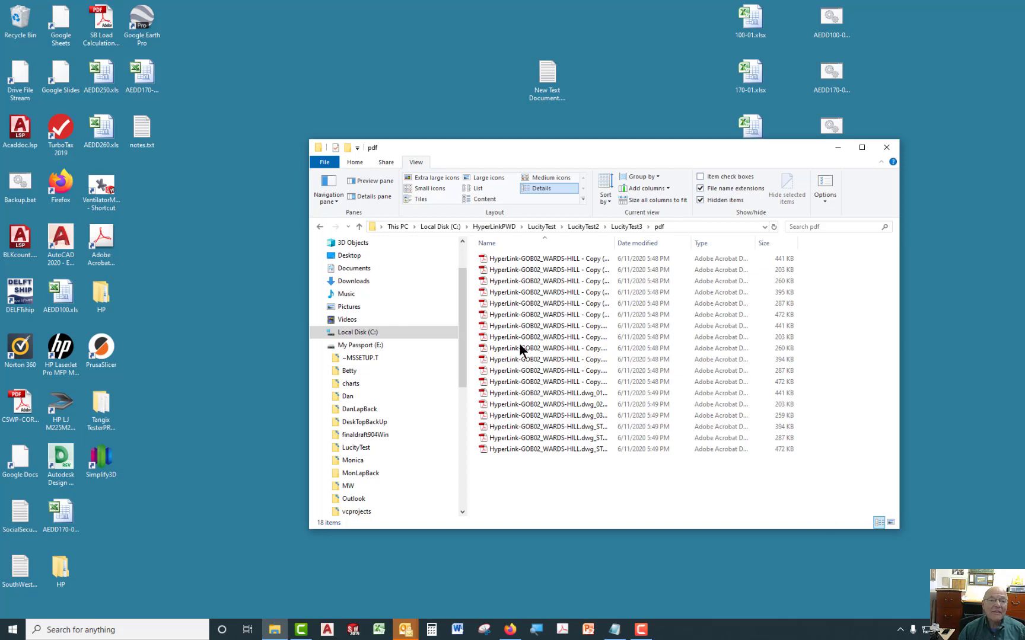
drag(698, 149, 626, 82)
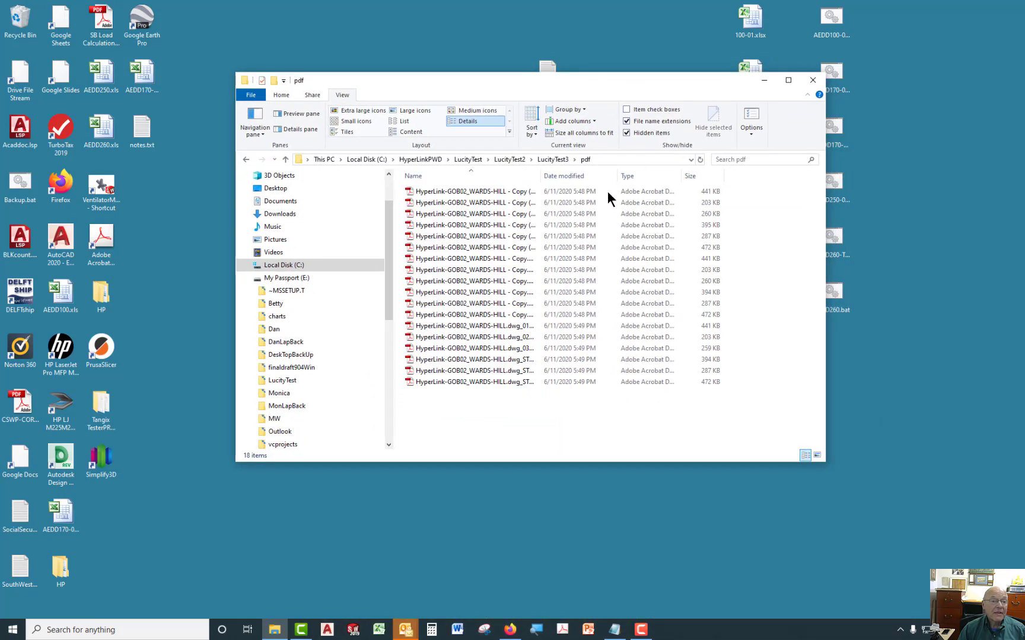
Examine the nested LucityTest, LucityTest2 and LucityTest3 folders and the LucityTest3 pdf folder, then return to HyperLinkPWD.
click(508, 160)
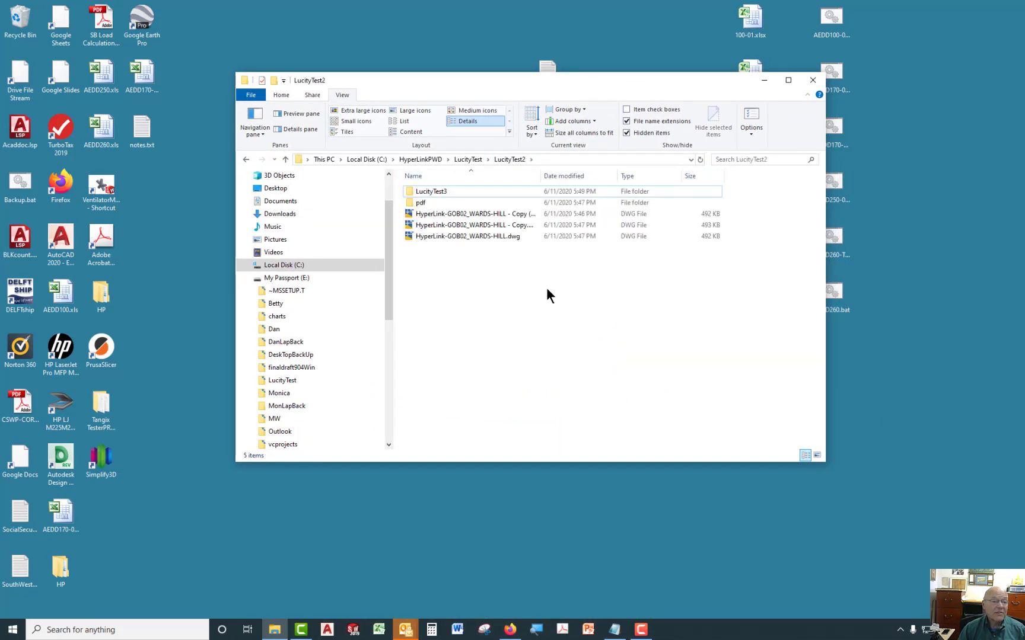
click(353, 160)
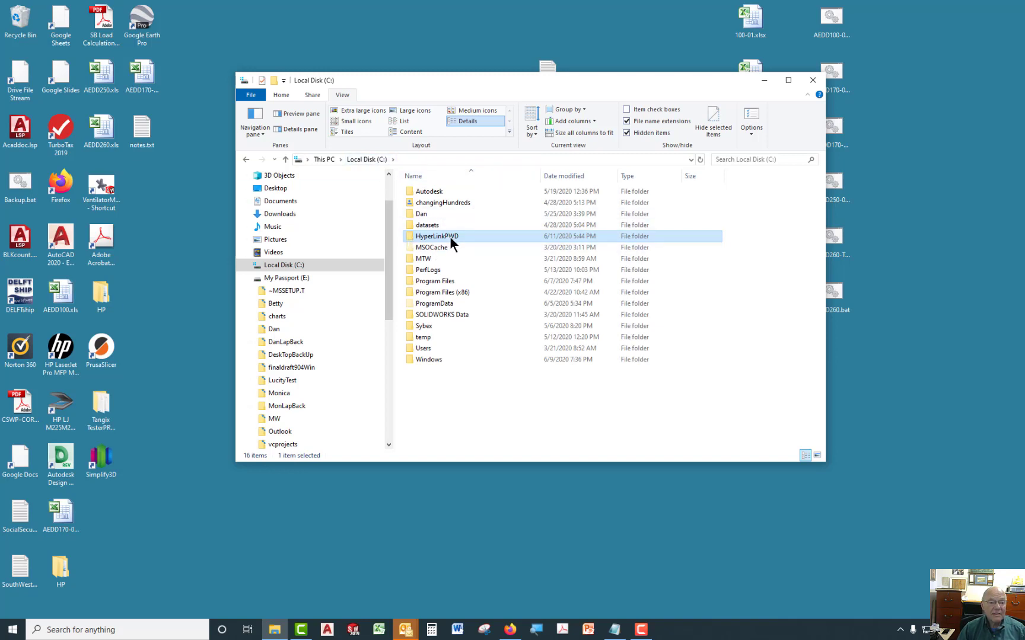
mouse_move(448, 238)
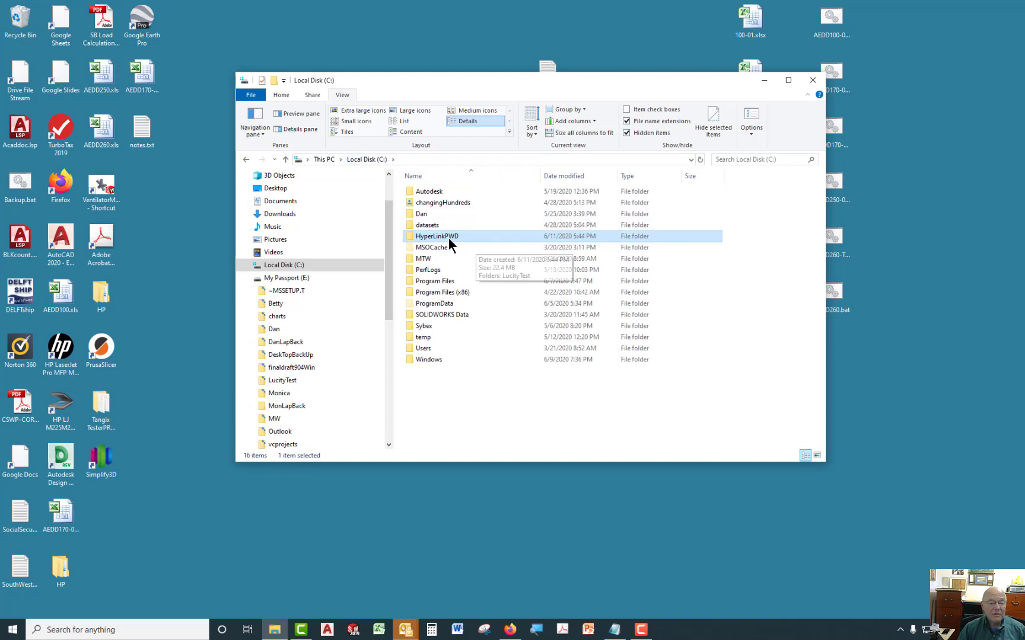
double_click(412, 236)
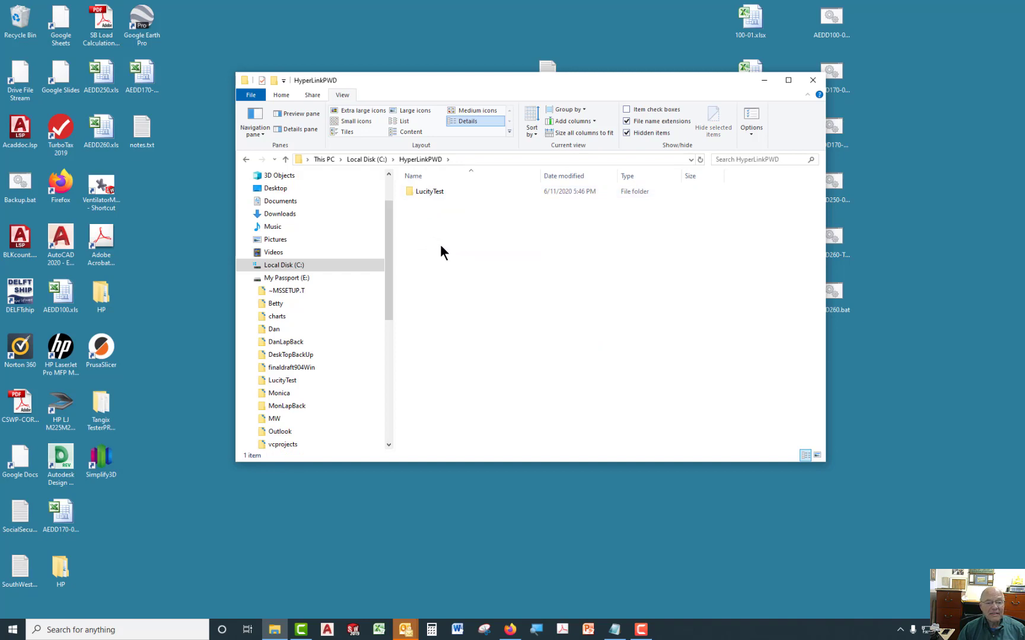
double_click(410, 191)
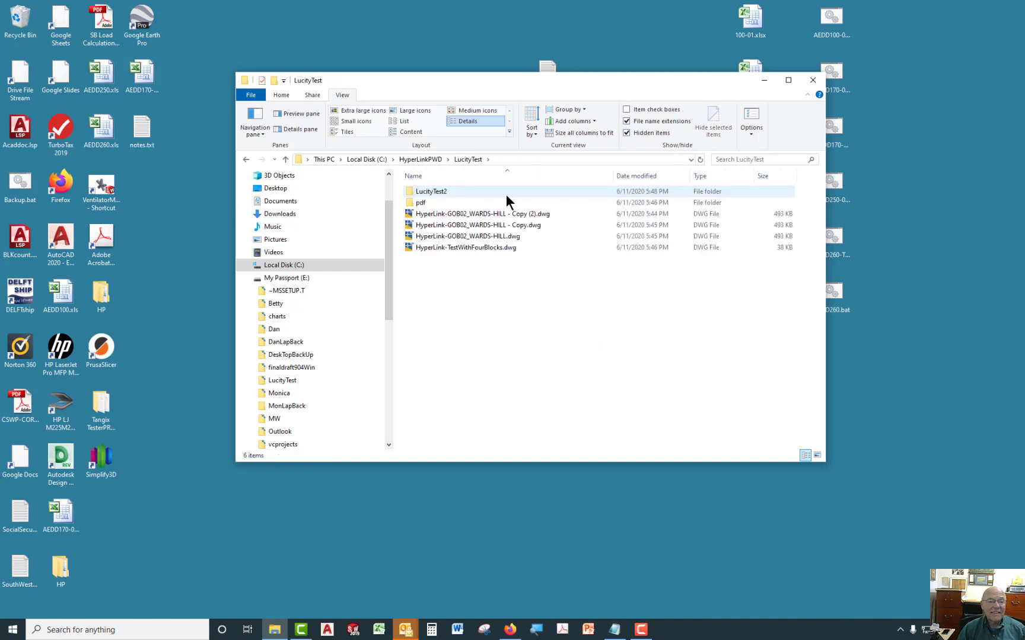
double_click(410, 193)
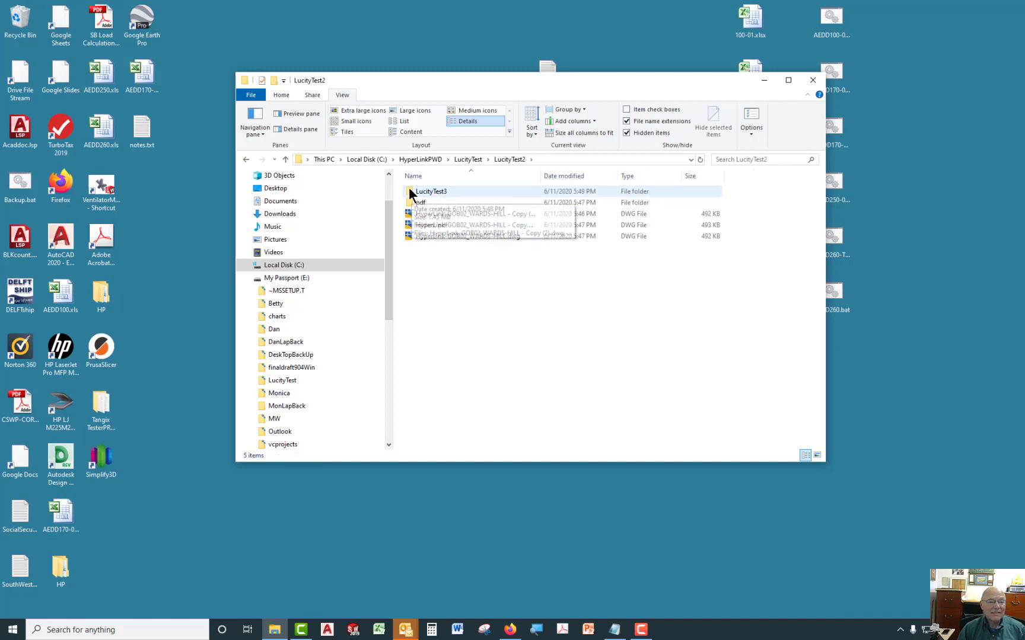
double_click(408, 189)
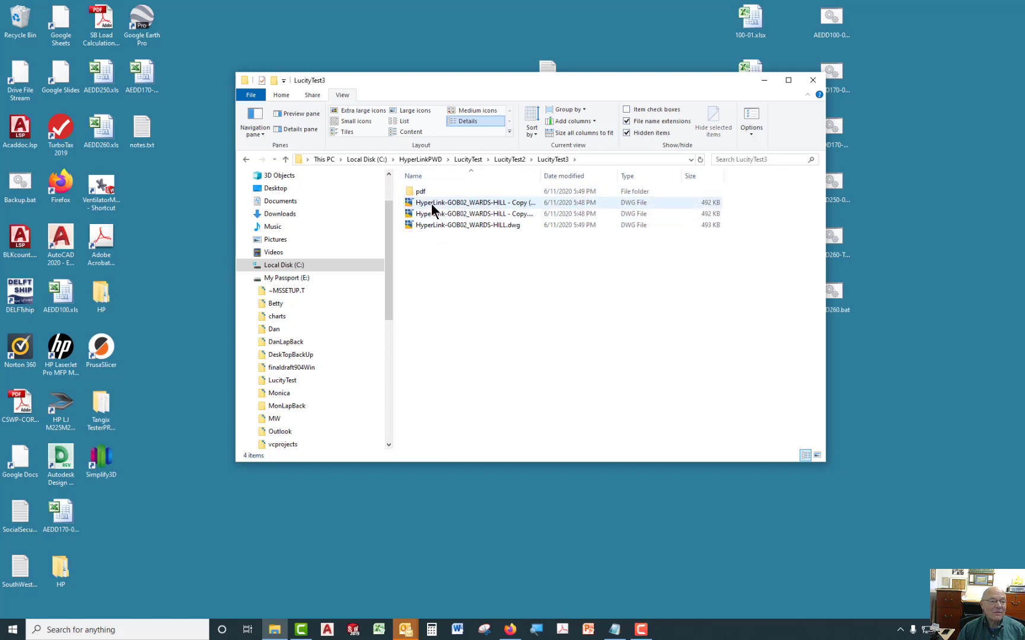
double_click(407, 190)
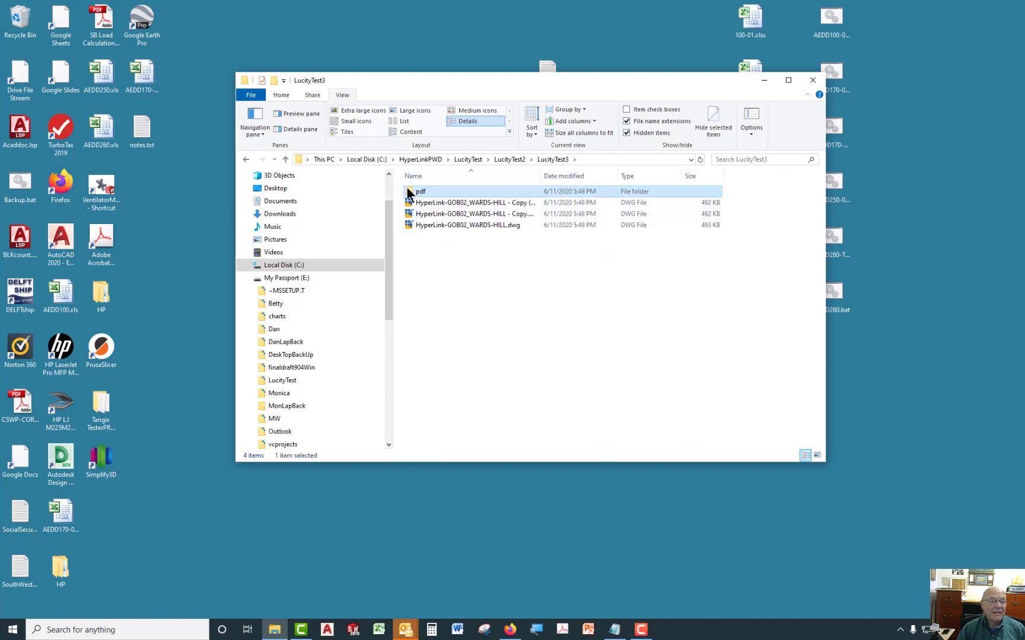
click(246, 156)
click(247, 155)
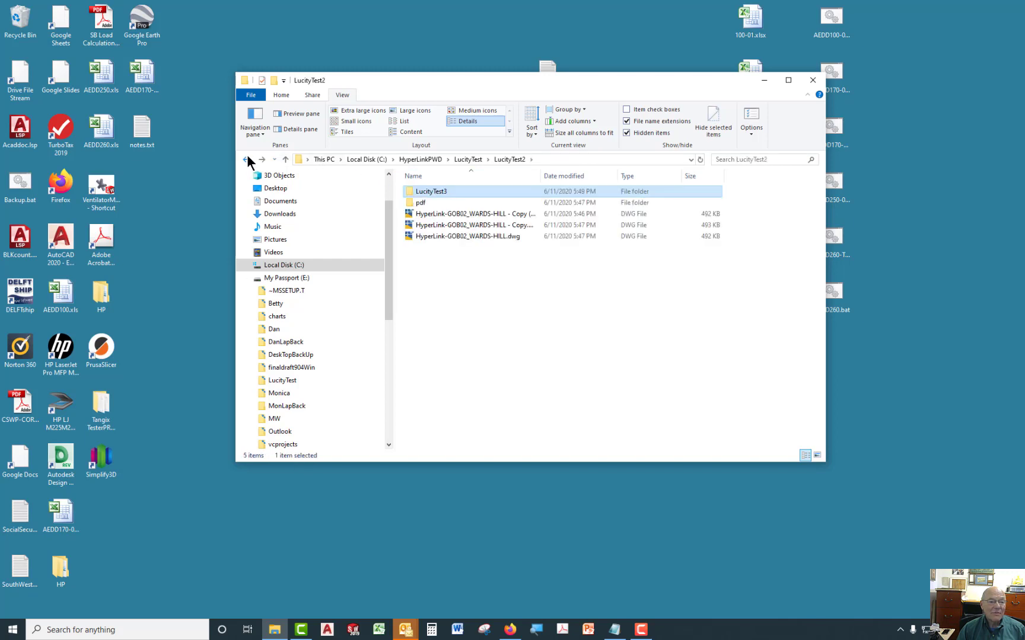
click(247, 154)
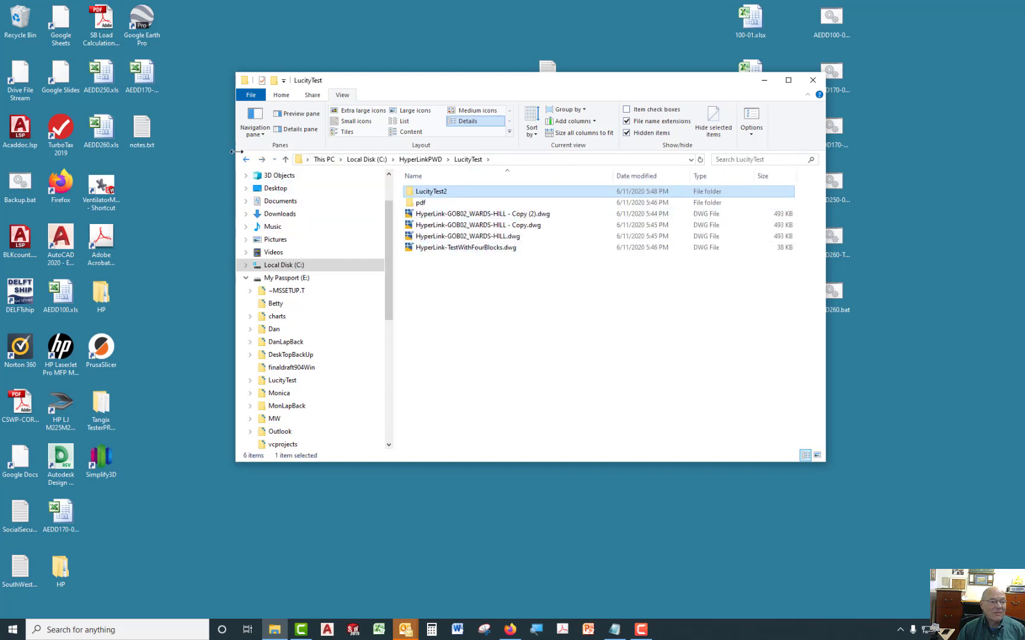
click(247, 160)
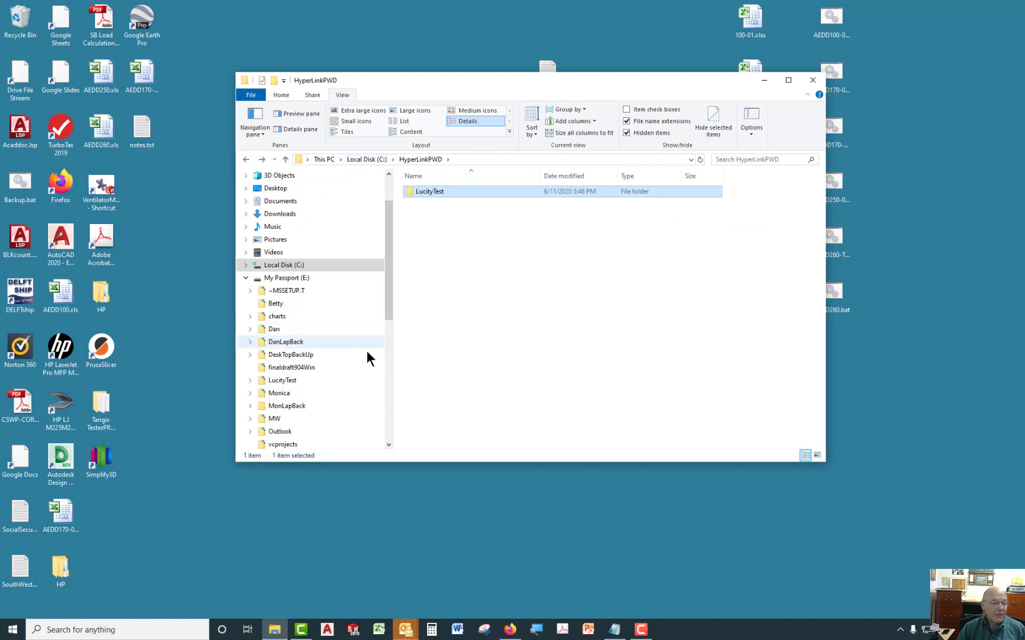
Compare with the original drawings in My Passport (E:)\LucityTest\LucityTest2\LucityTest3, then return to C:\HyperLinkPWD.
click(286, 278)
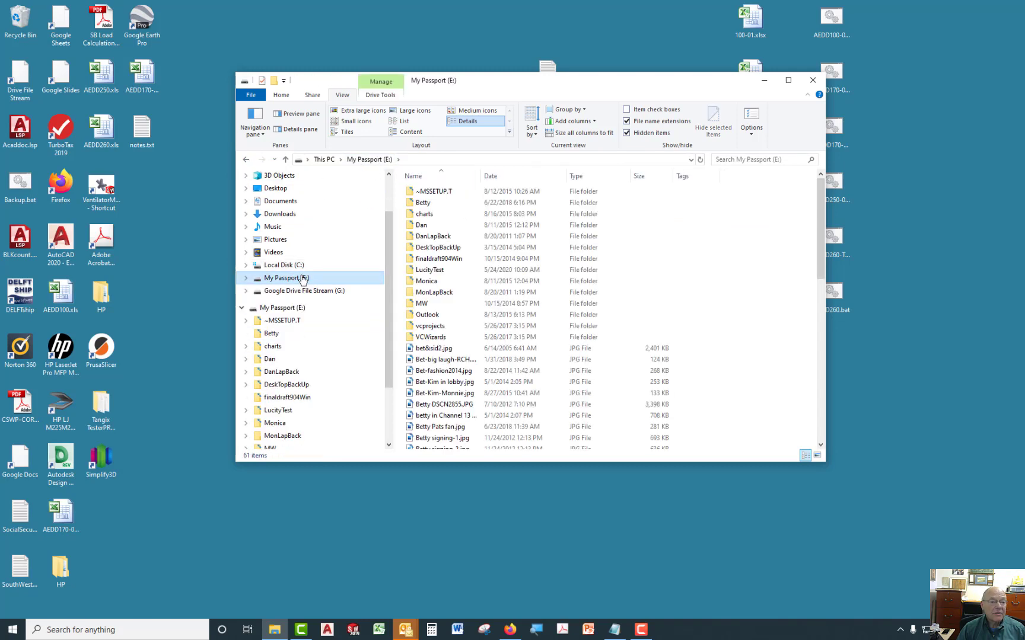
double_click(422, 270)
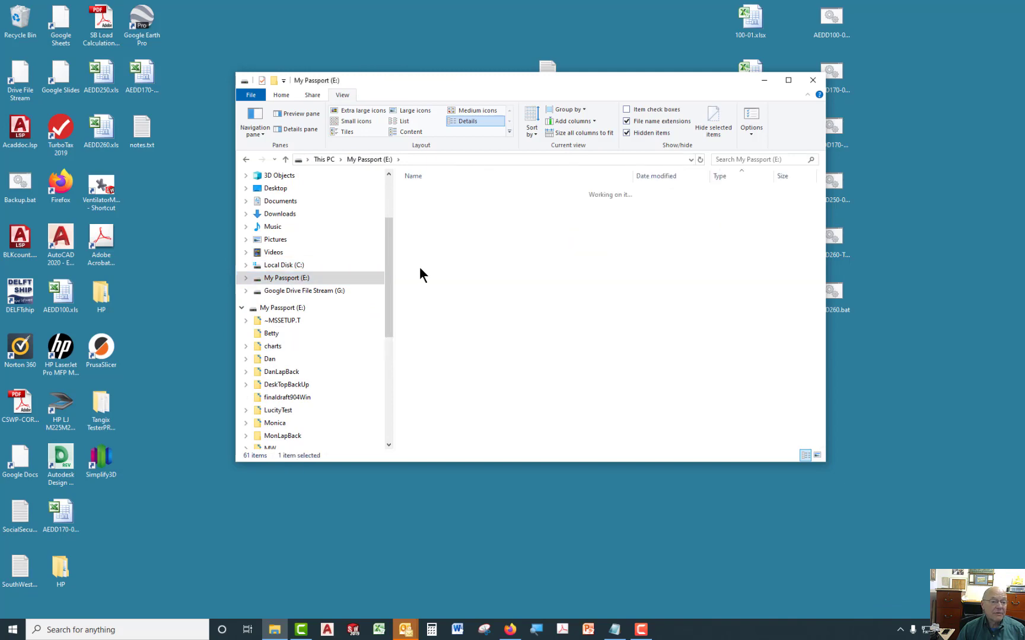
double_click(427, 213)
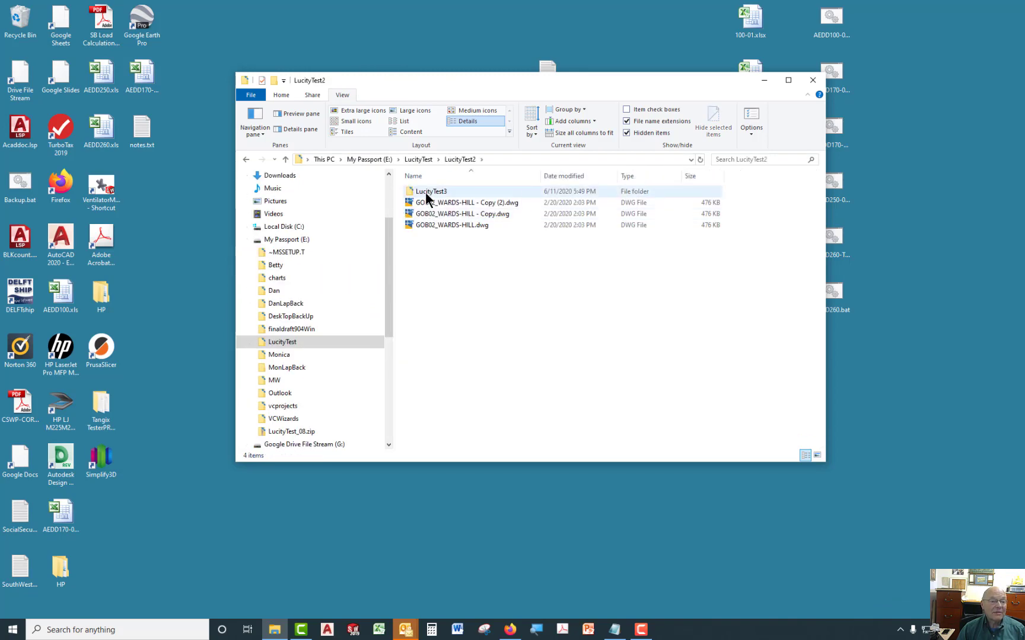
double_click(425, 191)
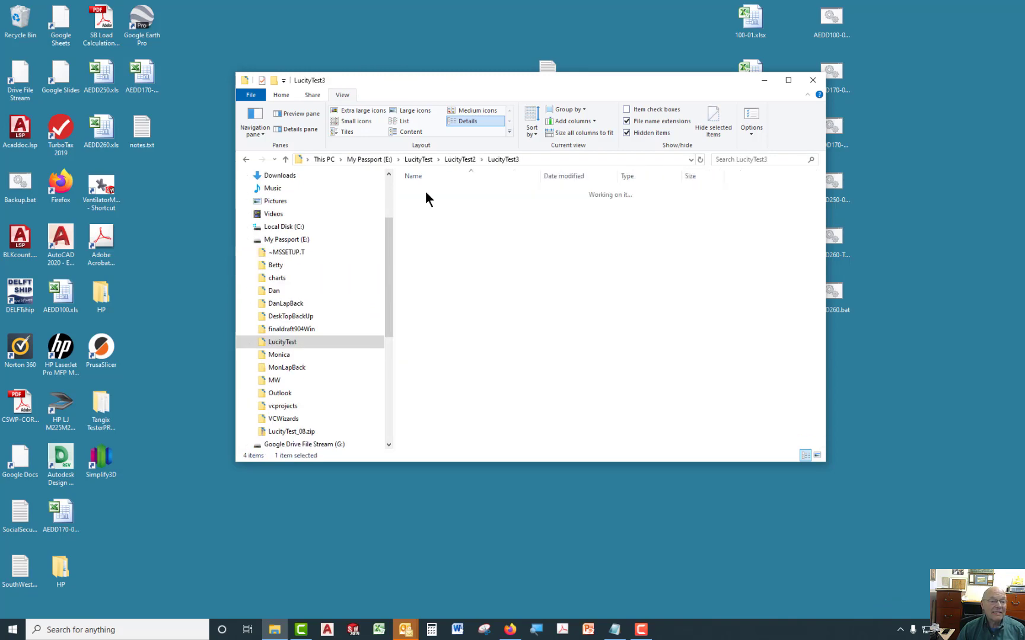
click(243, 158)
click(243, 158)
click(243, 159)
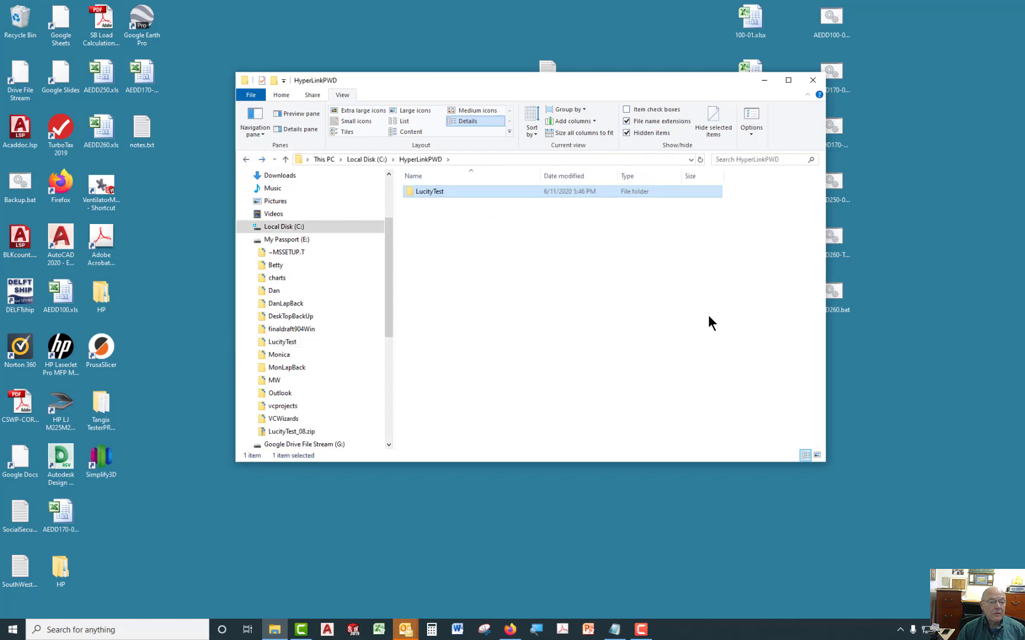